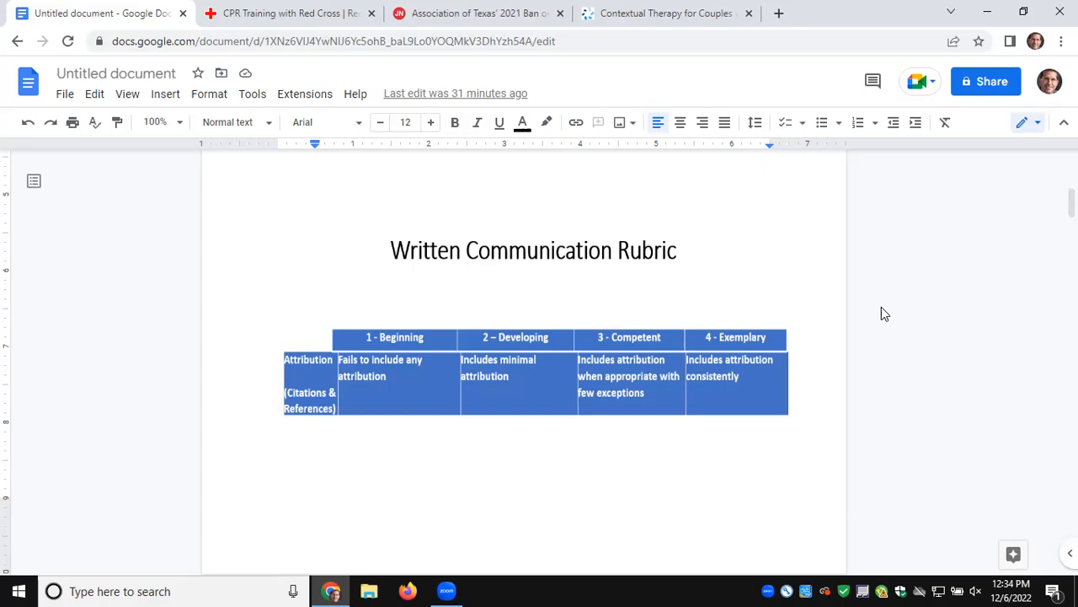
Open the Citations tool for the essay and check which citation styles it offers.
left_click_drag(1072, 202, 1071, 241)
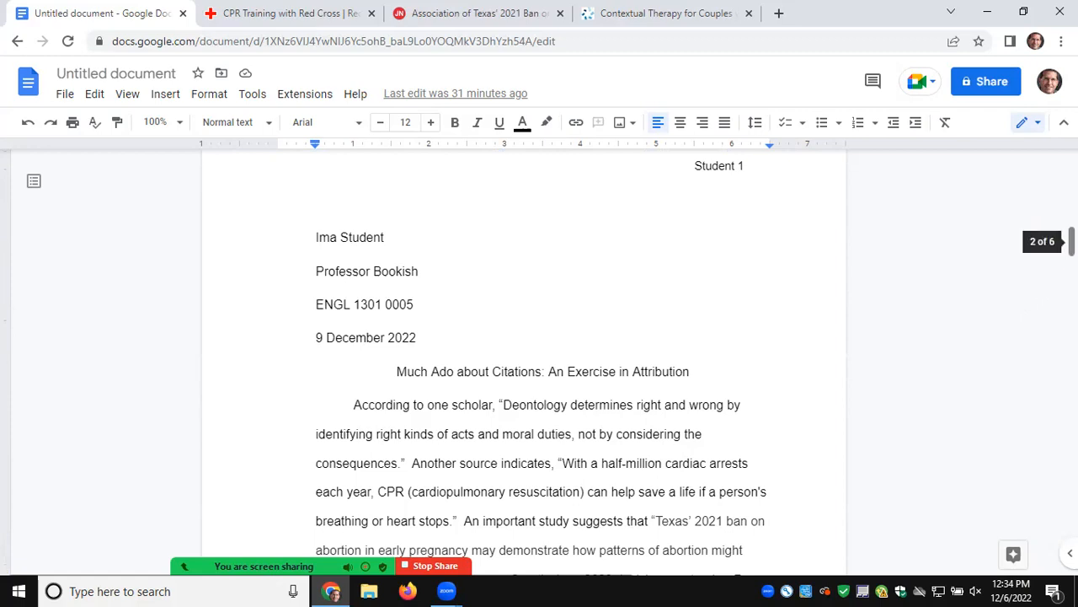
scroll(1072, 244, "down", 2)
scroll(1072, 245, "down", 2)
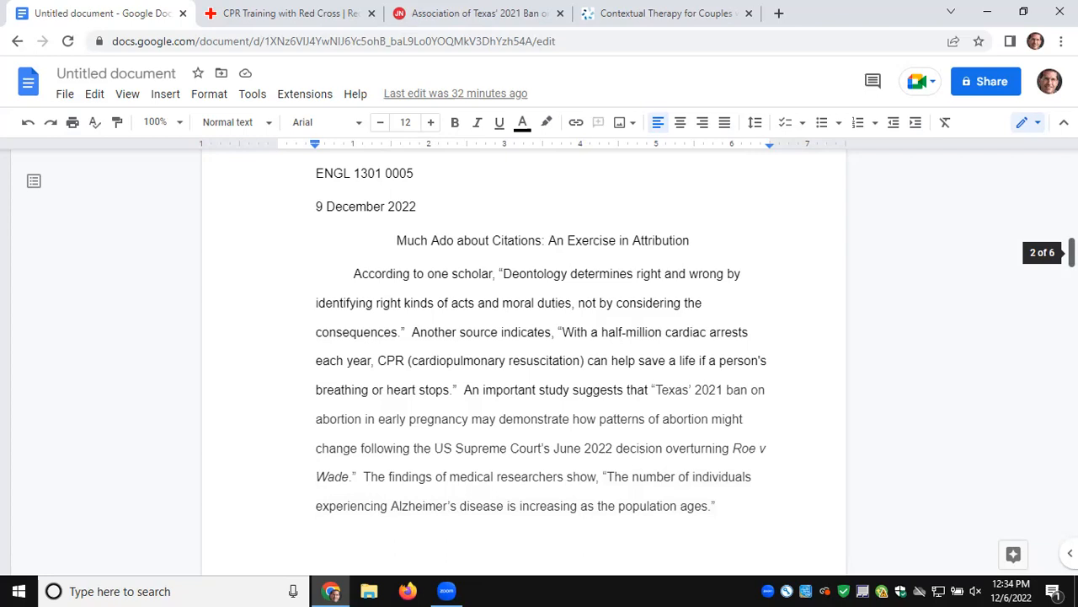
scroll(1071, 253, "up", 1)
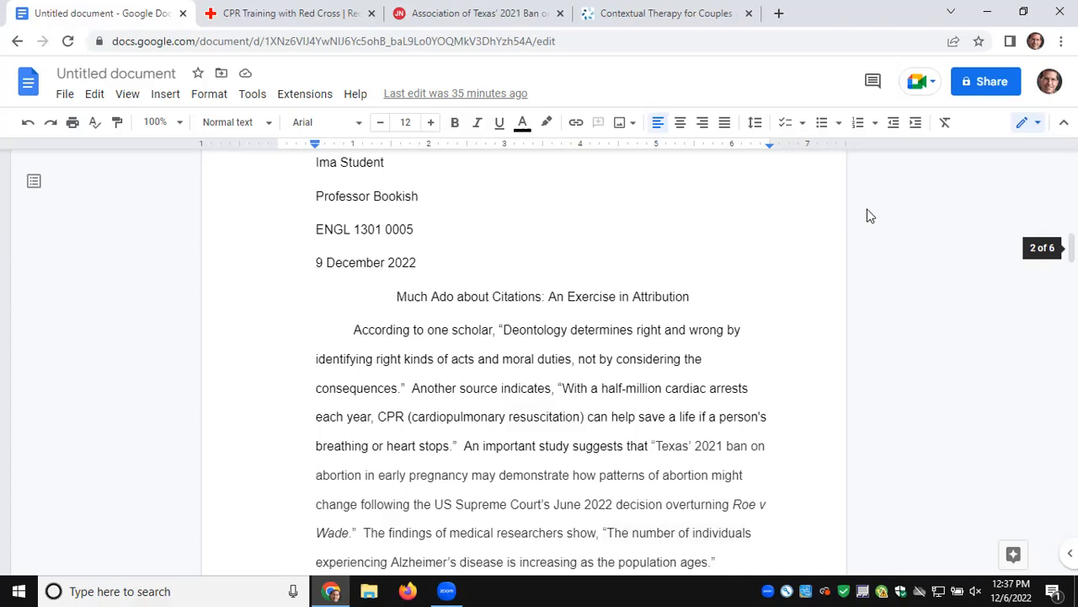
left_click(252, 95)
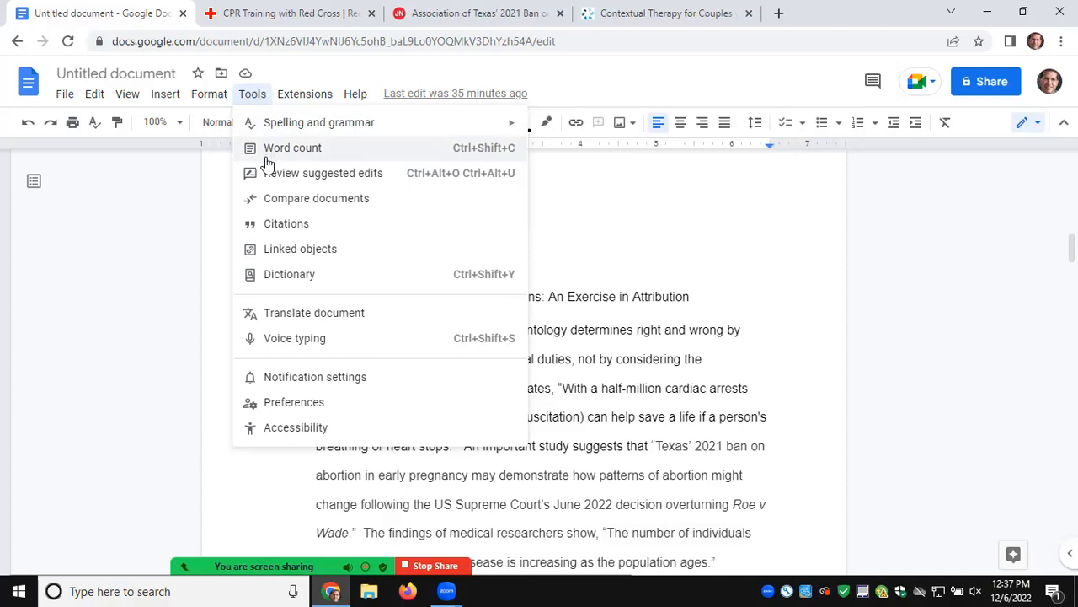
left_click(274, 226)
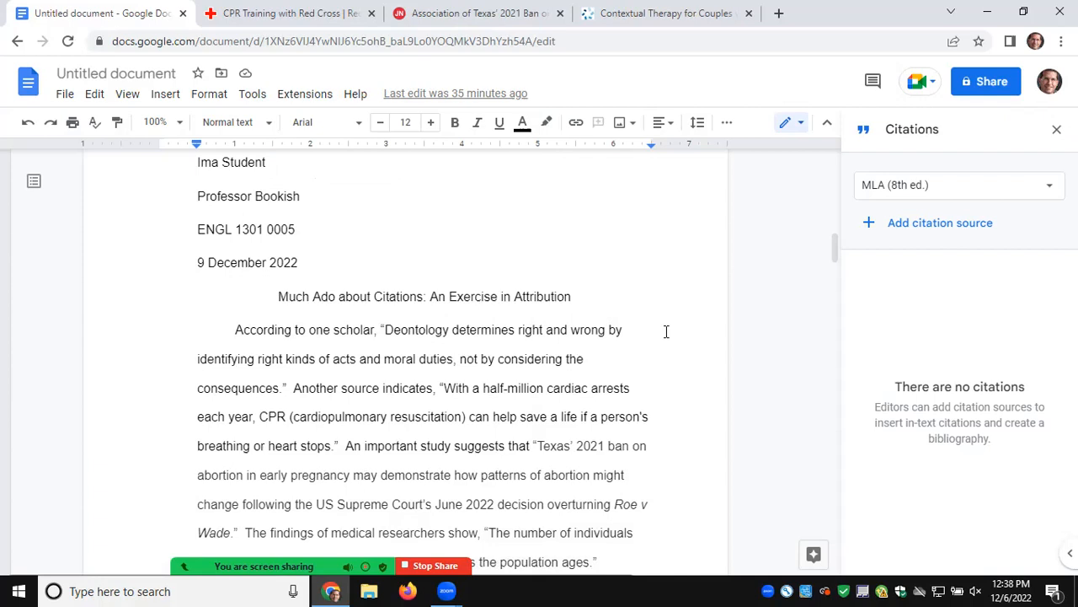
left_click(1054, 189)
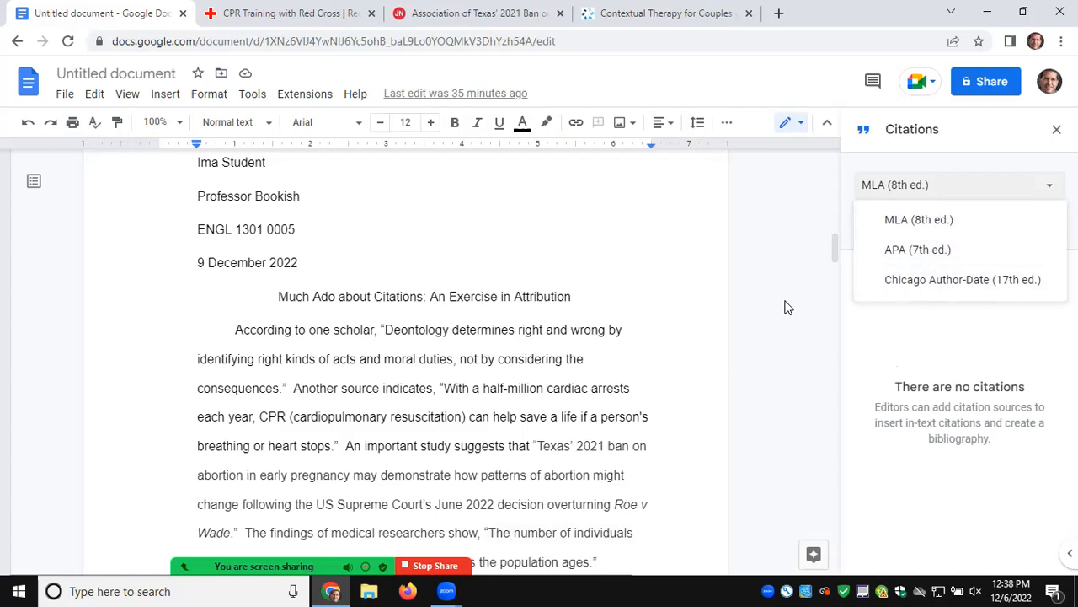
left_click(660, 300)
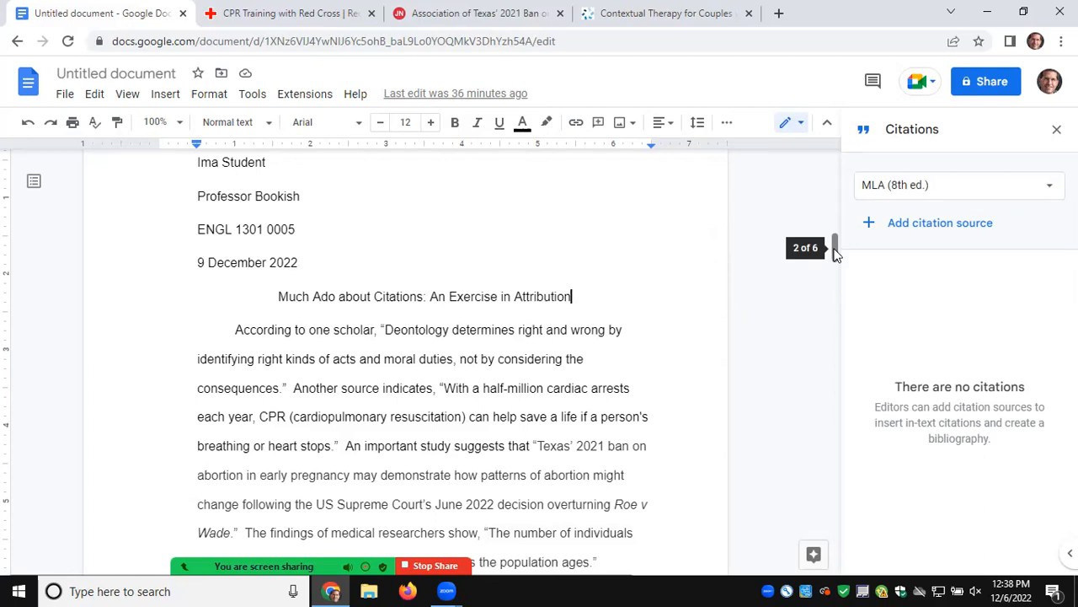
Start a new citation source of type Book accessed by Print, with the document's source list on page 5 in view.
left_click_drag(836, 250, 834, 250)
left_click_drag(831, 249, 831, 255)
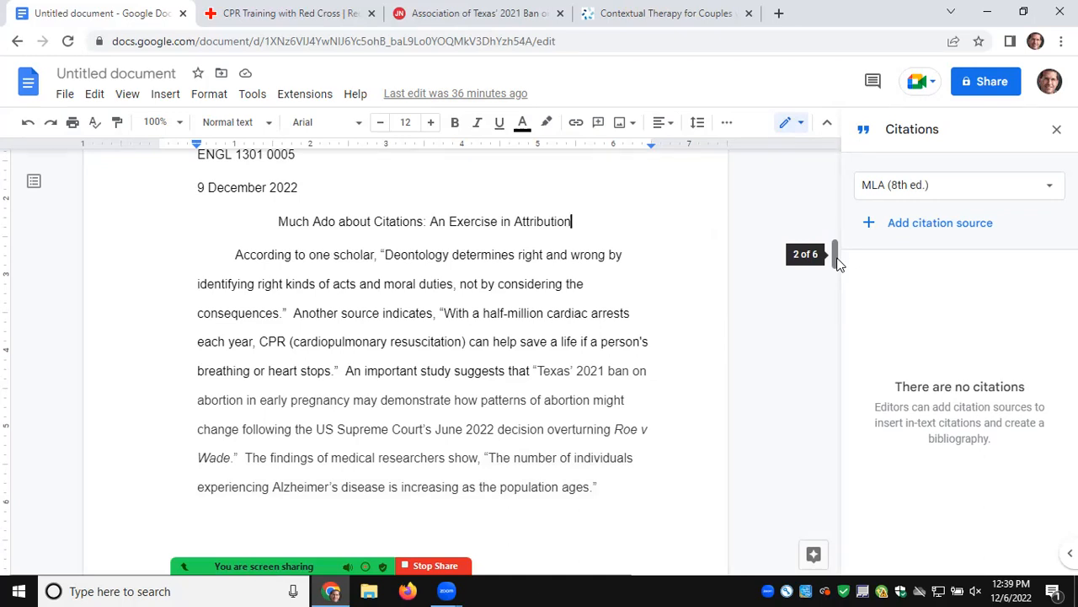
left_click_drag(839, 264, 826, 465)
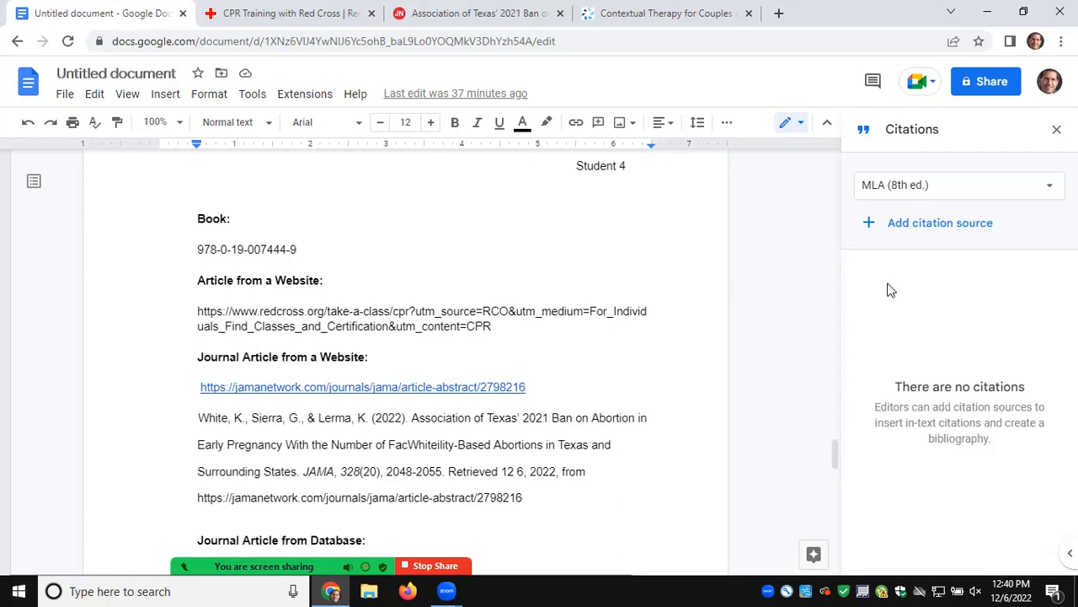
left_click(872, 231)
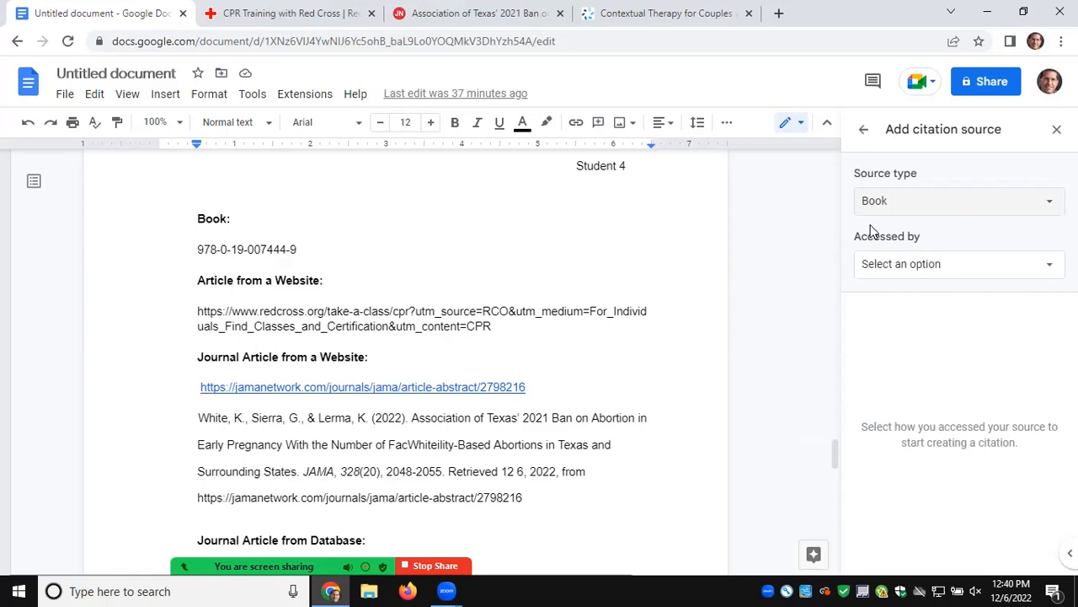
left_click(1051, 205)
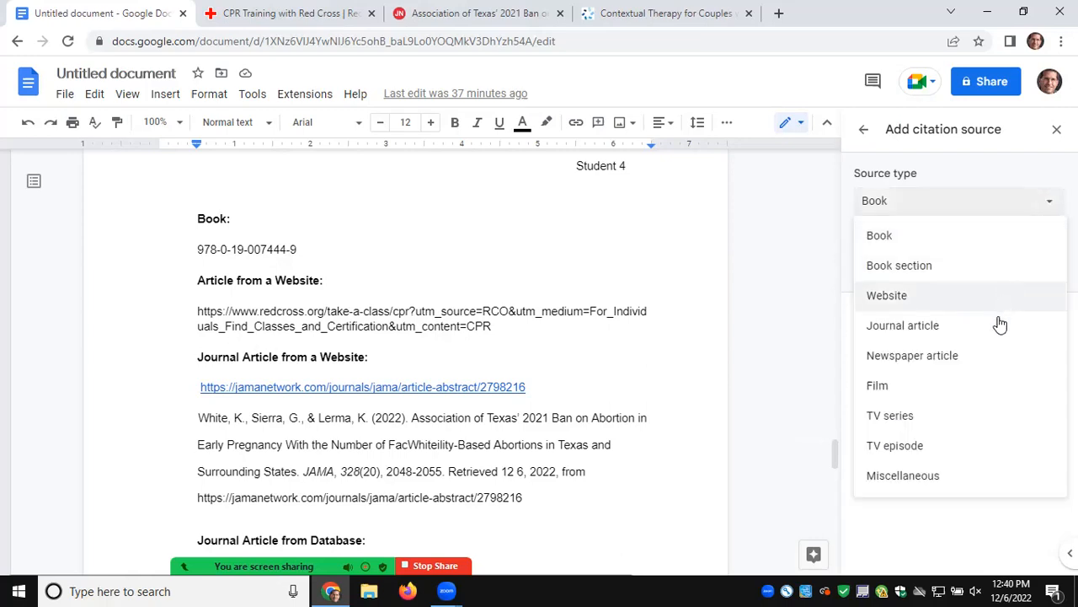
left_click(996, 241)
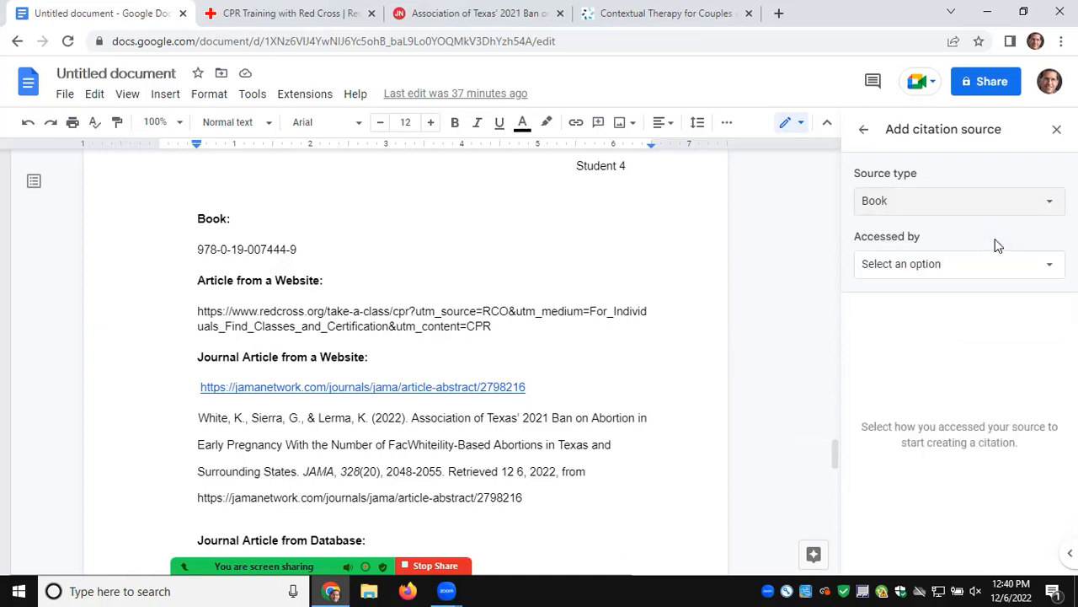
left_click(1036, 274)
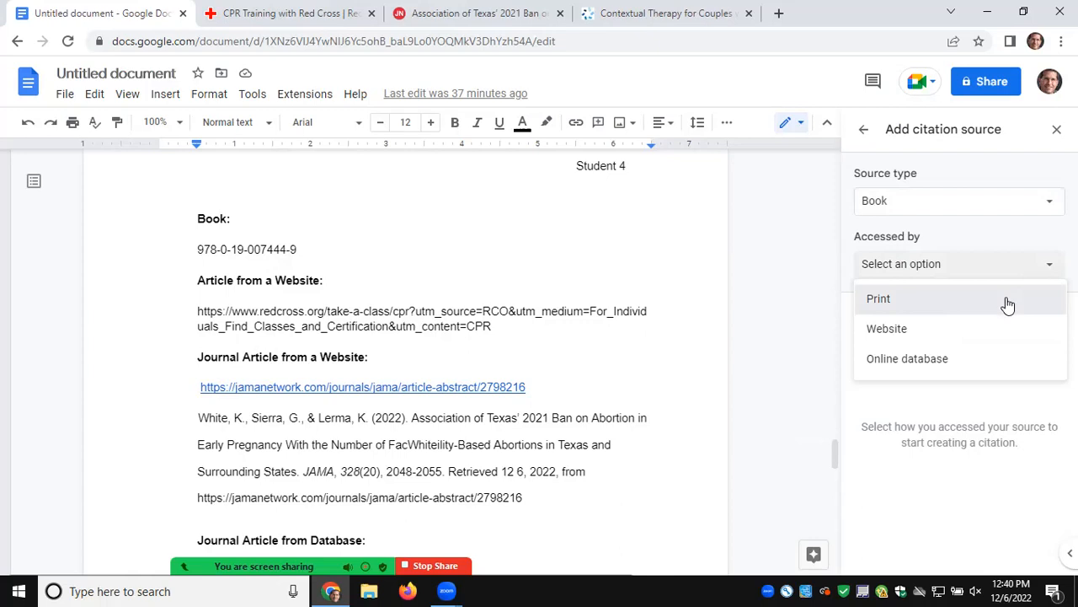
left_click(1008, 304)
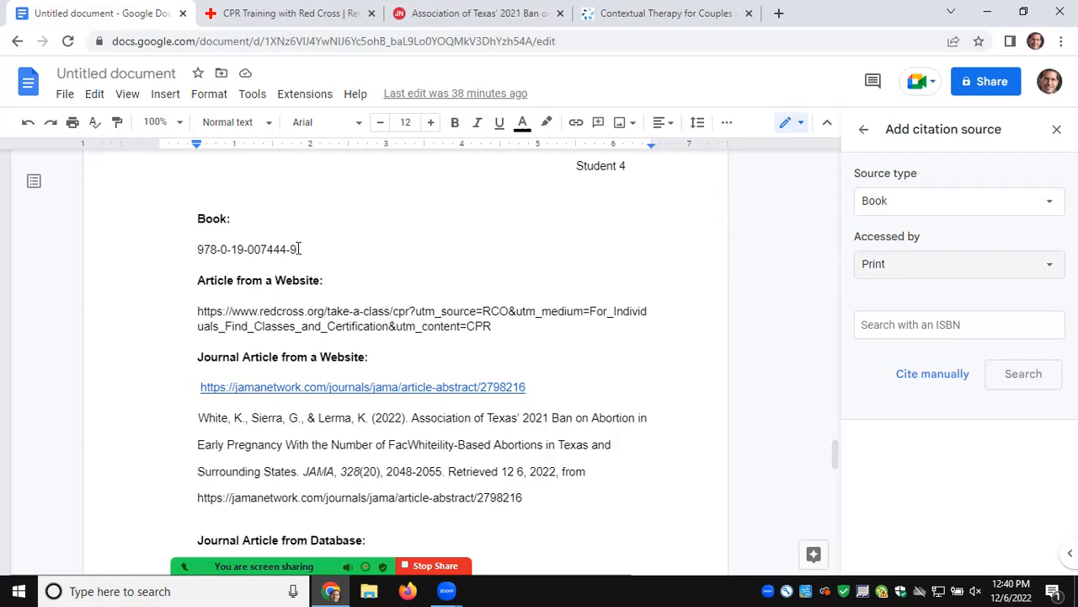
left_click_drag(303, 249, 193, 253)
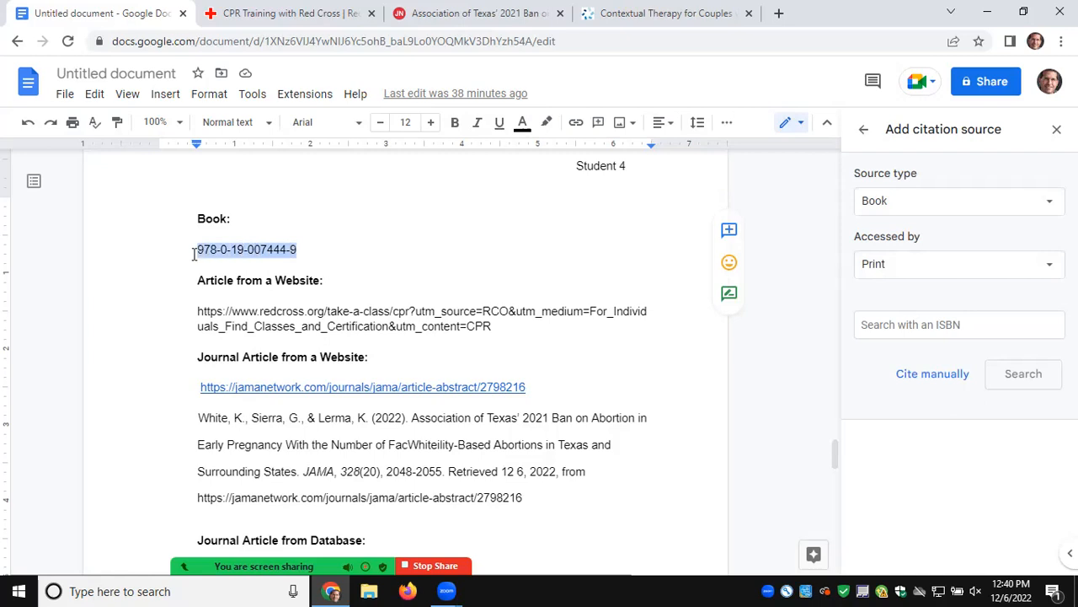
right_click(209, 249)
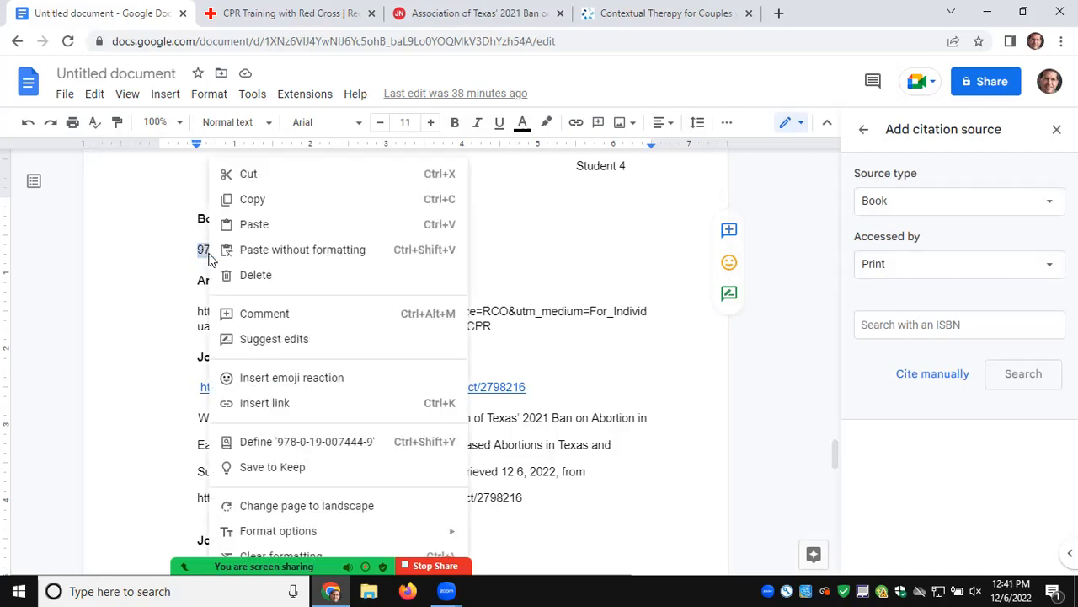
left_click(233, 203)
left_click(871, 325)
right_click(871, 324)
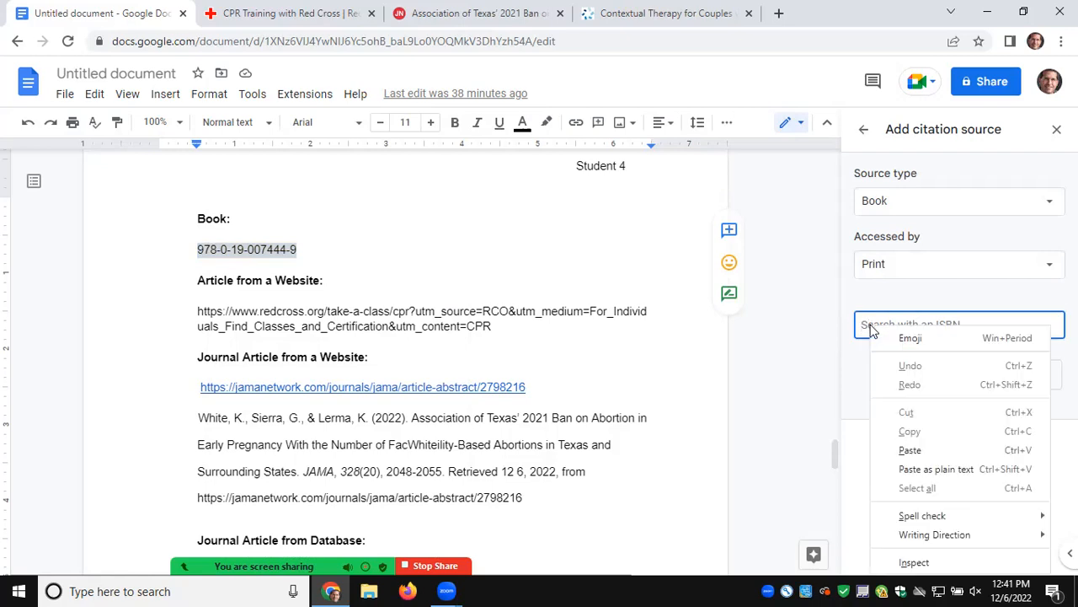
left_click(915, 448)
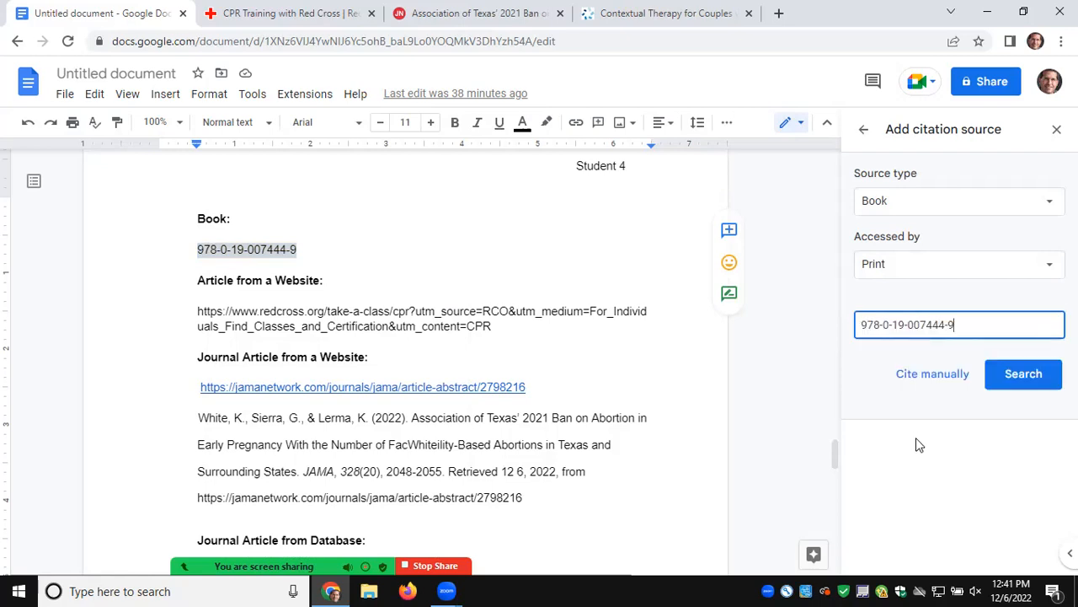
left_click(1010, 382)
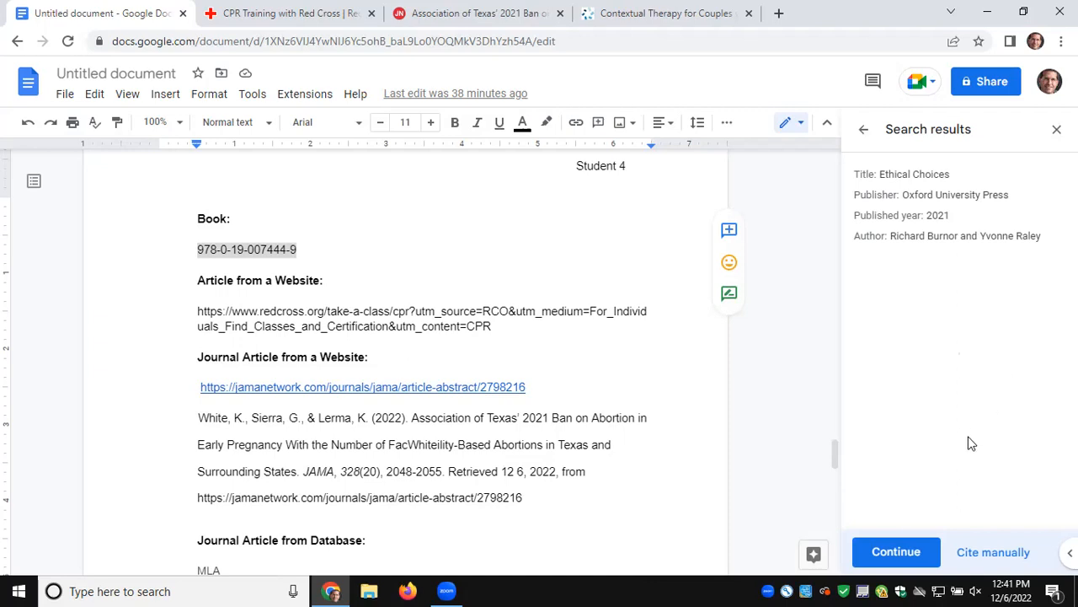
Accept the found book, review its citation fields and add it to the citation sources.
left_click(913, 556)
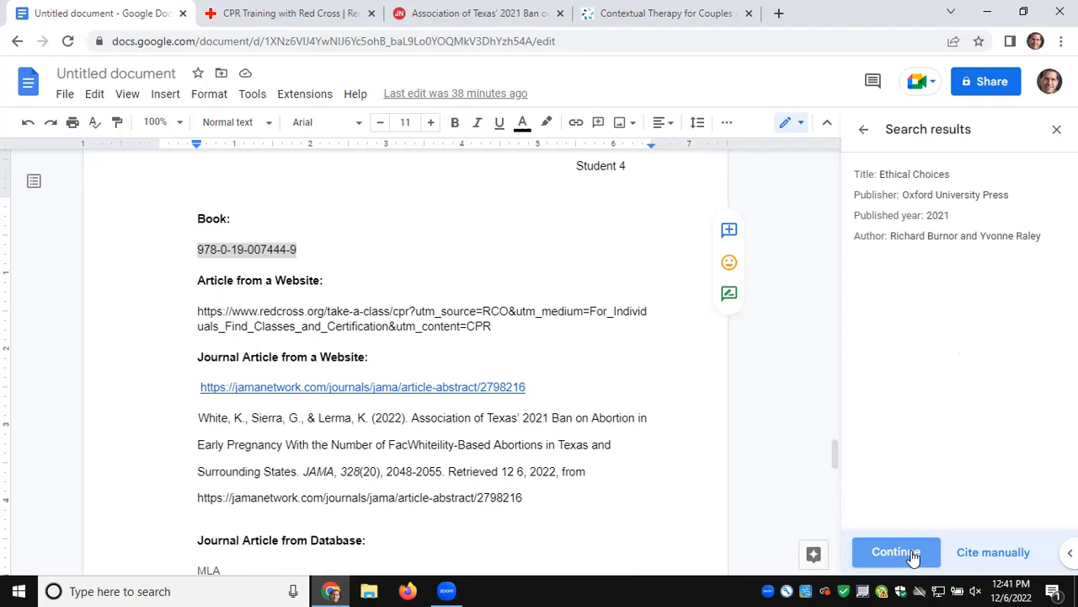
left_click(912, 557)
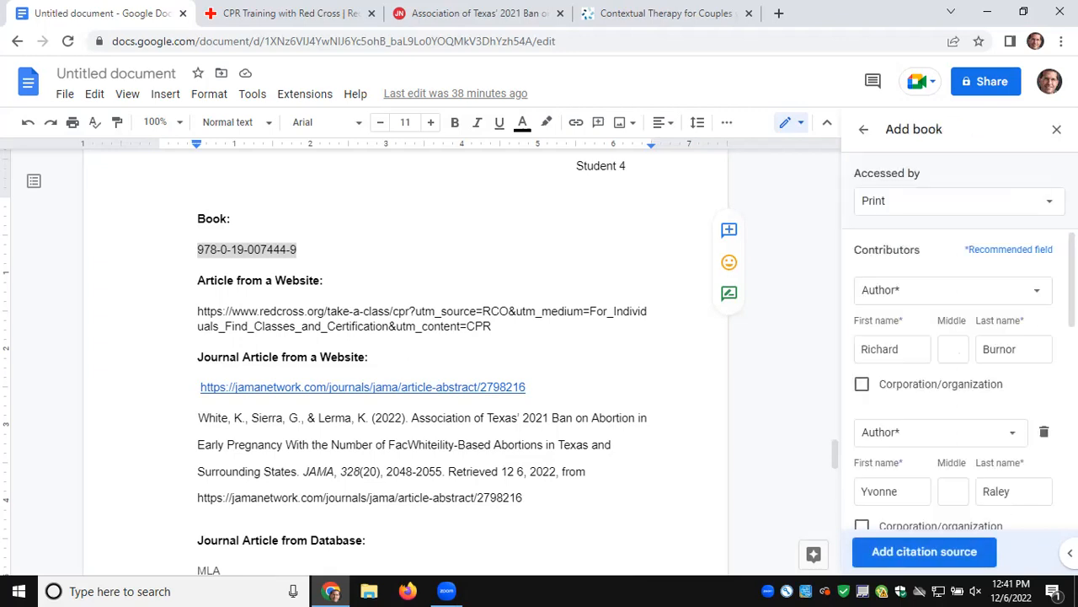
left_click_drag(1072, 279, 1072, 472)
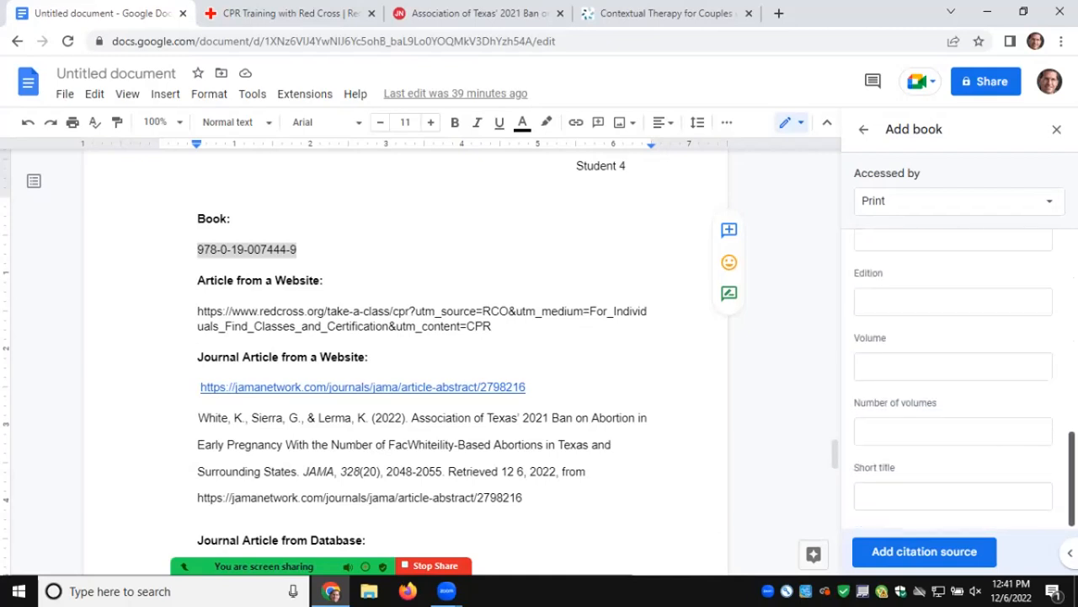
left_click(956, 552)
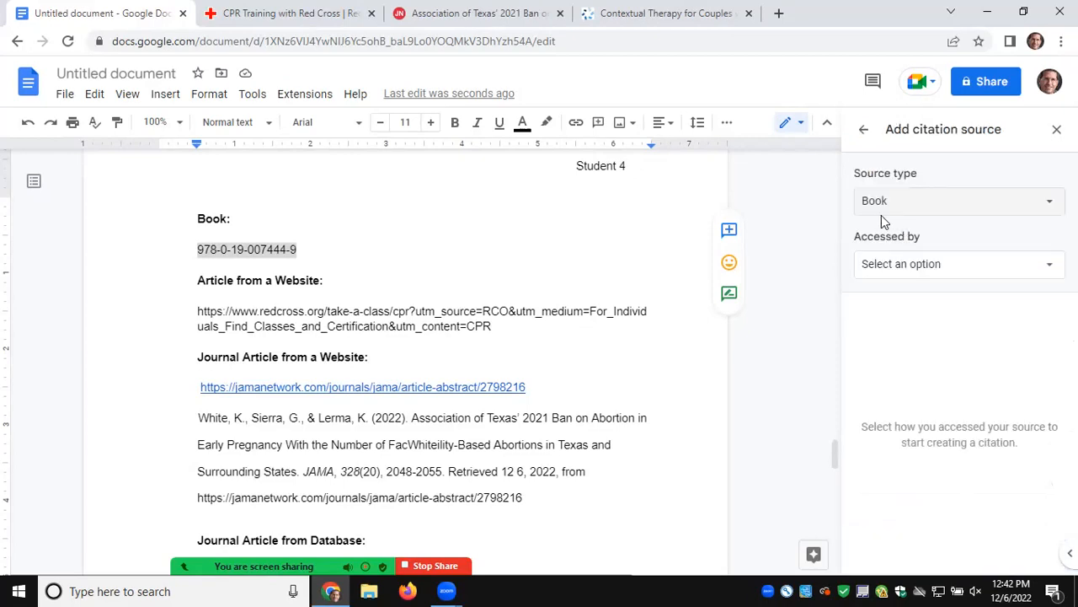
Set another new citation source's type to Website and copy the web address of the open Red Cross CPR training page.
left_click(1047, 202)
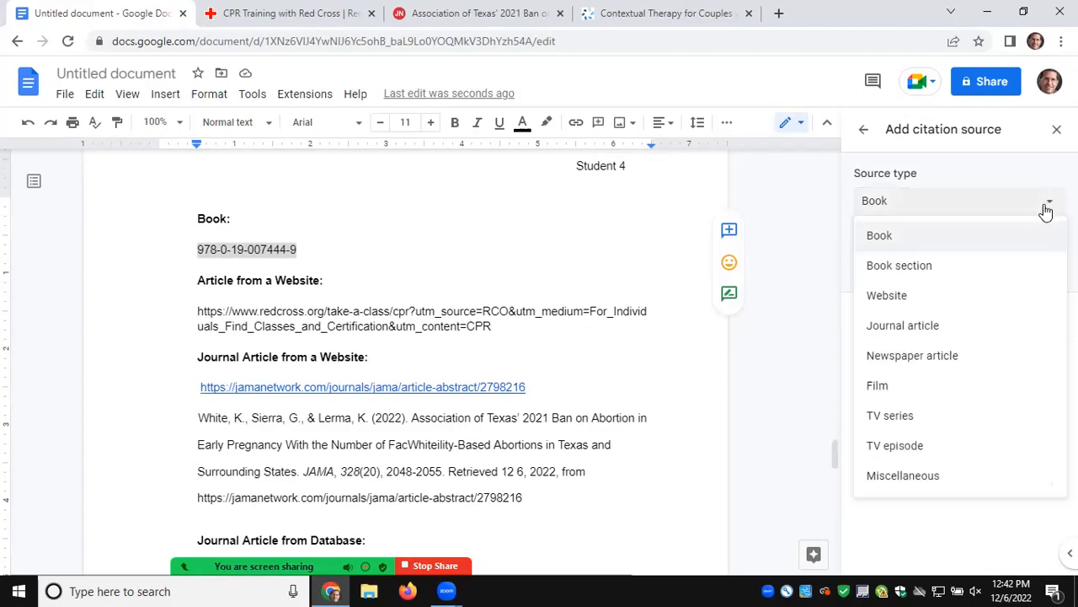
left_click(1011, 295)
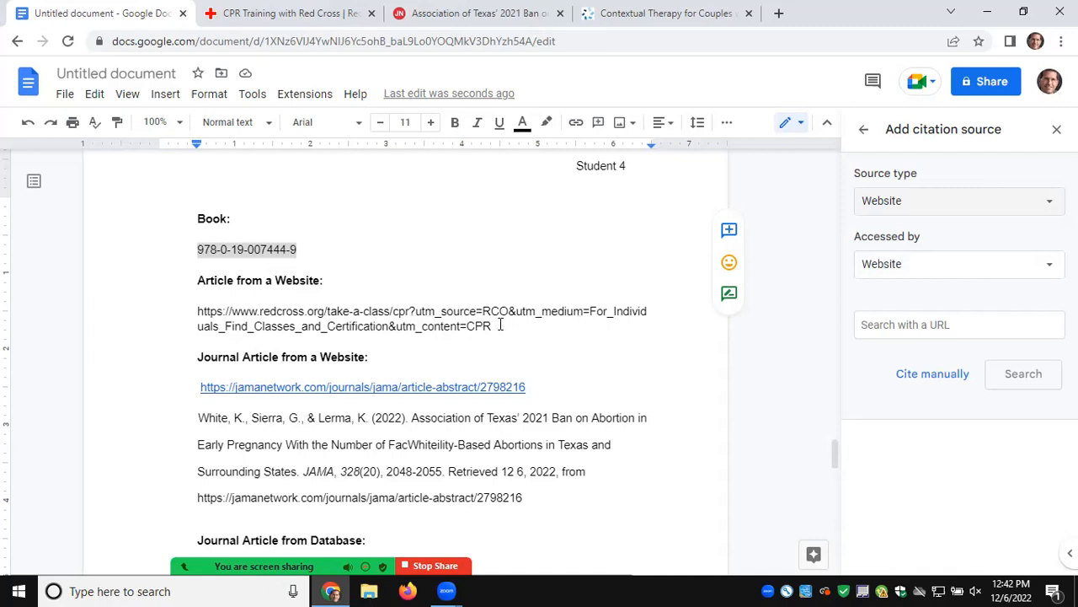
left_click(301, 21)
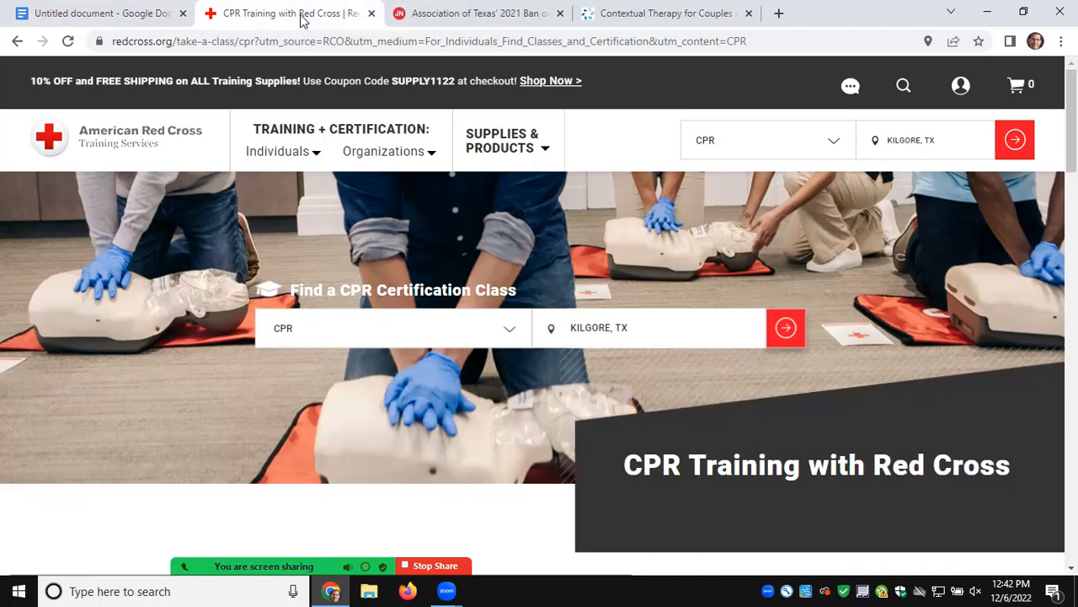
left_click_drag(752, 41, 114, 41)
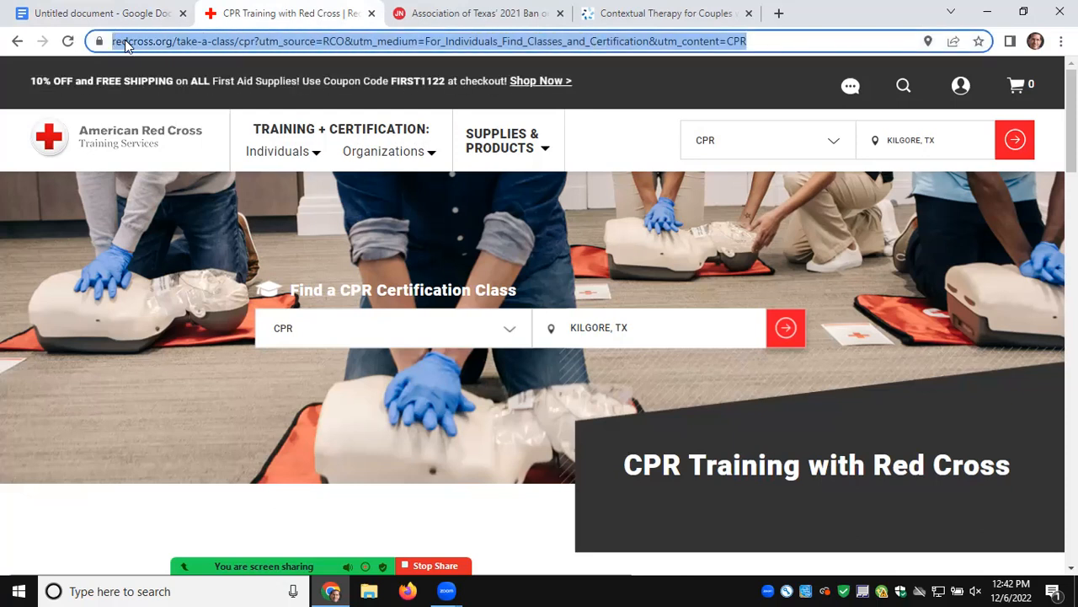
right_click(125, 42)
left_click(163, 126)
Return to the essay document and search for the website source using the copied Red Cross URL.
left_click(108, 14)
left_click(925, 329)
right_click(926, 333)
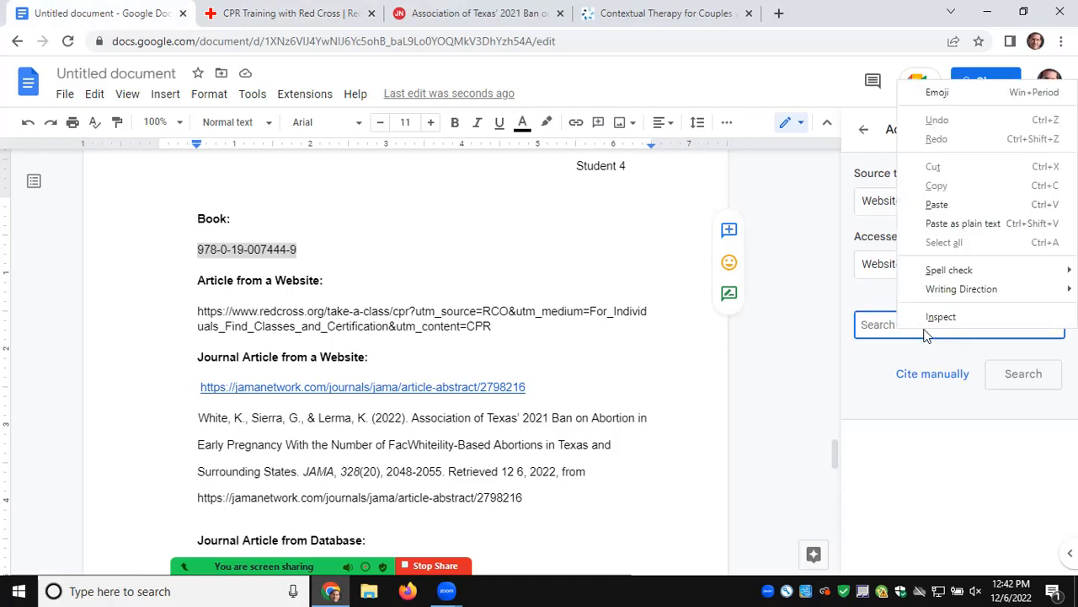
left_click(934, 204)
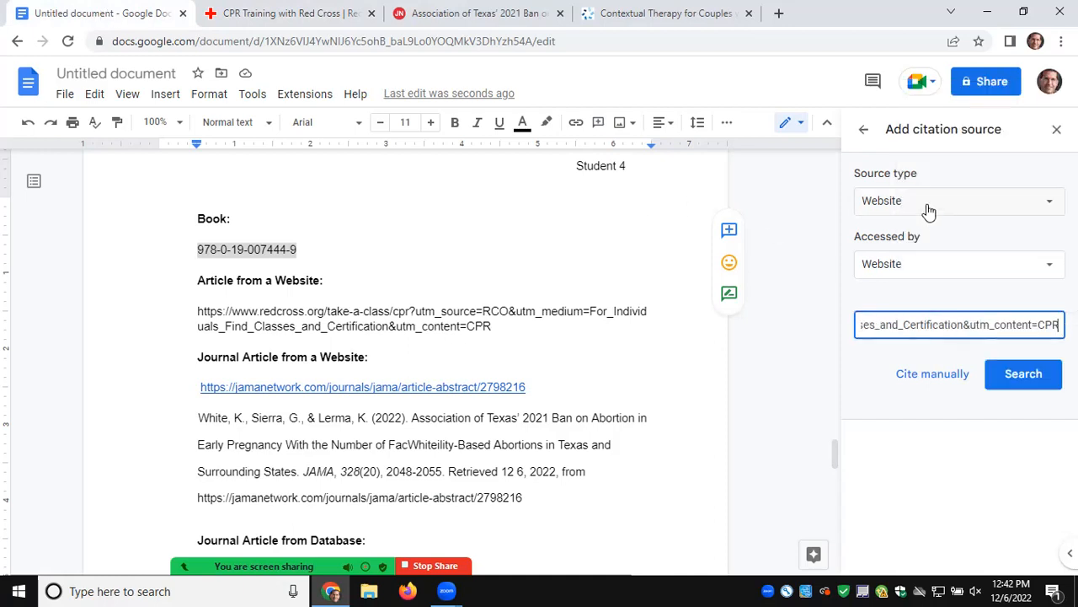
left_click(1013, 382)
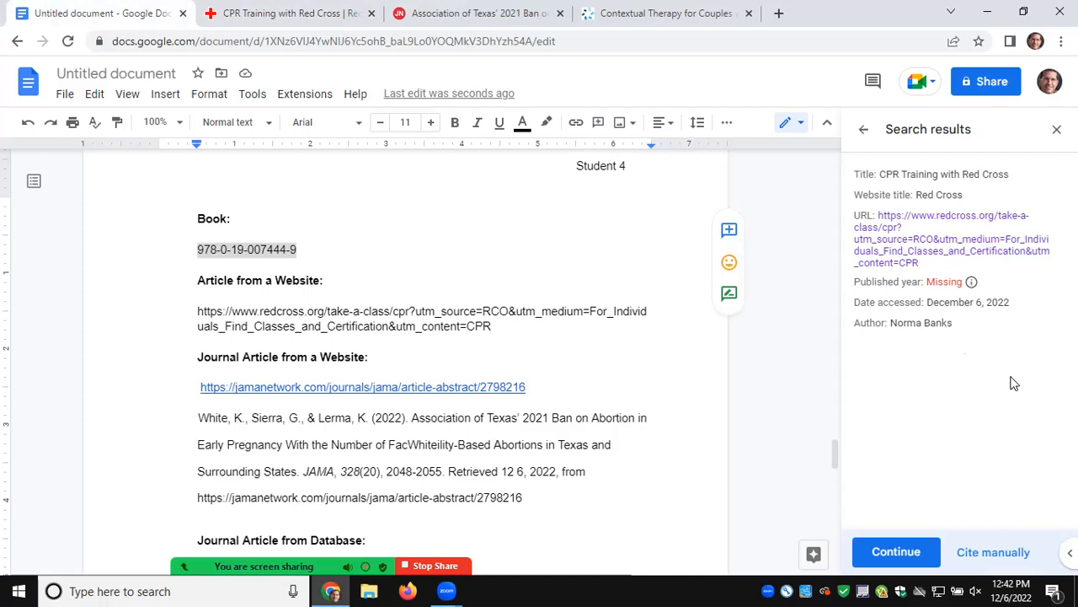
Accept the found Red Cross page, add it to the citation sources and go back to the essay paragraph on page 2.
left_click(916, 554)
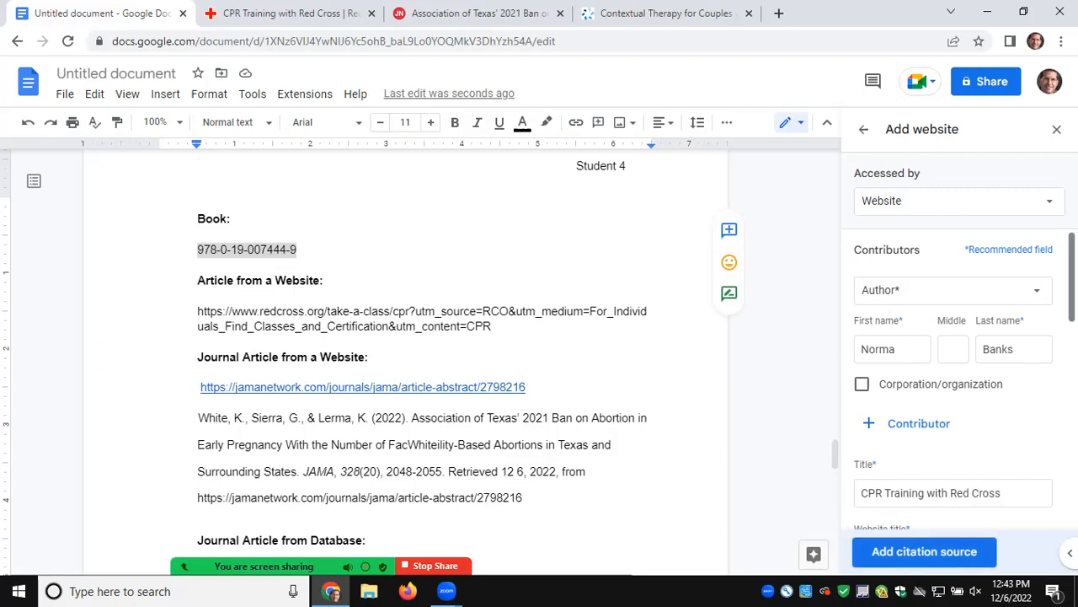
scroll(965, 385, "down", 6)
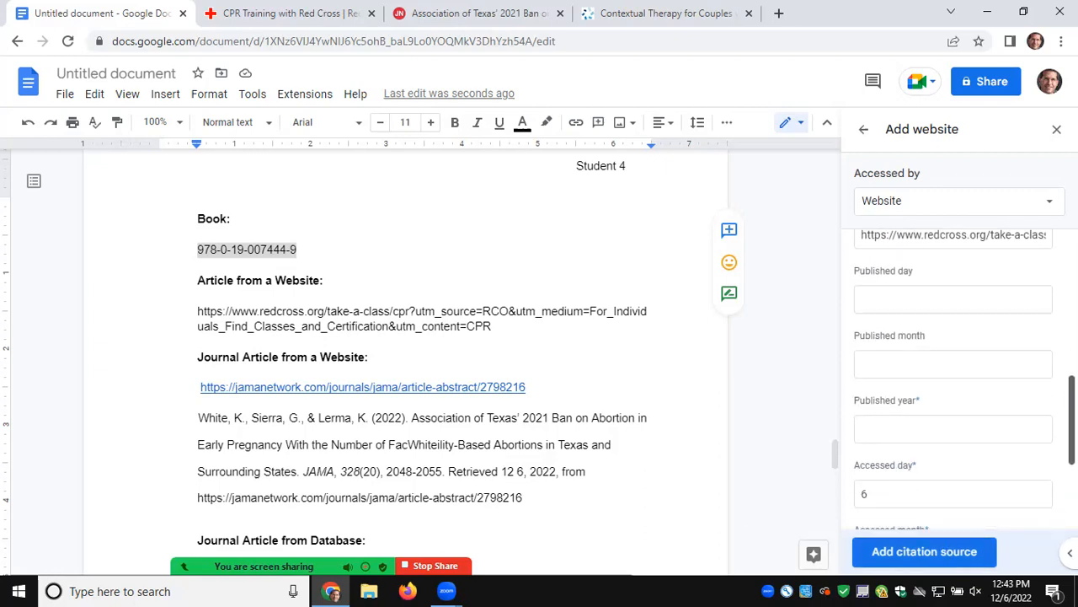
scroll(965, 379, "down", 3)
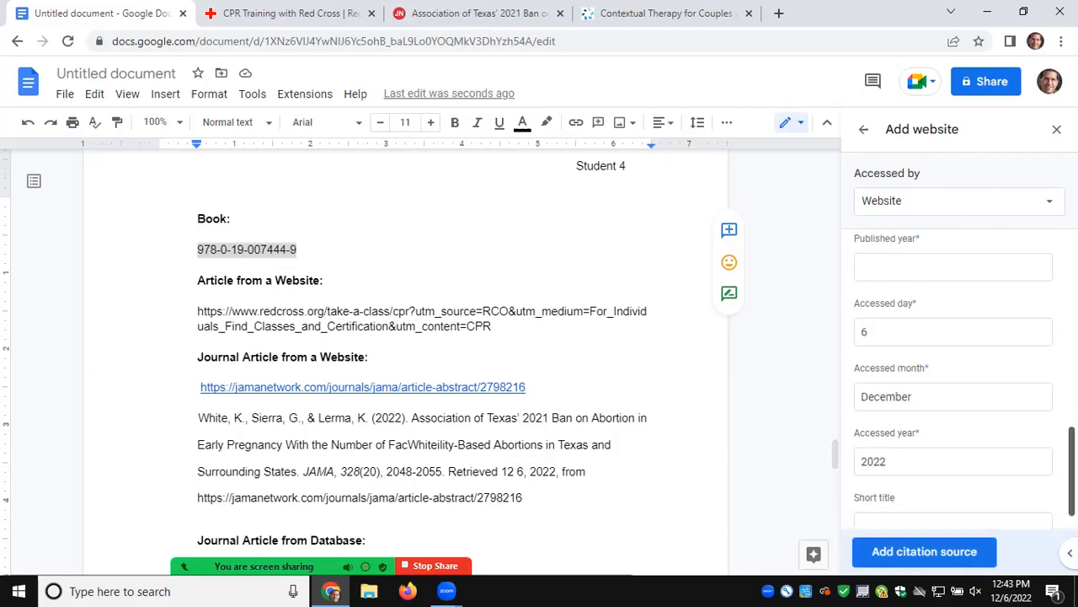
left_click(960, 556)
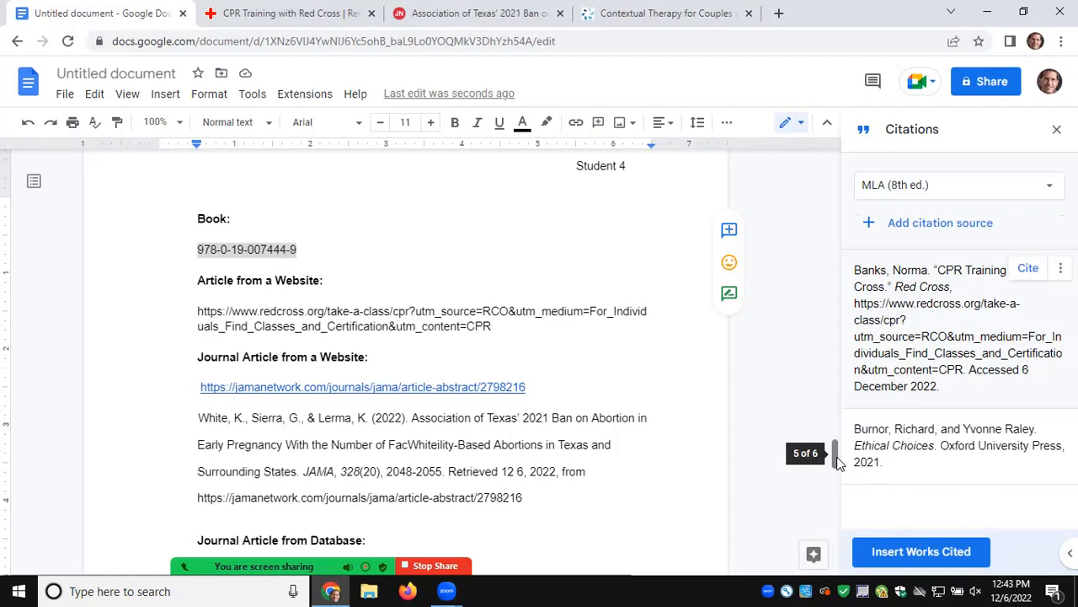
left_click_drag(837, 462, 830, 261)
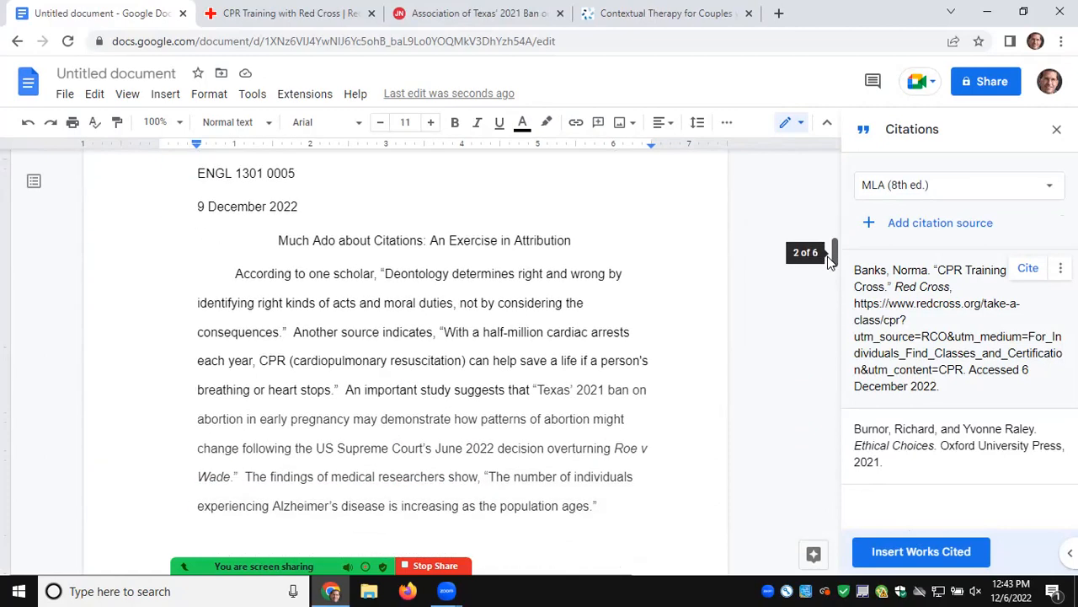
Start a new citation source of type Journal article, accessed by Website, with the document's sample JAMA citation on page 5 in view.
left_click_drag(830, 262, 832, 470)
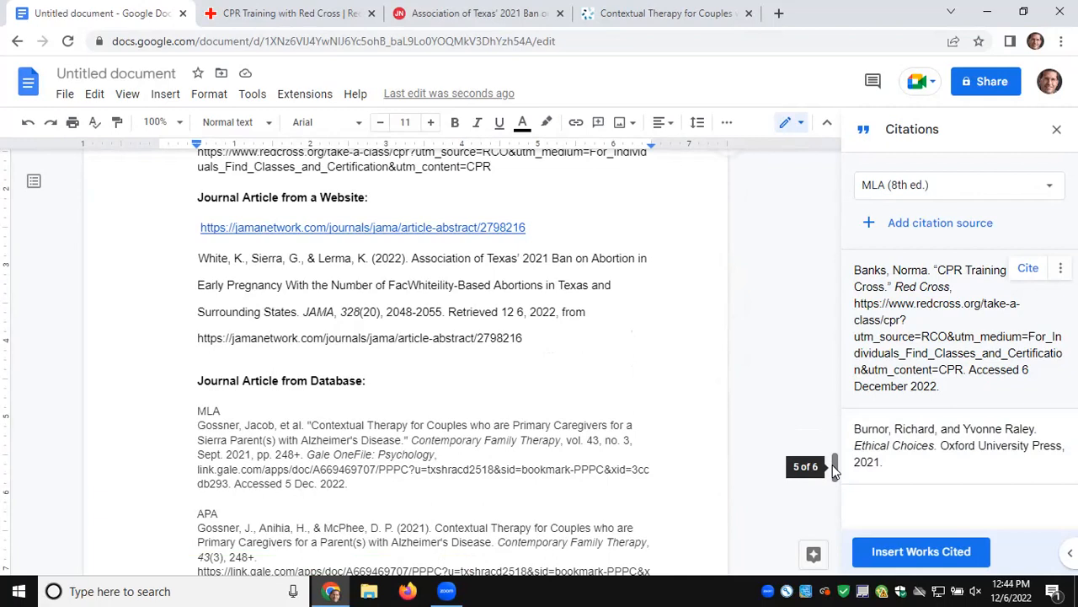
left_click(876, 224)
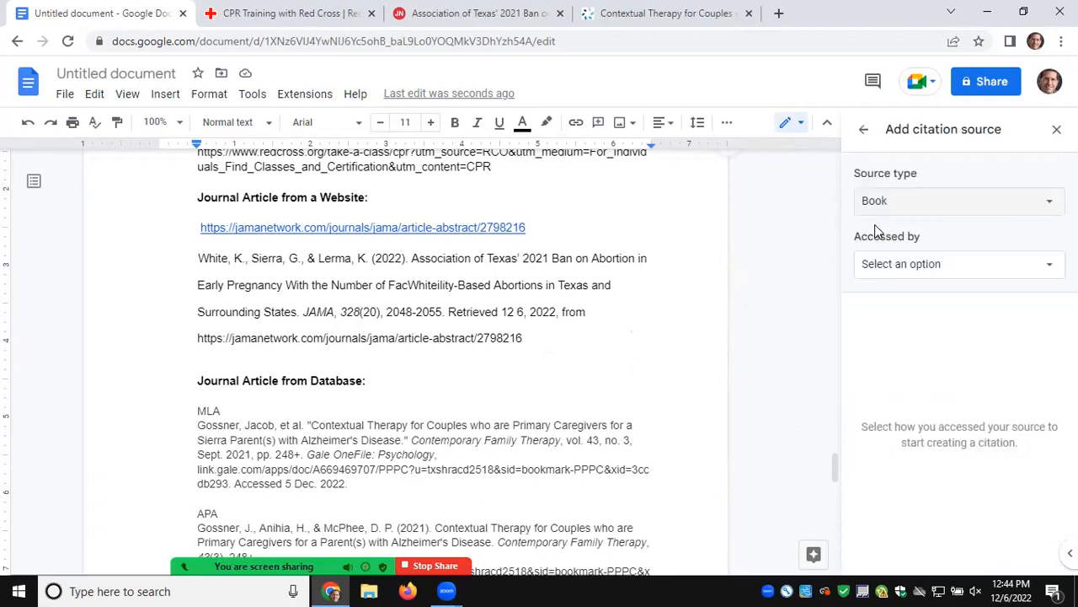
left_click(1049, 206)
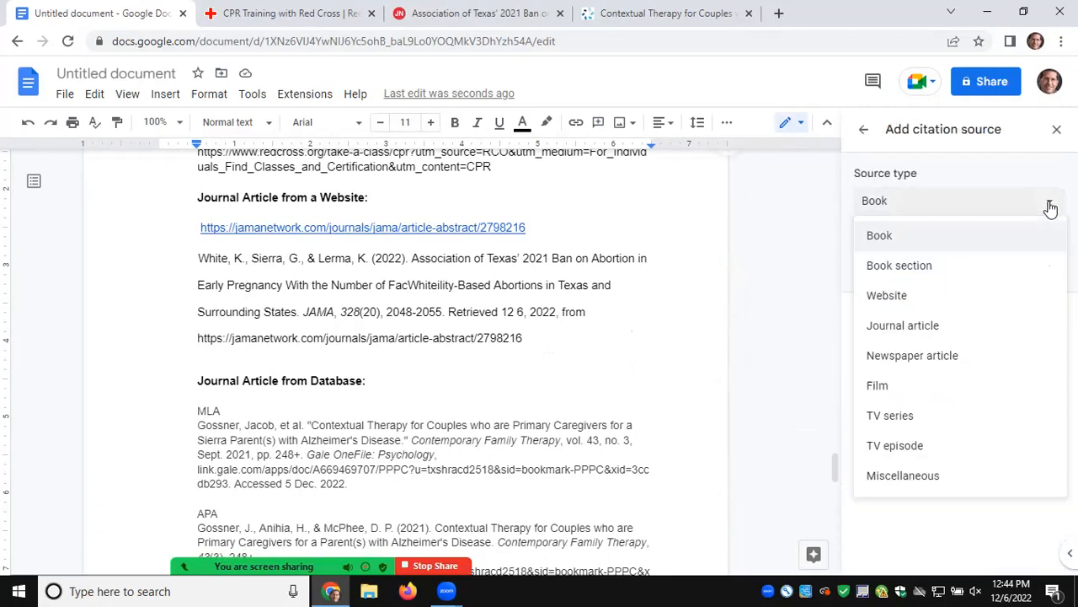
left_click(992, 329)
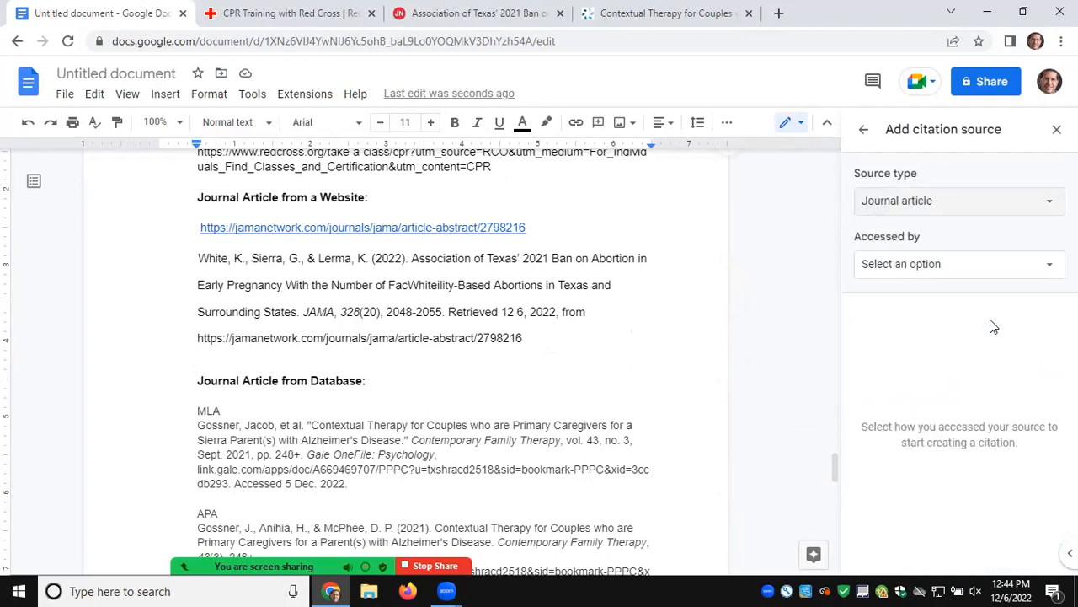
left_click(1047, 270)
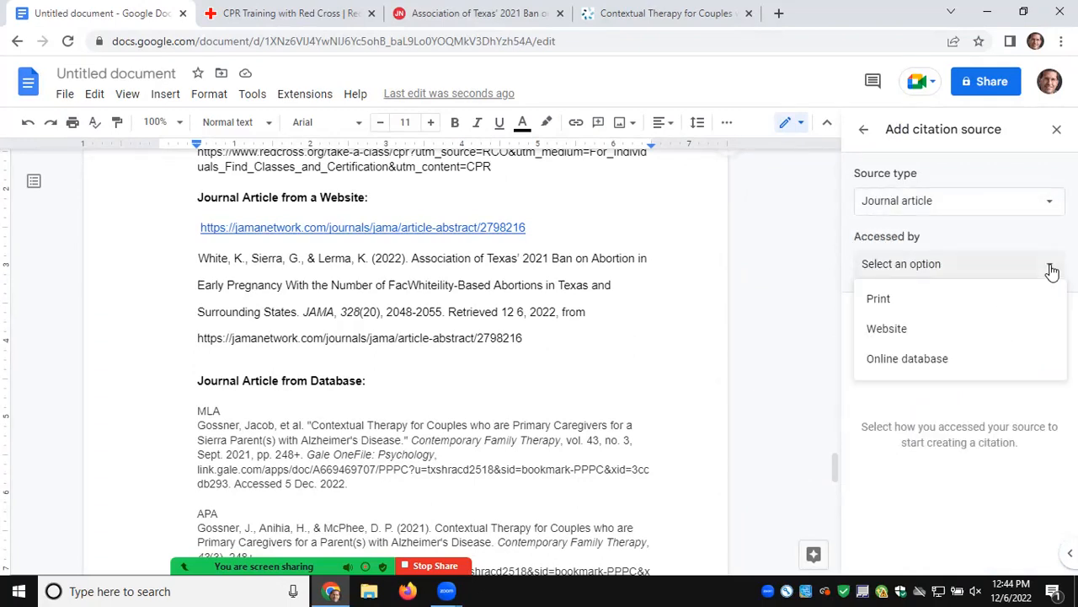
left_click(1020, 335)
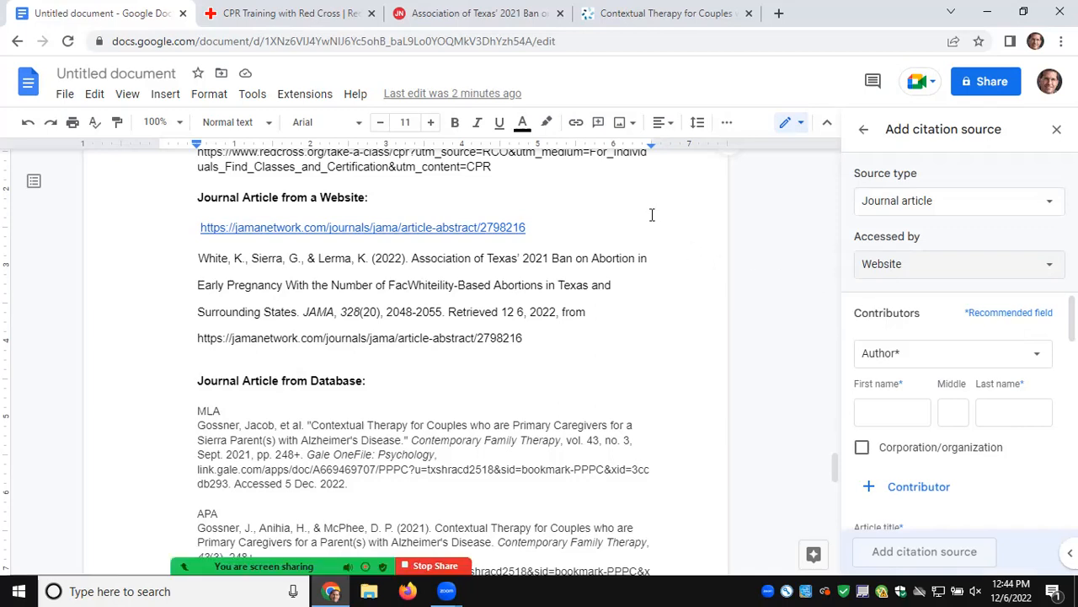
Examine the JAMA article page and its suggested citation for source details, and return to the essay document's citation form.
left_click(460, 17)
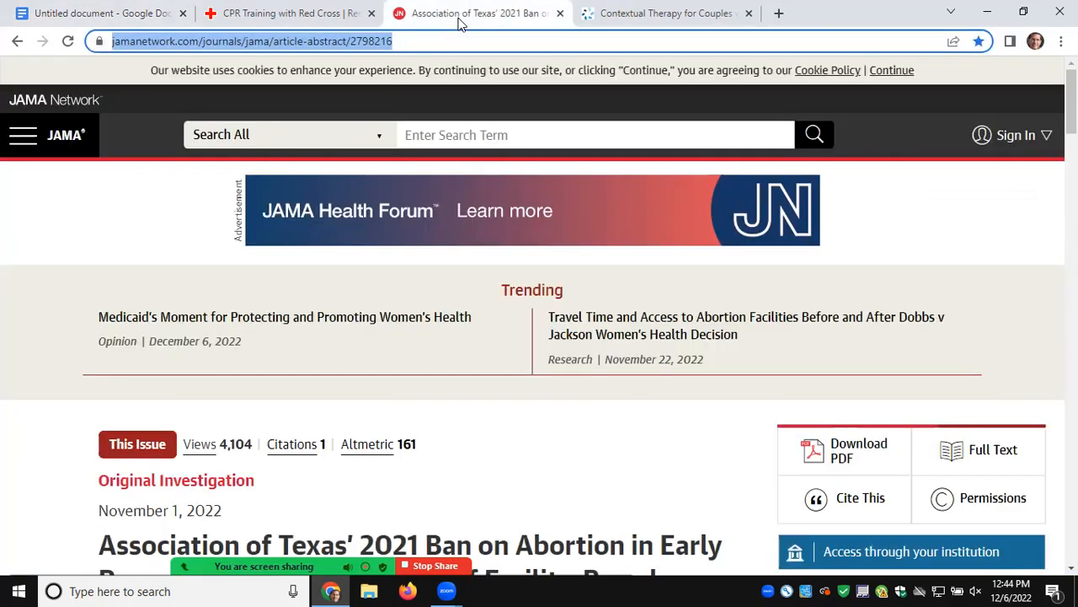
scroll(539, 337, "down", 3)
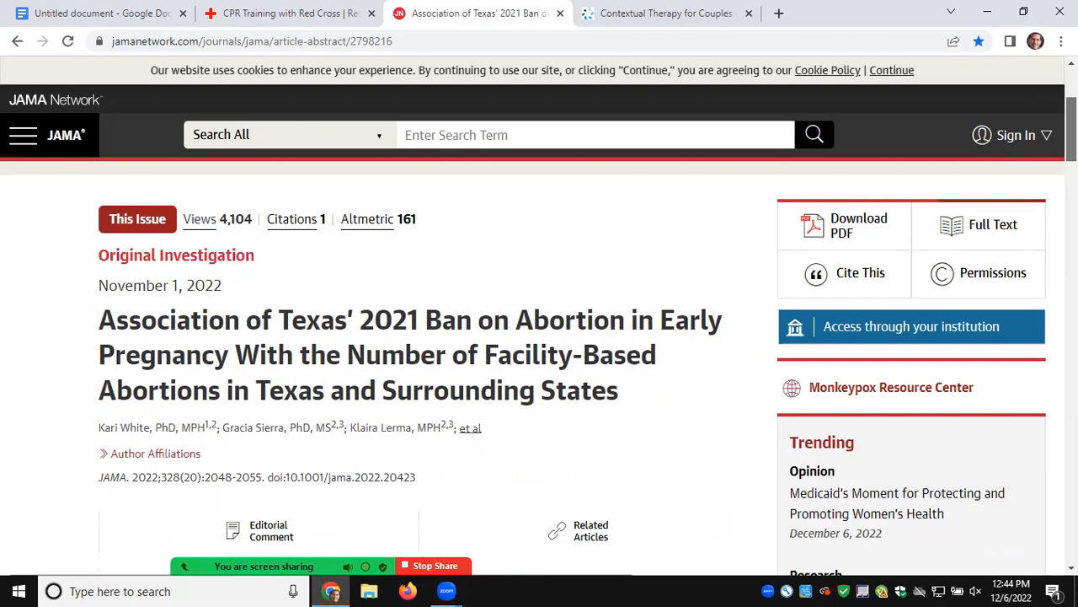
scroll(539, 337, "up", 2)
scroll(540, 370, "down", 5)
scroll(539, 367, "down", 1)
scroll(539, 367, "up", 4)
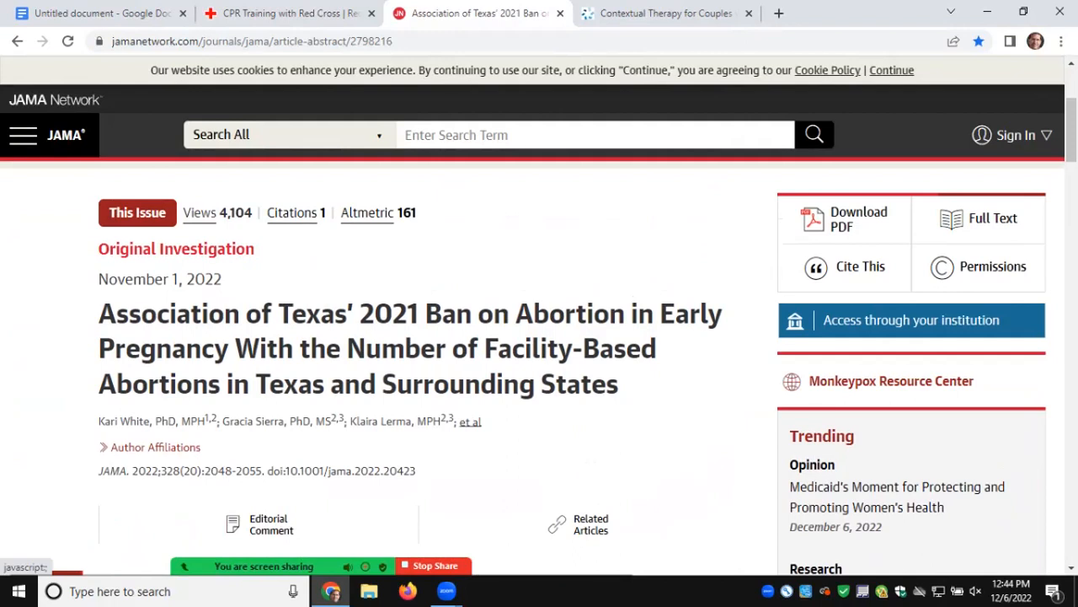
left_click(851, 285)
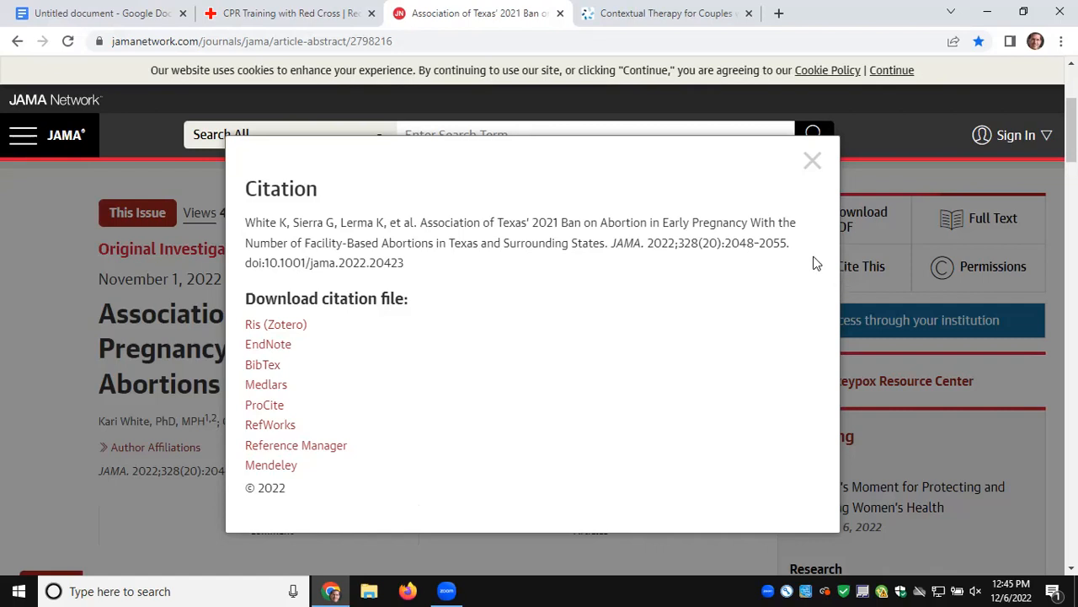
left_click(811, 163)
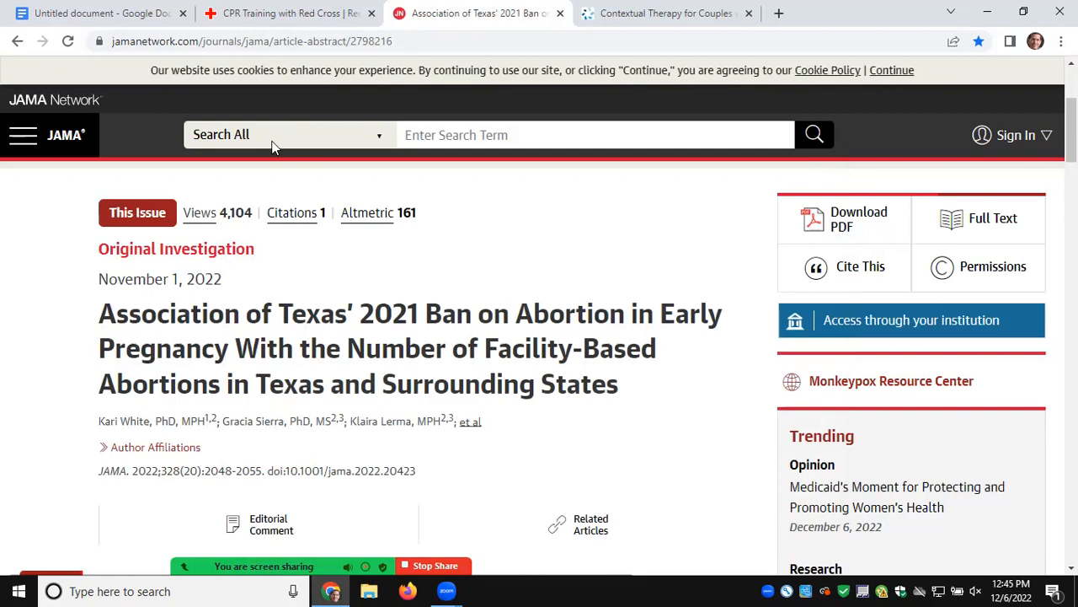
left_click(120, 15)
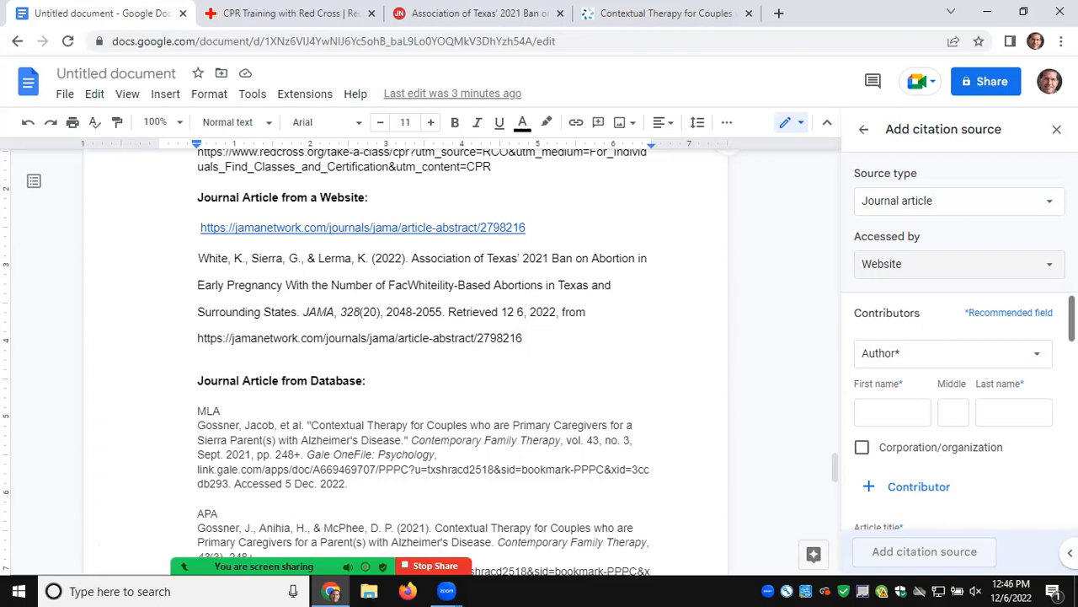
scroll(952, 379, "down", 1)
scroll(953, 379, "up", 1)
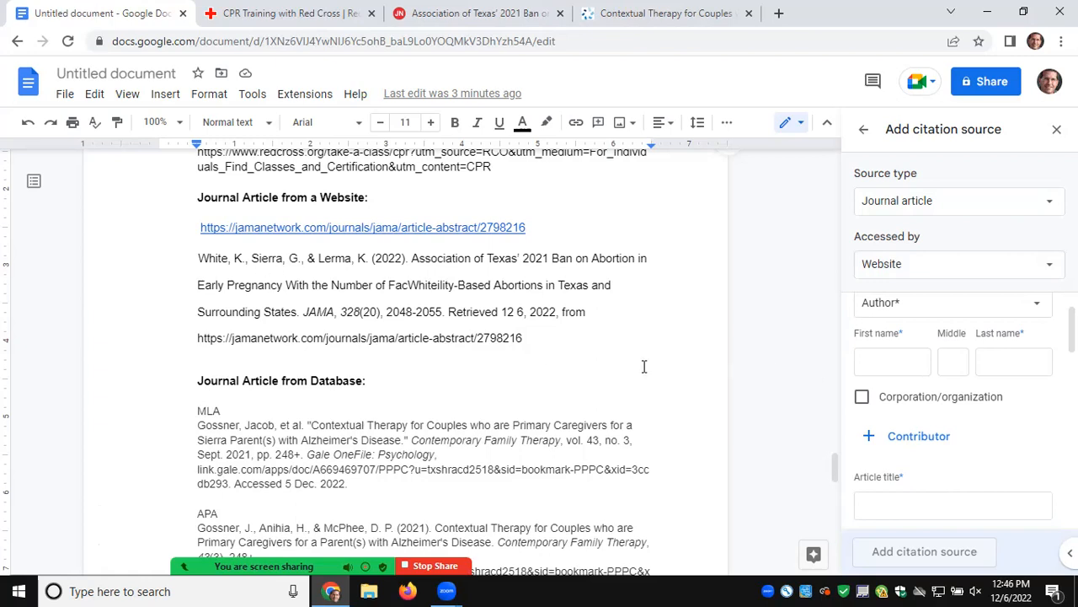
double_click(283, 259)
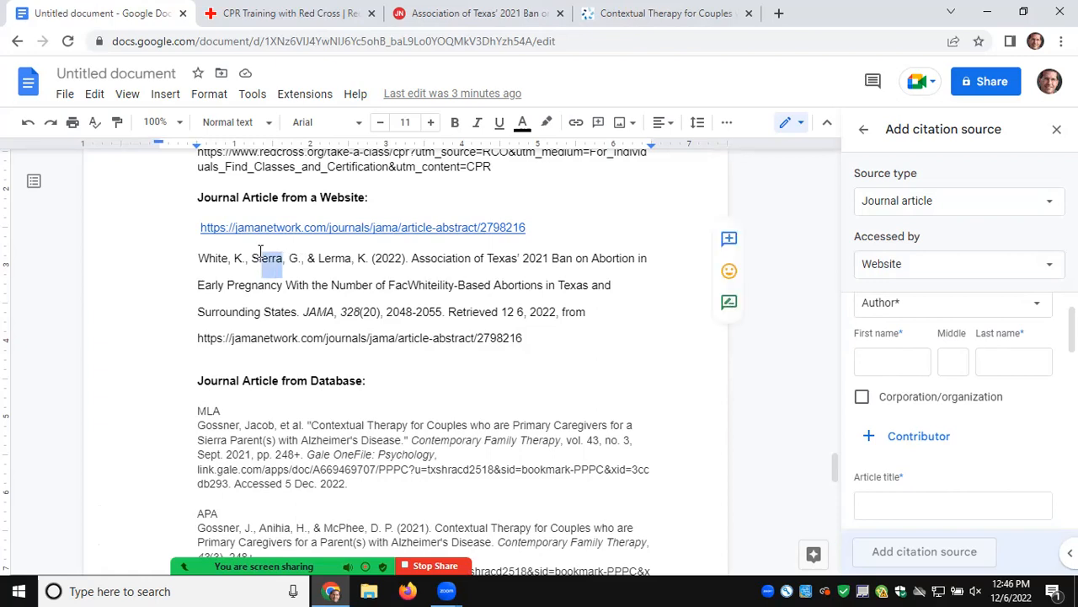
right_click(263, 261)
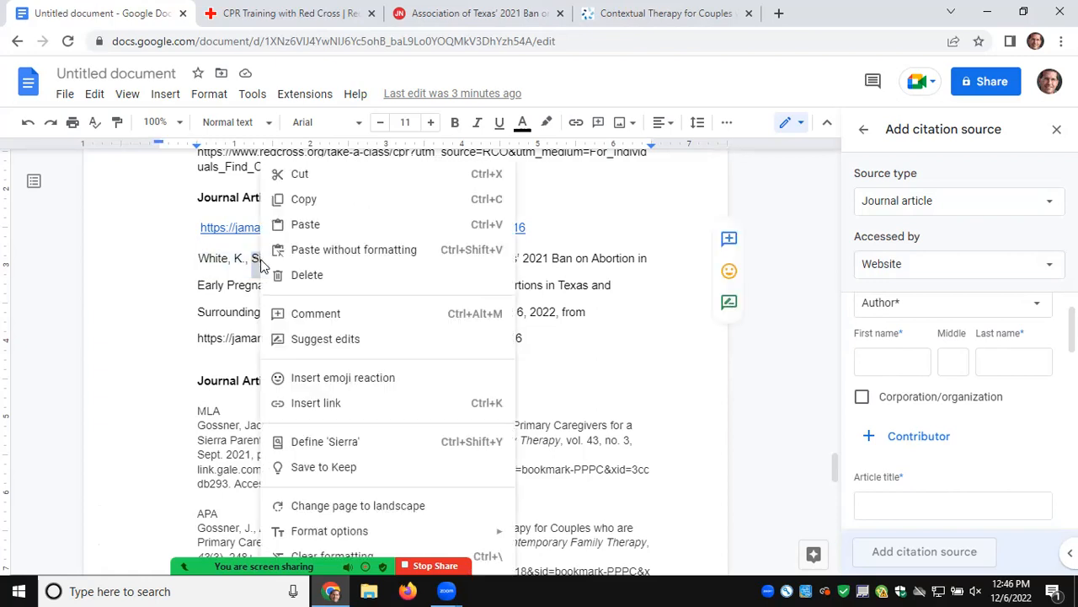
left_click(284, 206)
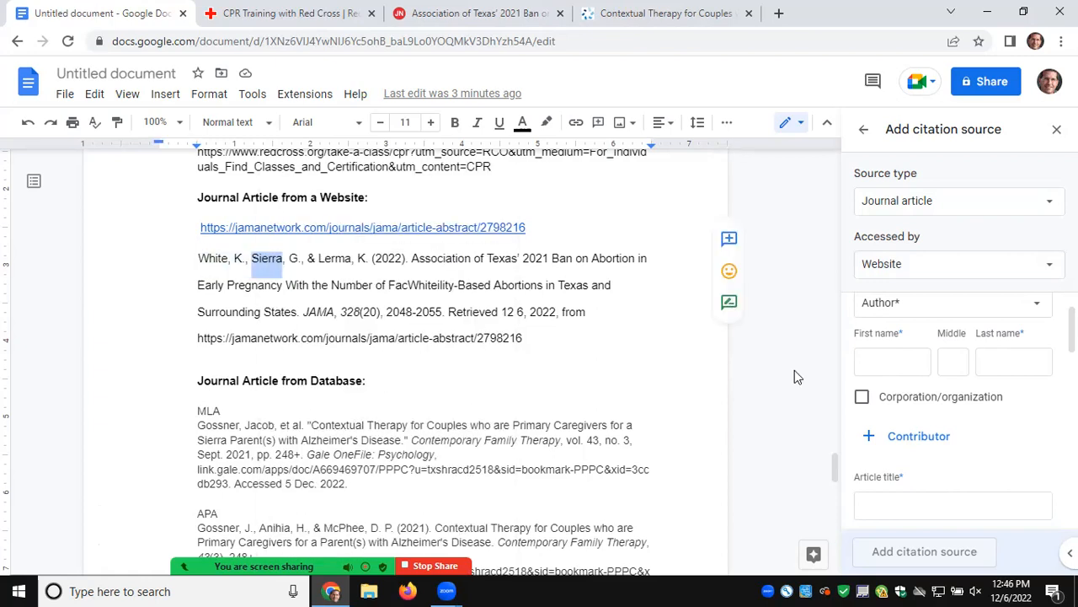
left_click(872, 363)
right_click(872, 363)
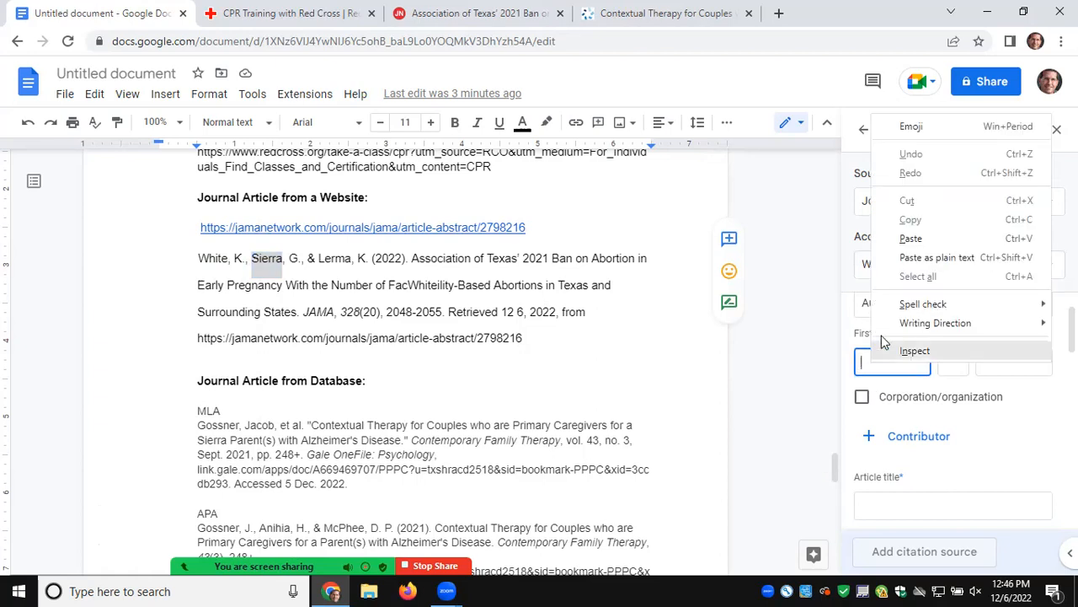
left_click(915, 238)
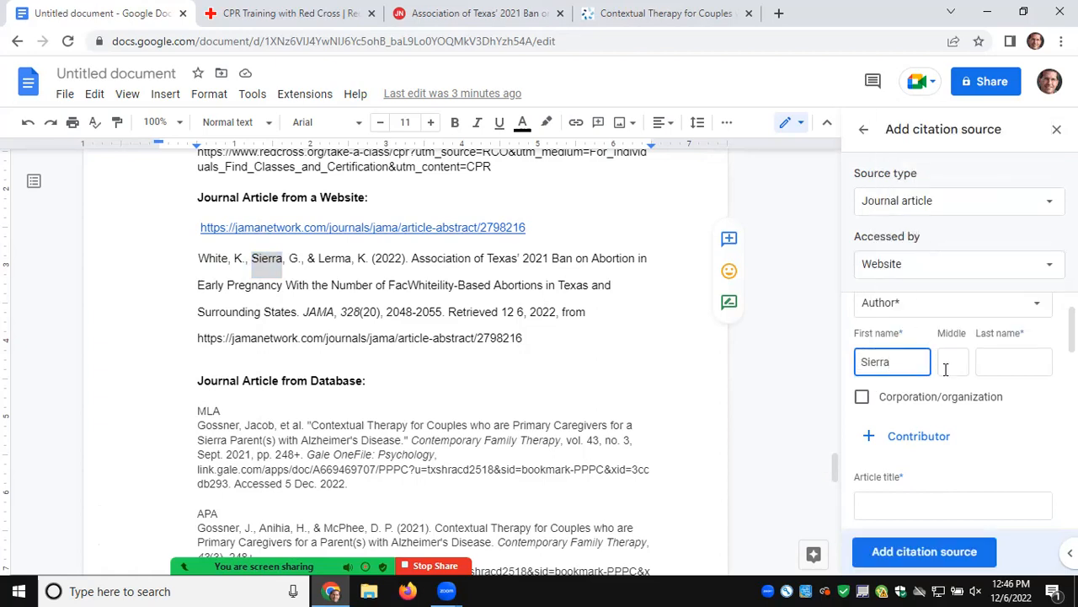
double_click(861, 360)
key("BackSpace")
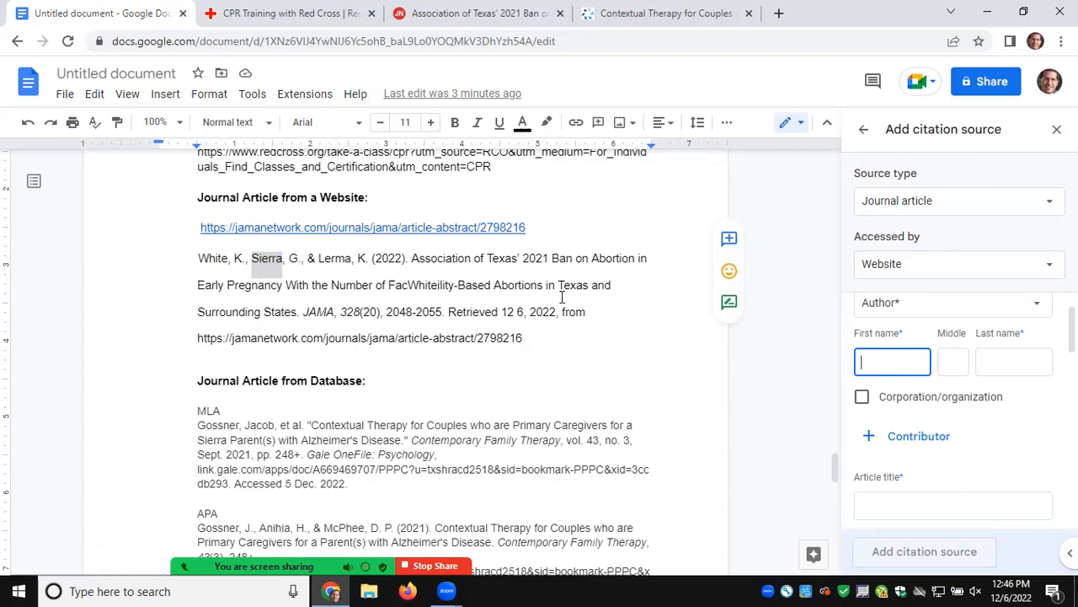
left_click(247, 228)
left_click(183, 288)
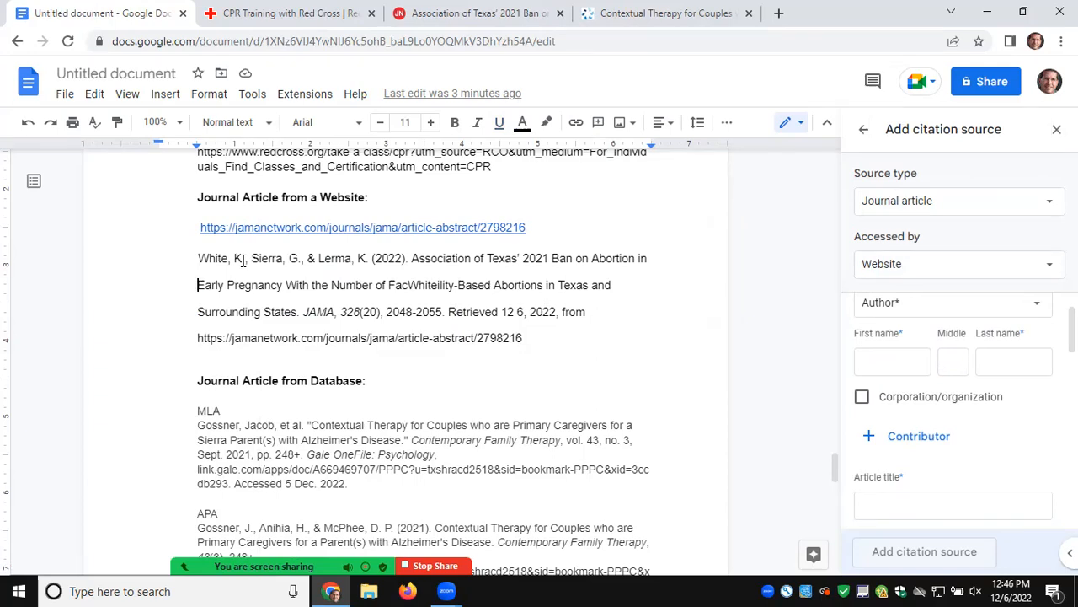
Check the first author on the JAMA article page and enter that author's first and last name in the citation source.
left_click(440, 20)
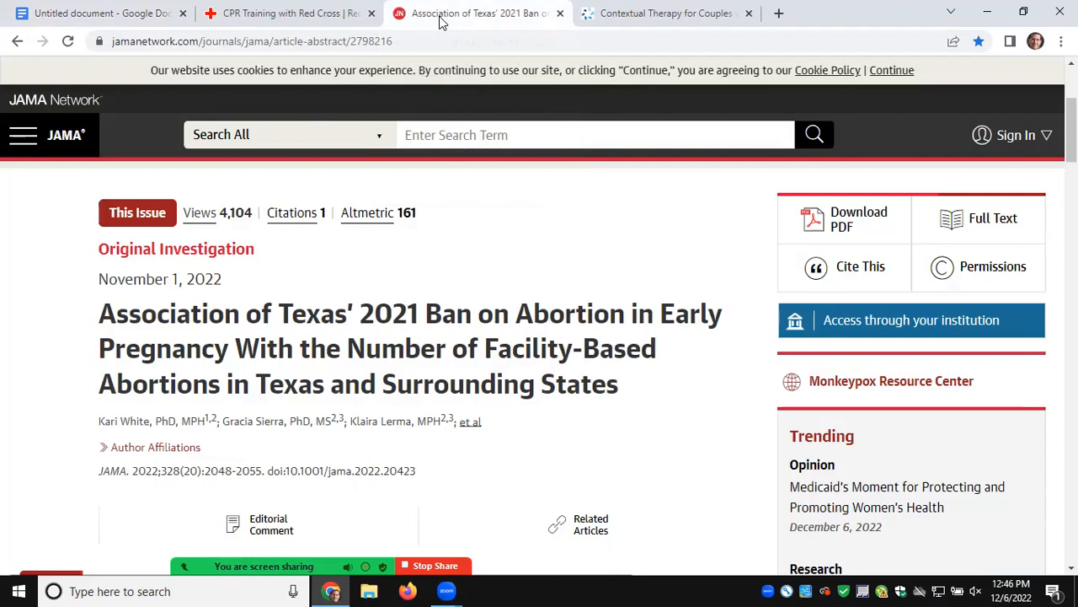
left_click(99, 12)
left_click(894, 364)
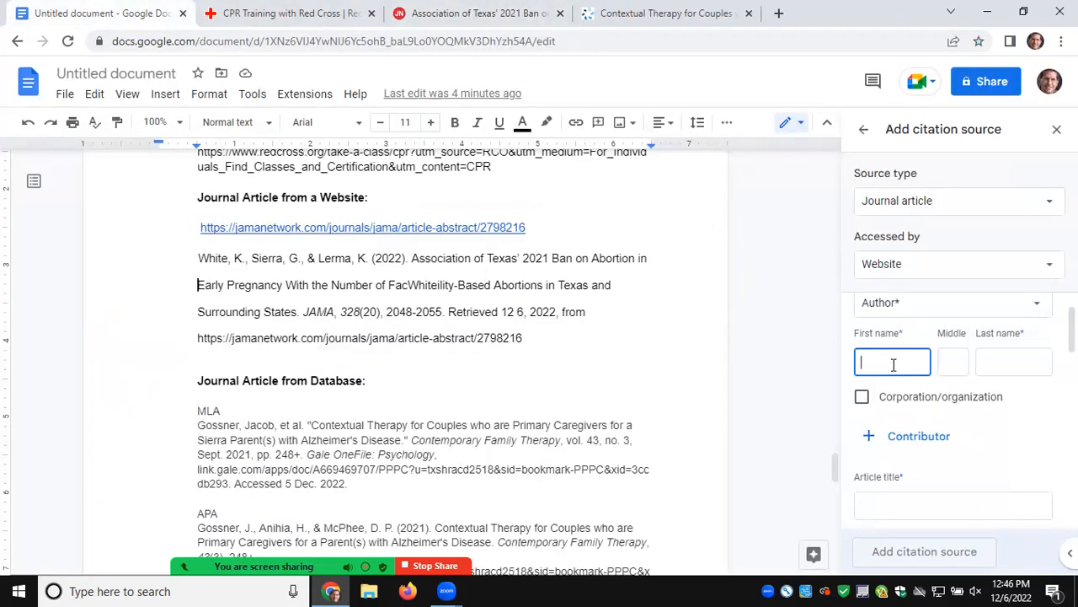
type("Karl")
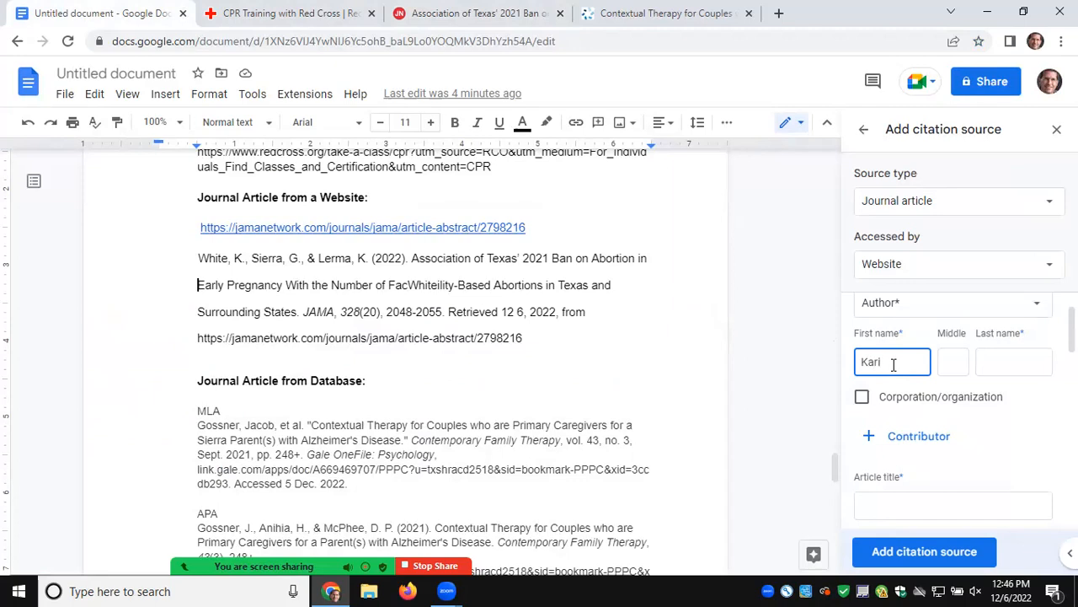
left_click(1001, 364)
type("White")
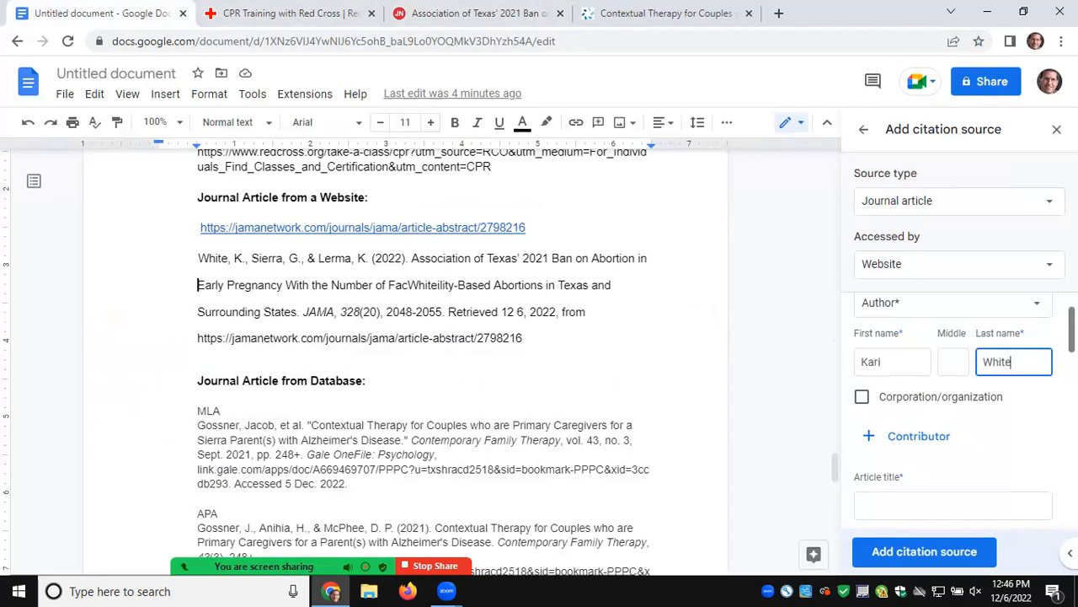
key("Tab")
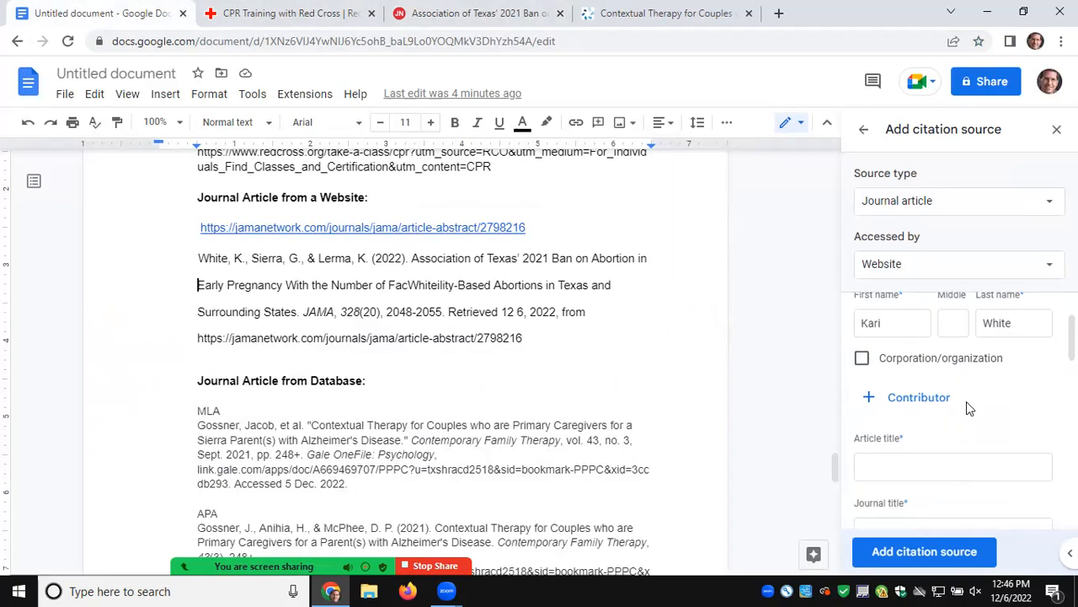
Add a second author to the citation source and enter the first and last name of the JAMA article's second author.
left_click(920, 399)
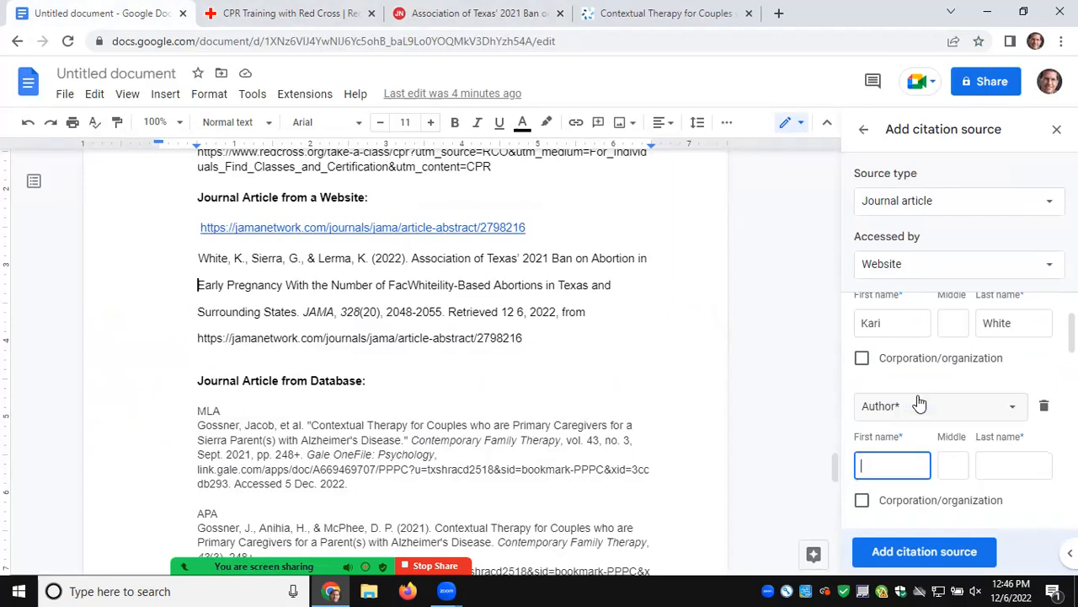
left_click_drag(1071, 334, 1072, 352)
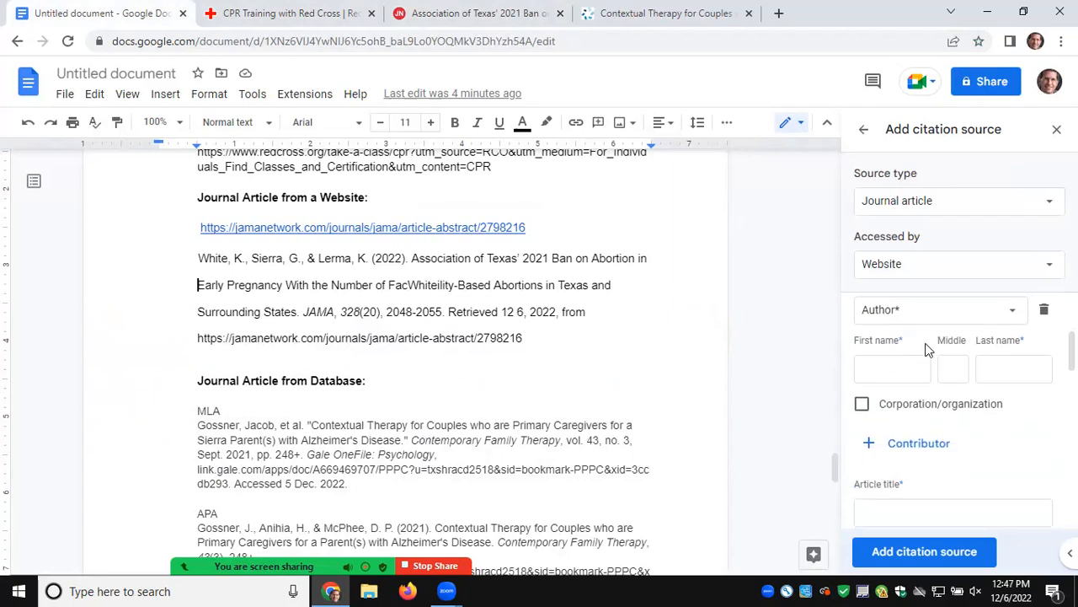
left_click(429, 19)
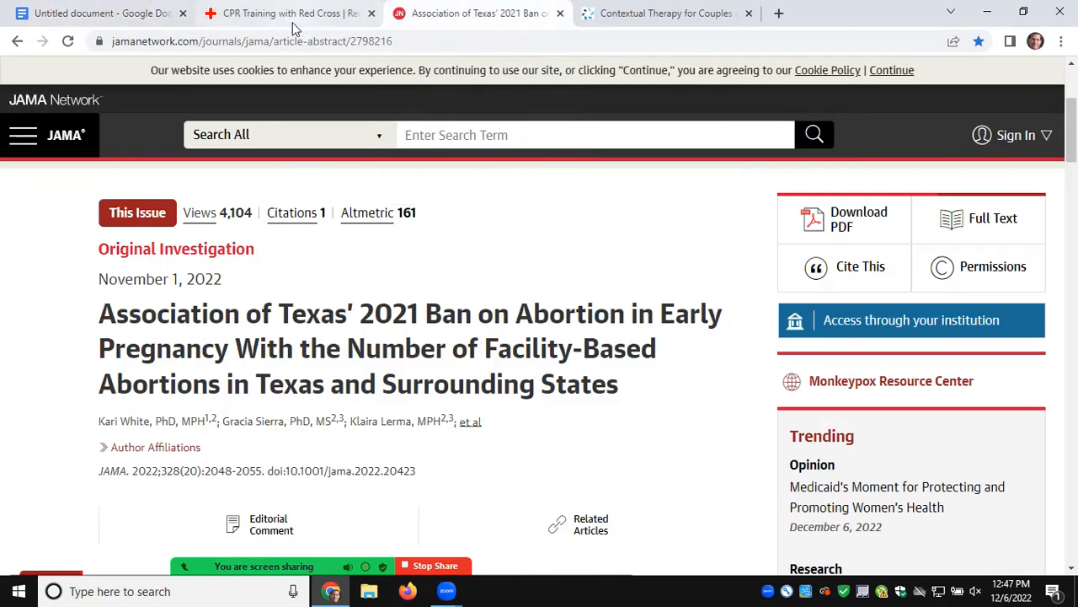
left_click(126, 15)
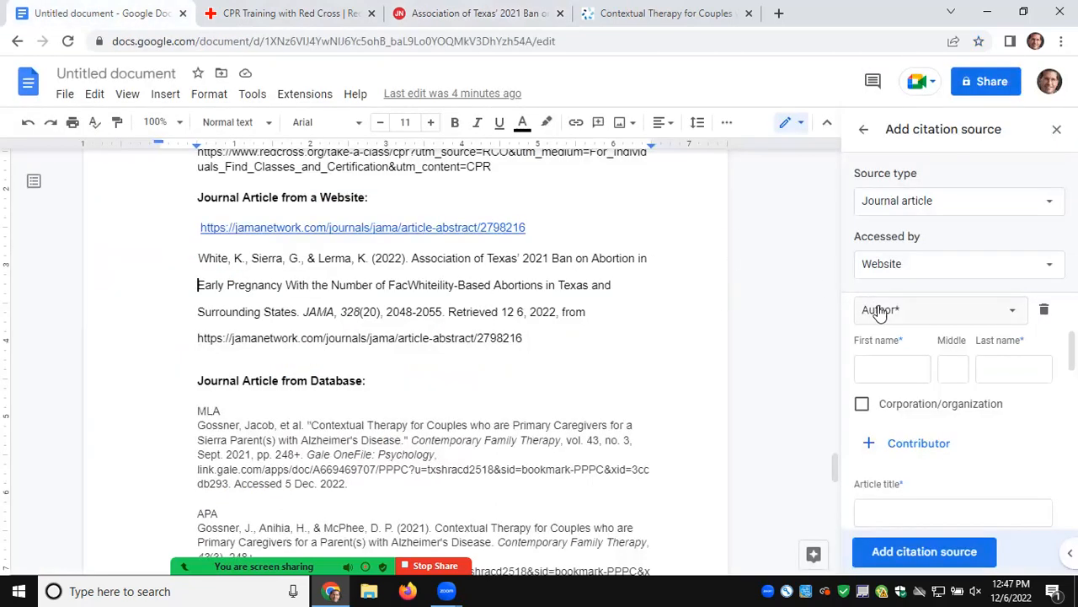
left_click(879, 368)
type("Gracia")
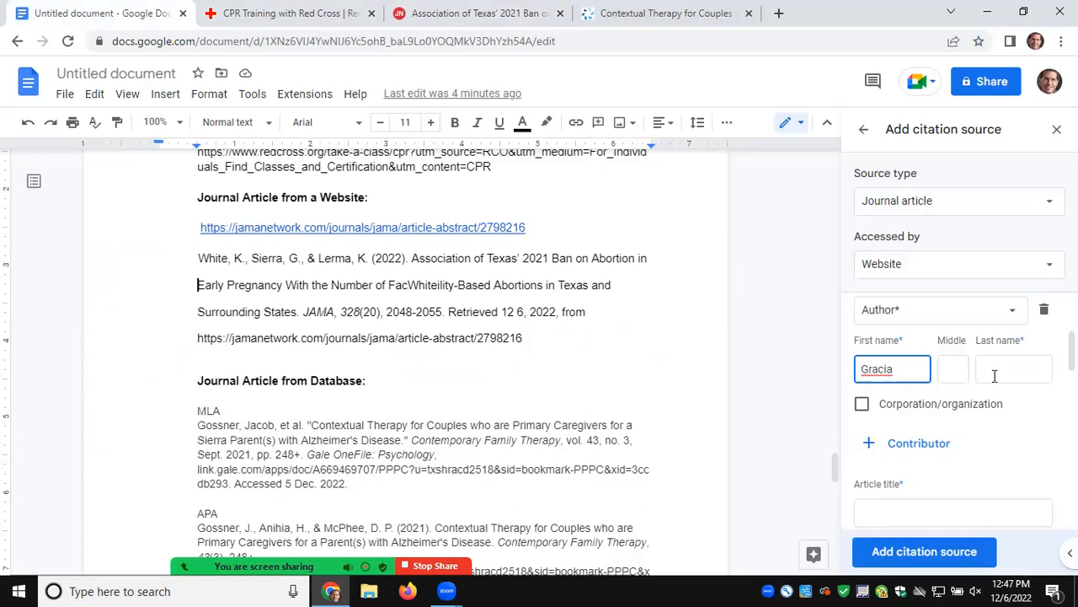
left_click(1004, 373)
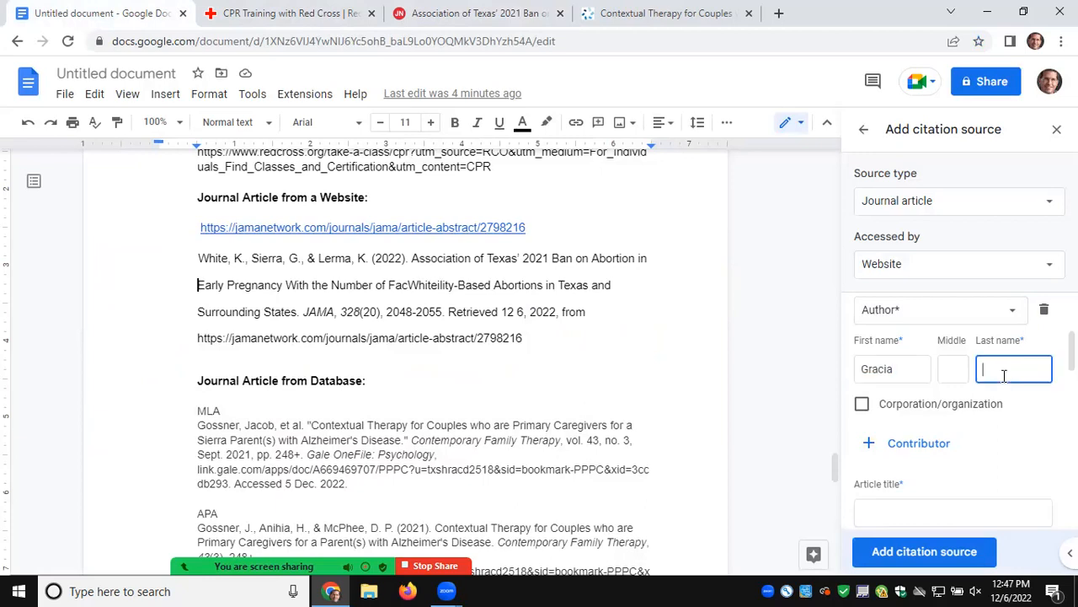
type("Sierra")
Add a third author to the citation source and enter the first name of the JAMA article's third author.
left_click_drag(1072, 352, 1072, 362)
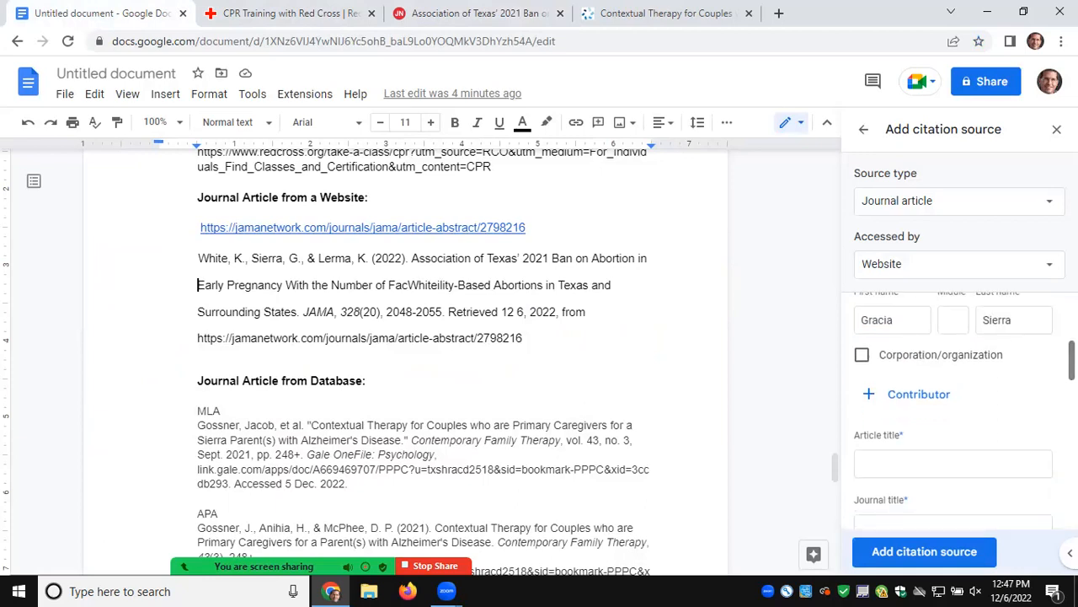
left_click(904, 396)
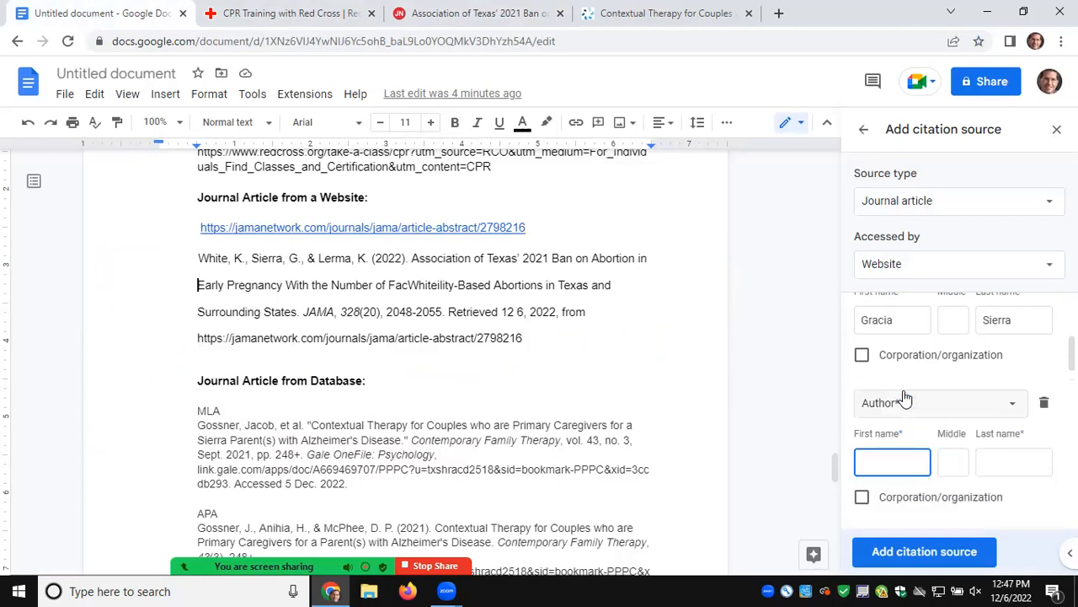
scroll(958, 379, "down", 1)
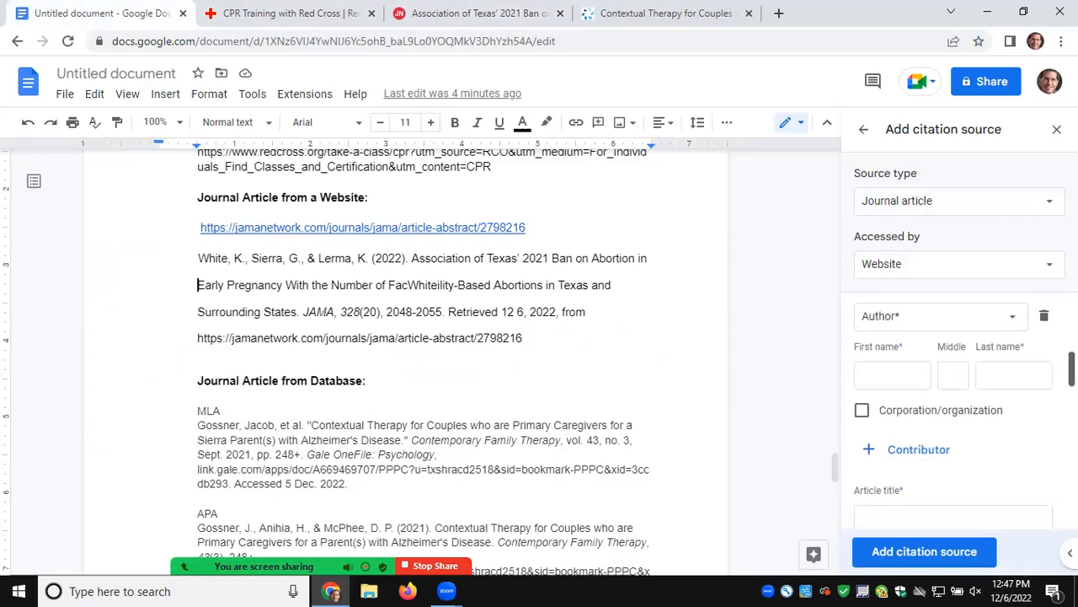
left_click(423, 14)
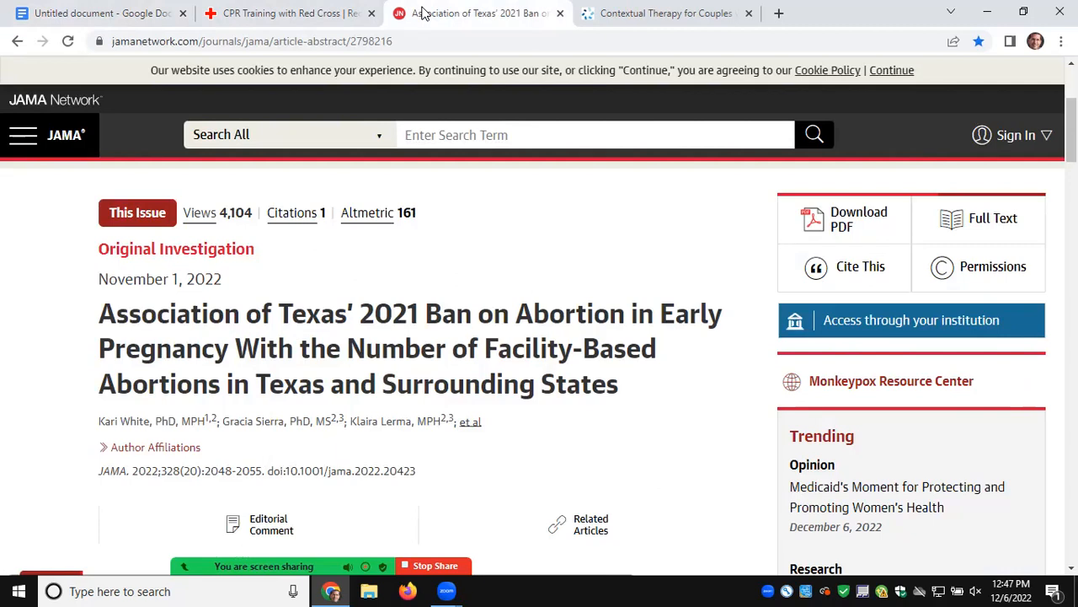
left_click(140, 15)
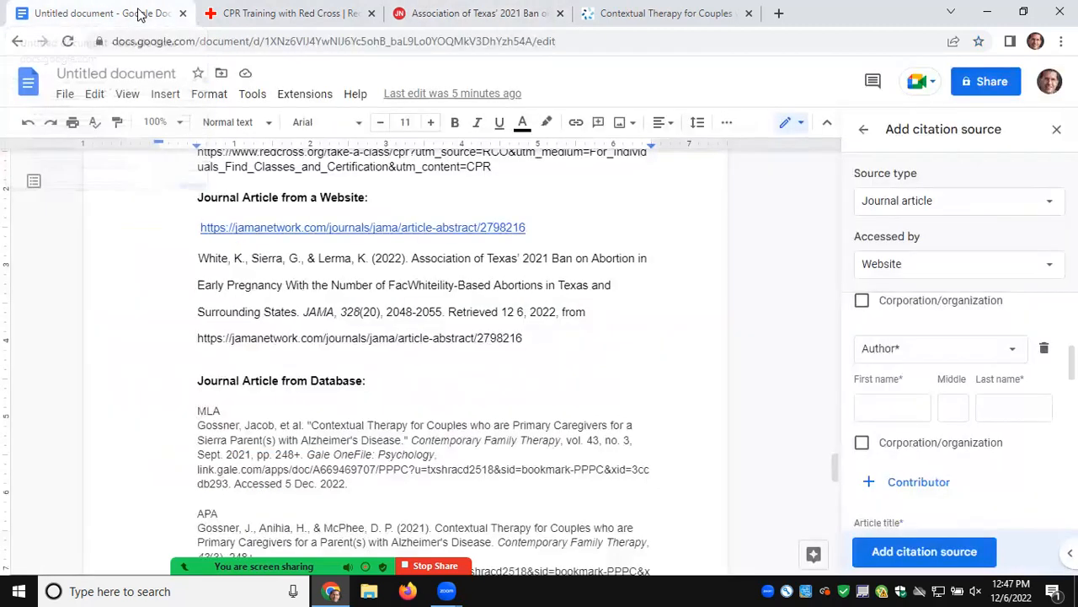
left_click(885, 407)
type("Klai")
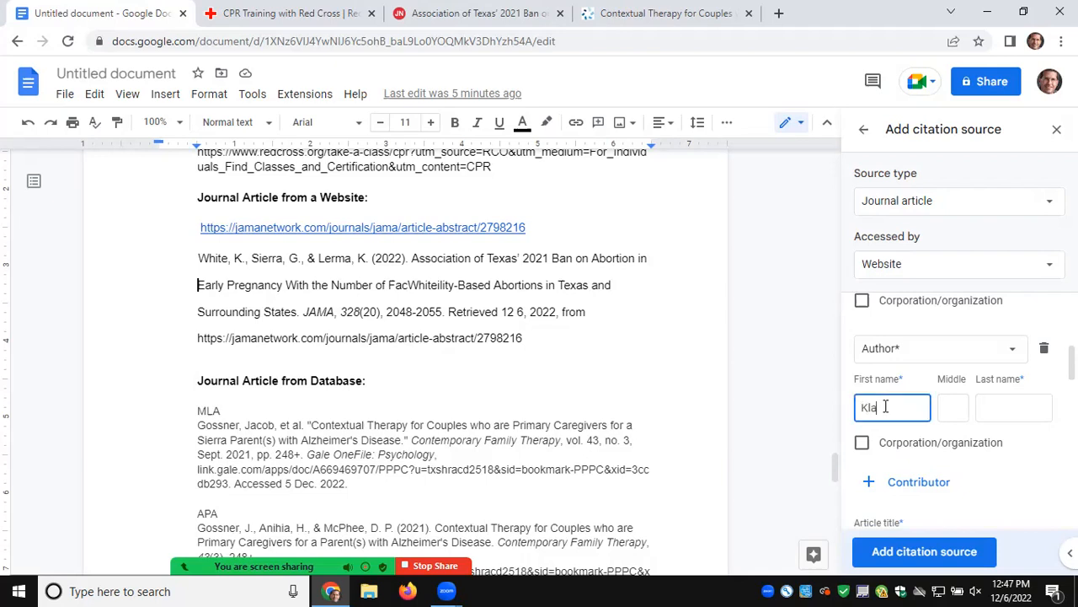
type("ra")
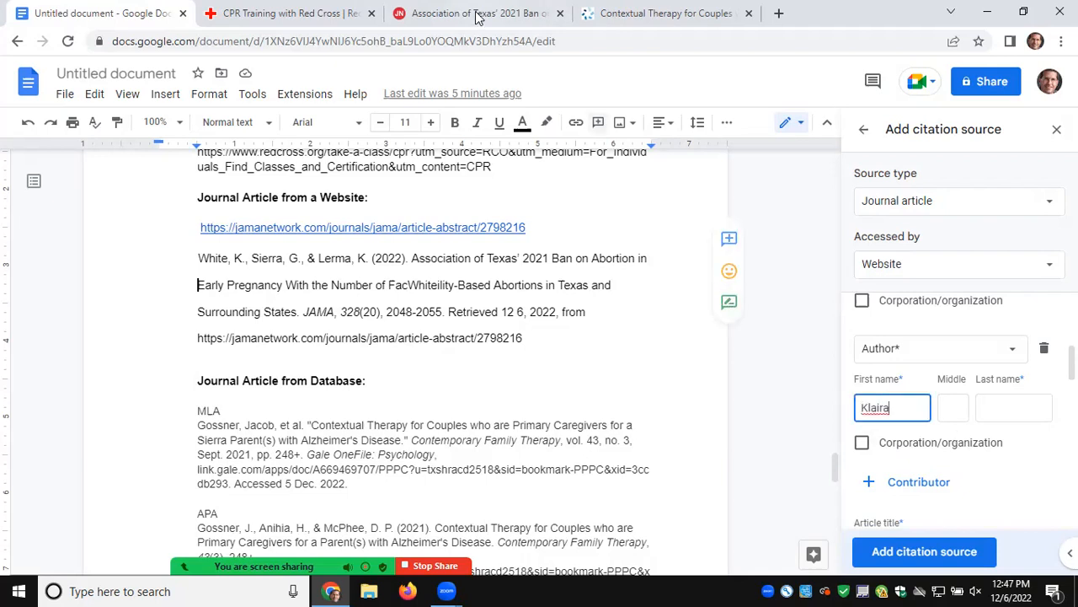
Check the third author's surname on the JAMA article page and enter it as that author's last name in the source.
left_click(474, 16)
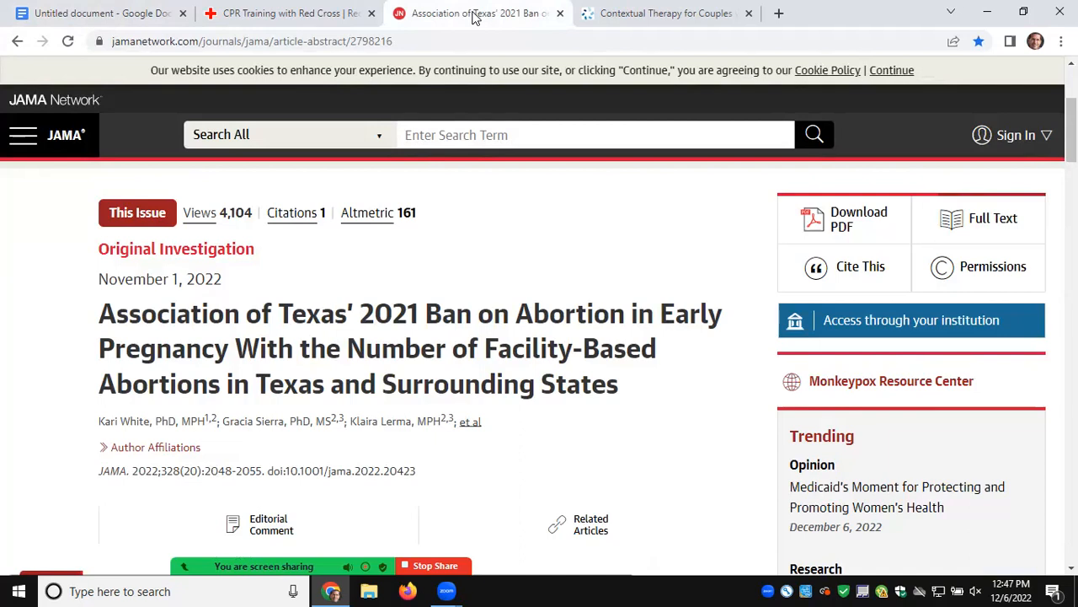
left_click(156, 13)
left_click(1004, 410)
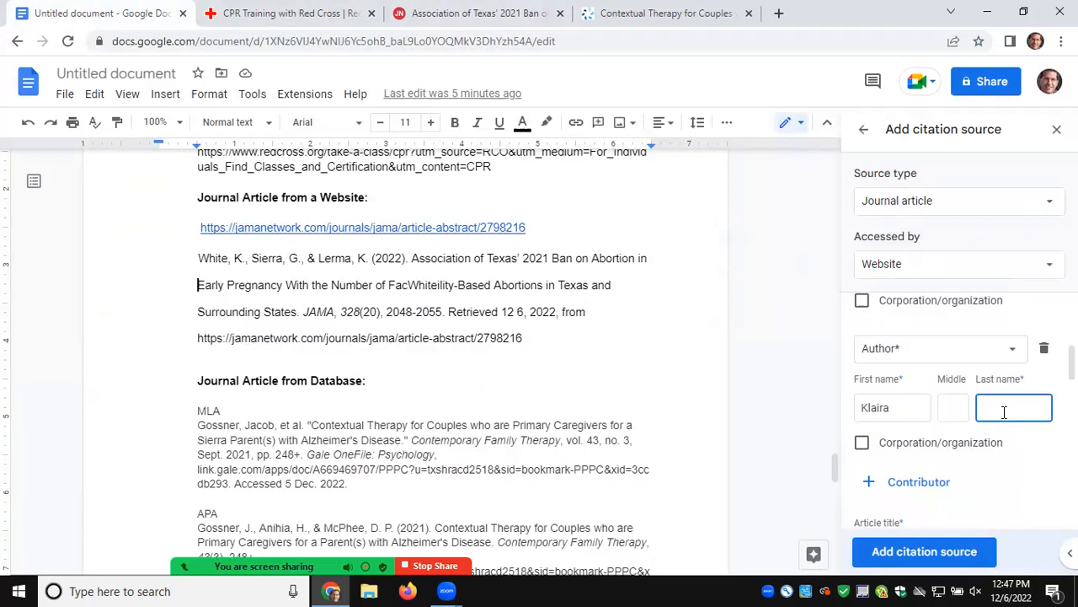
type("Lerma")
Copy the article title from the document's sample JAMA citation into the source's article title.
scroll(960, 411, "down", 2)
scroll(953, 410, "up", 1)
scroll(953, 410, "down", 2)
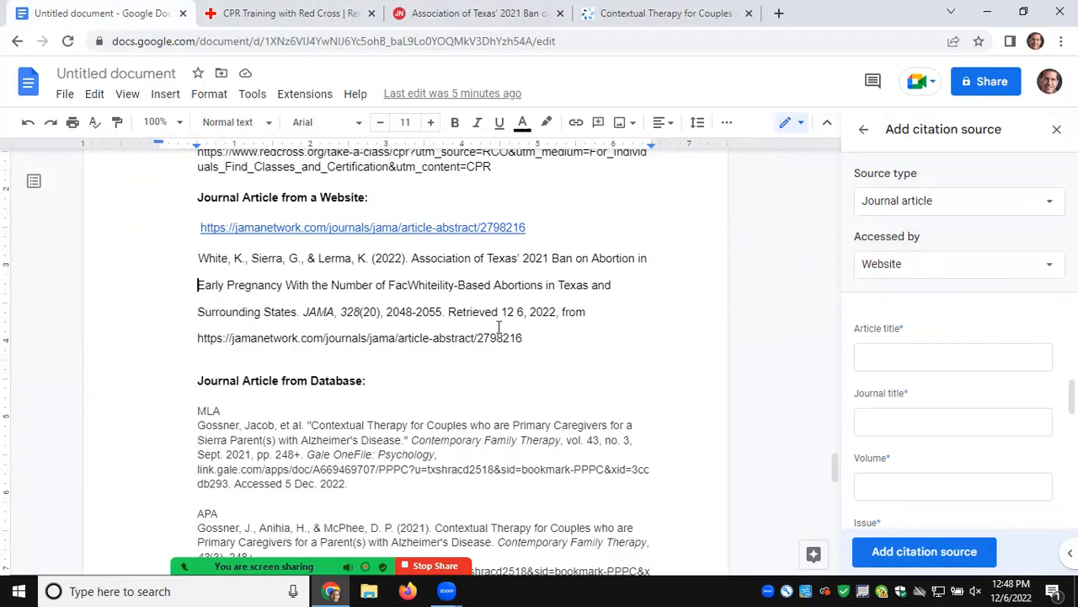
left_click_drag(296, 312, 425, 260)
right_click(426, 260)
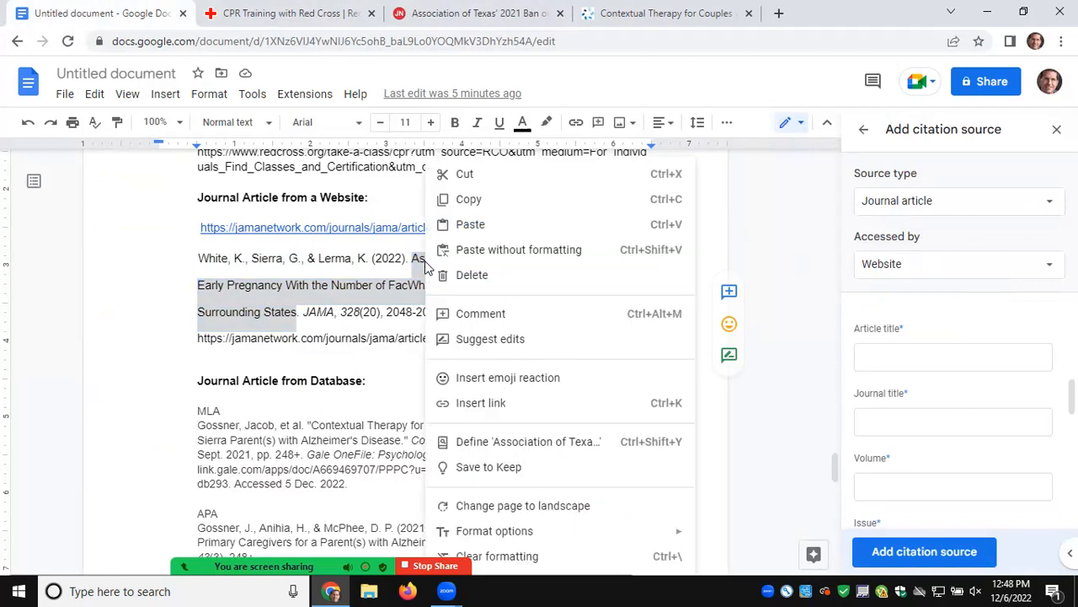
left_click(455, 199)
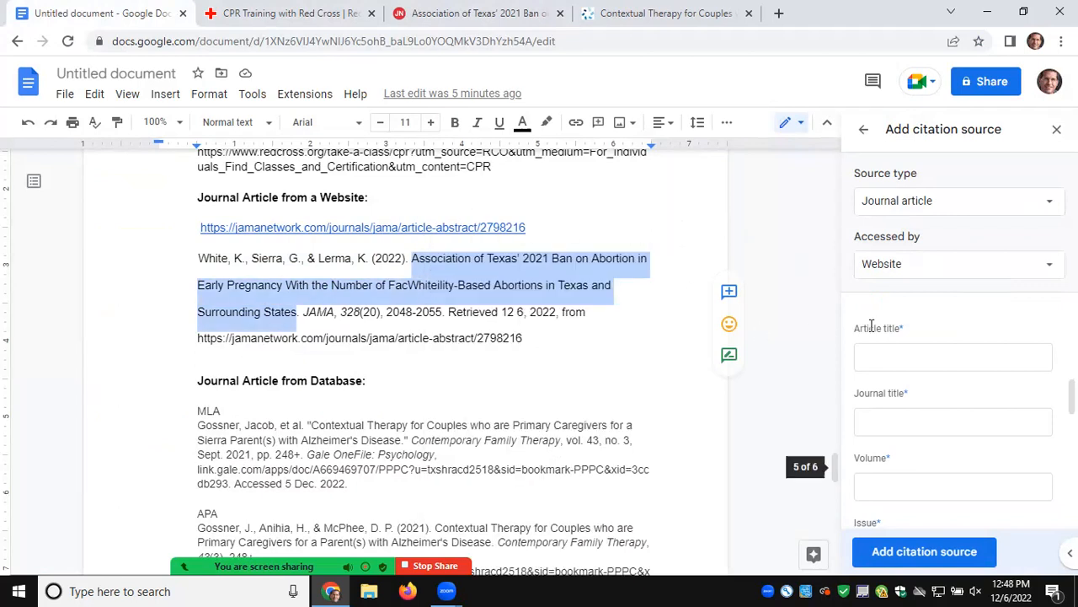
left_click(891, 357)
right_click(891, 357)
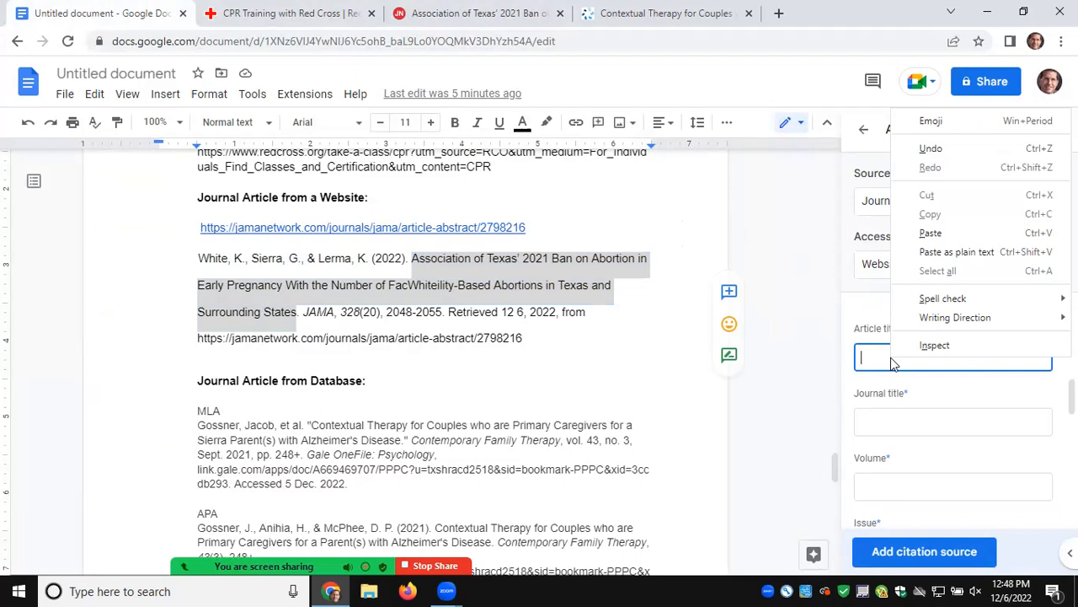
left_click(930, 233)
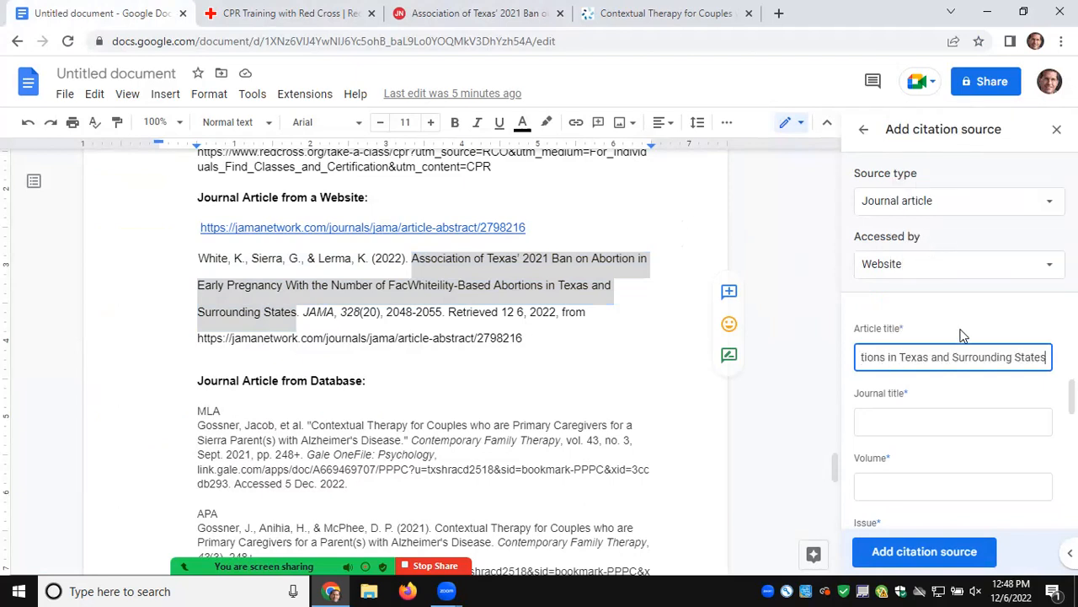
Set the journal title to JAMA, the volume to 325 and the issue to 20.
left_click(898, 423)
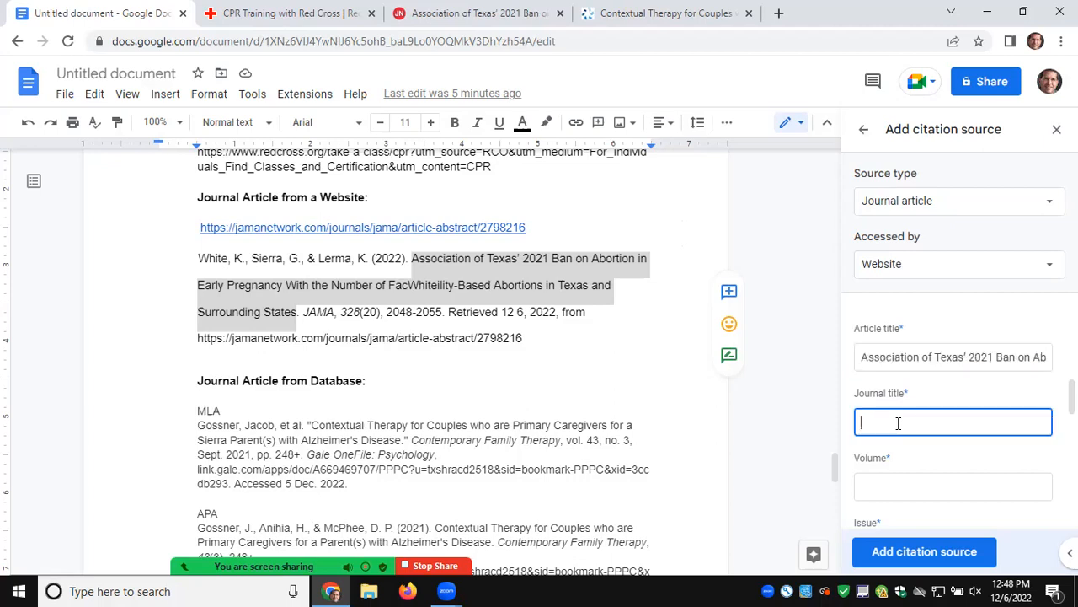
type("JAMA")
left_click_drag(1071, 395, 1070, 407)
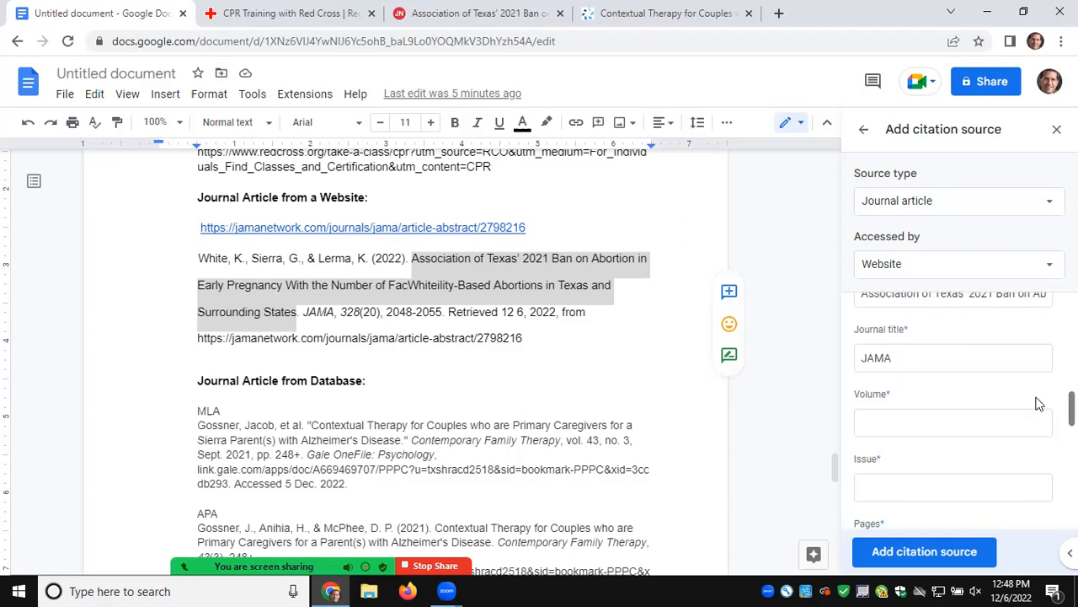
left_click(908, 412)
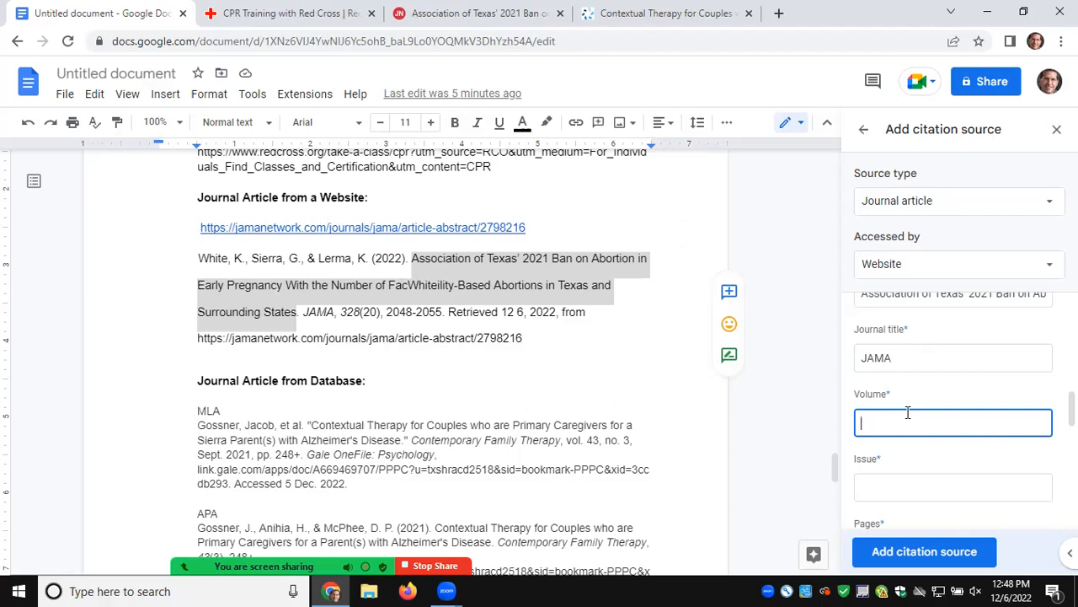
type("325")
left_click(903, 483)
type("20")
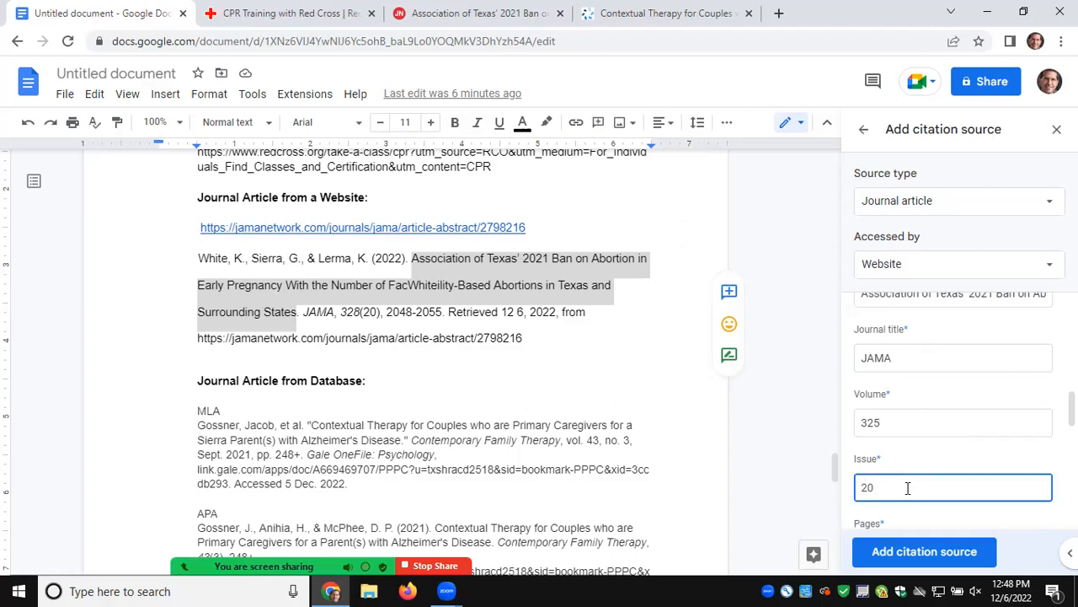
Set the source's pages to 2048-2055 and its published year to 2022.
scroll(949, 449, "down", 1)
left_click(933, 459)
type("2")
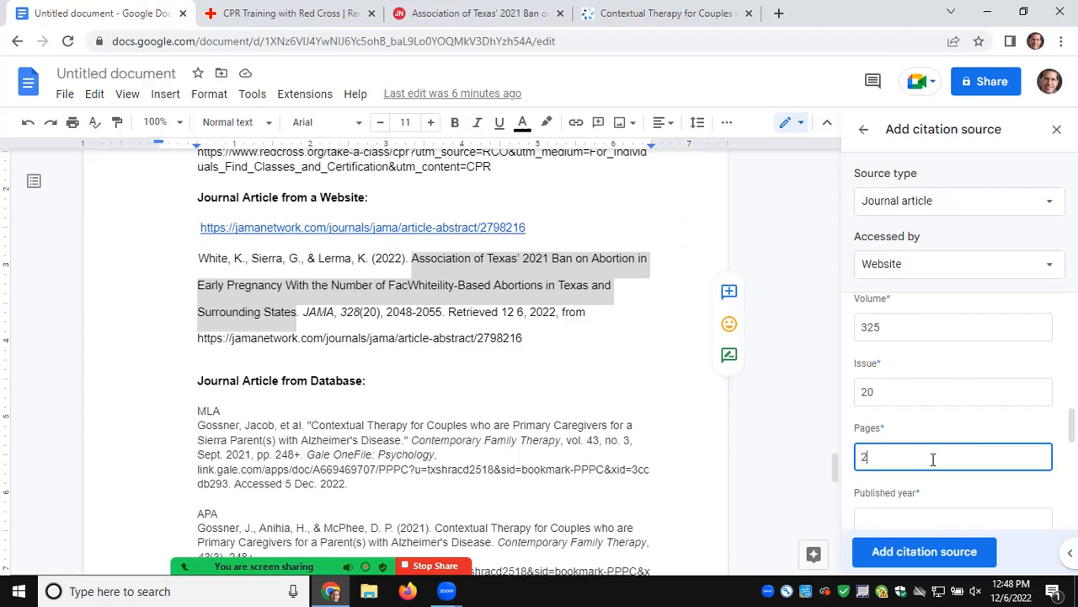
type("048-2055")
scroll(959, 415, "down", 2)
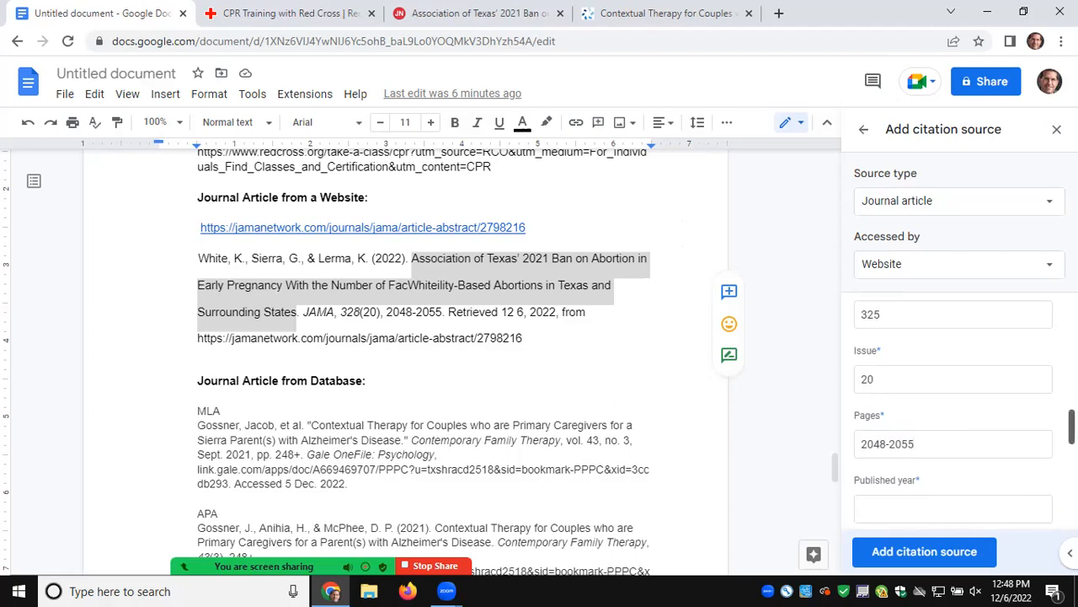
left_click(936, 425)
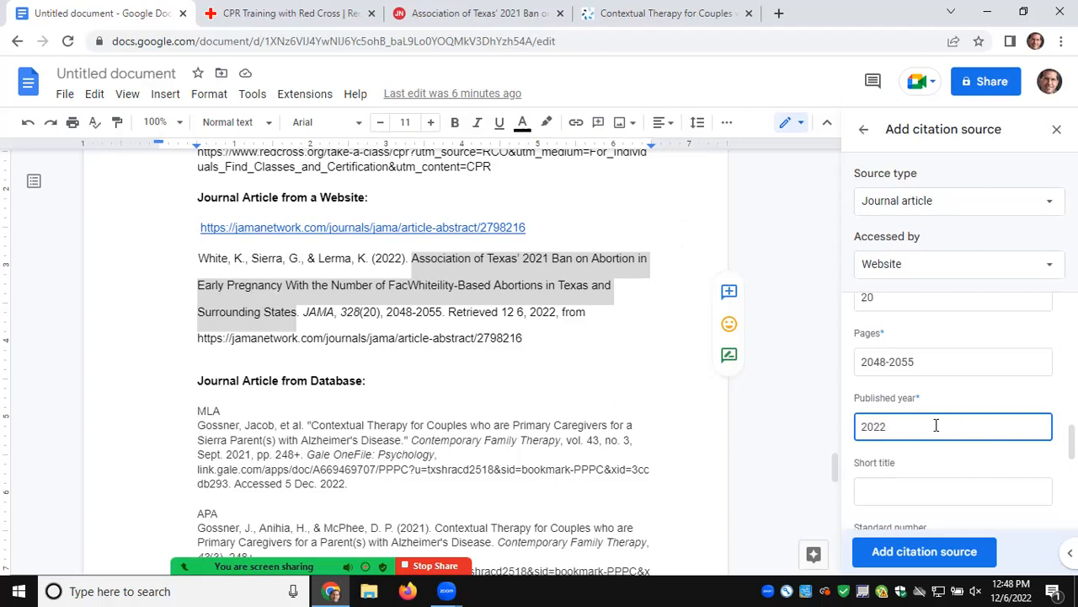
Check the site name on the JAMA article page and enter JAMA as the source's website title.
scroll(936, 425, "down", 3)
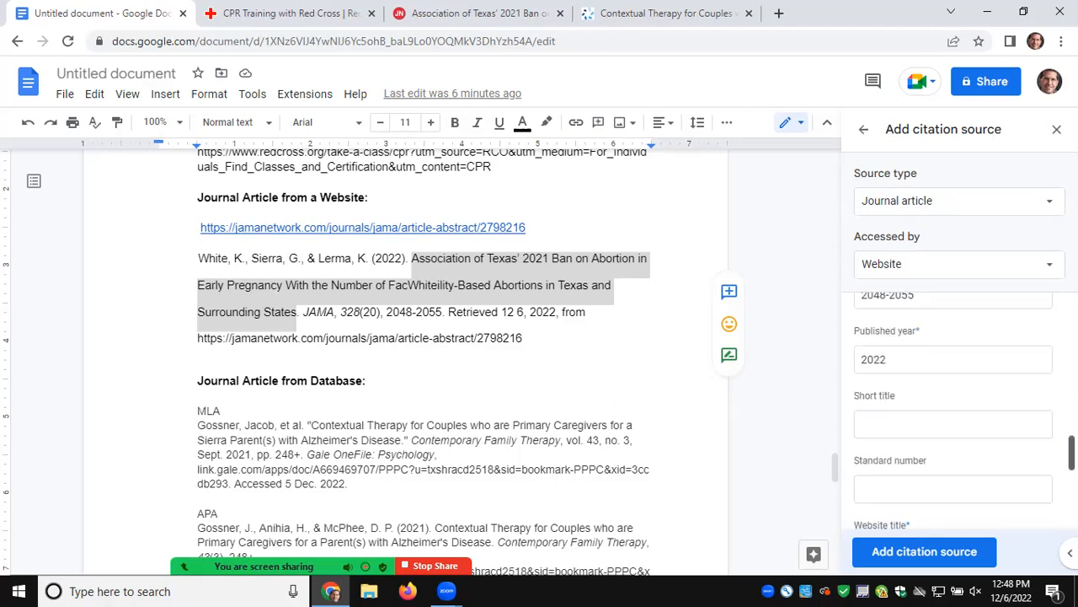
left_click_drag(1071, 464, 1071, 490)
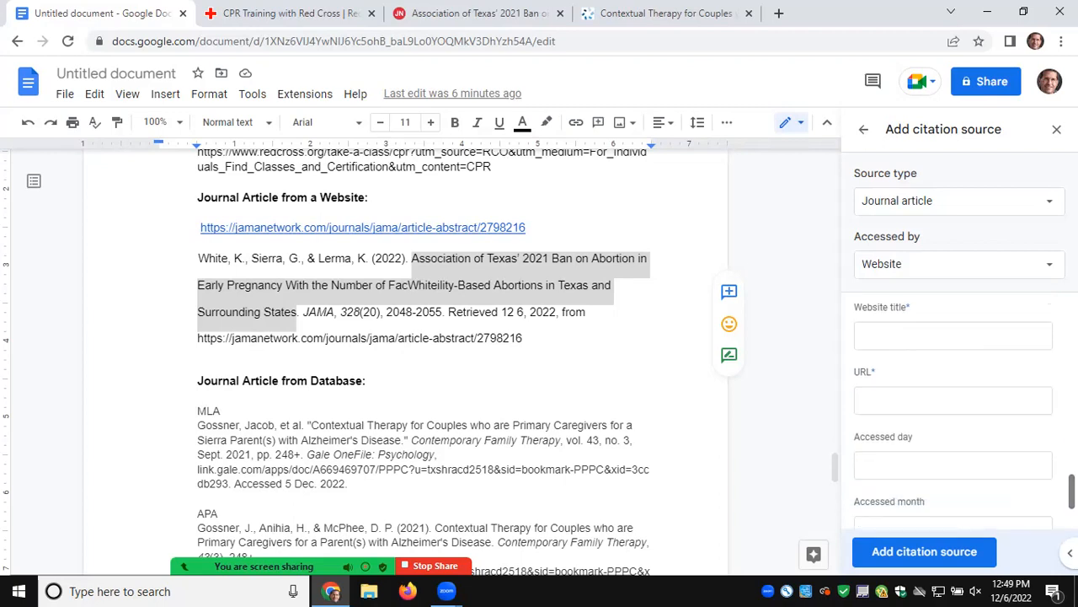
left_click(575, 346)
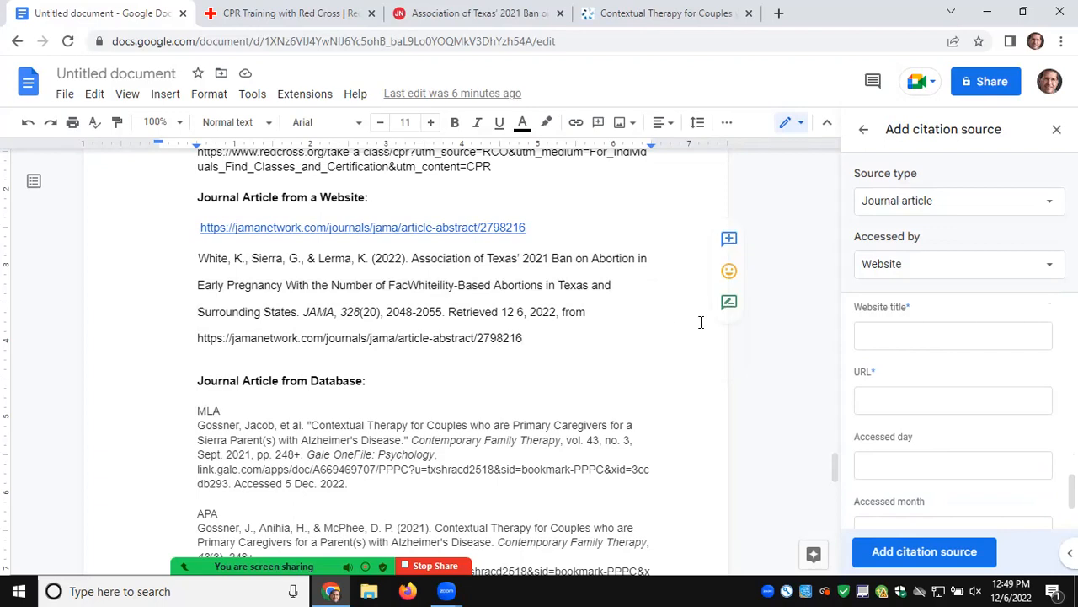
left_click(894, 337)
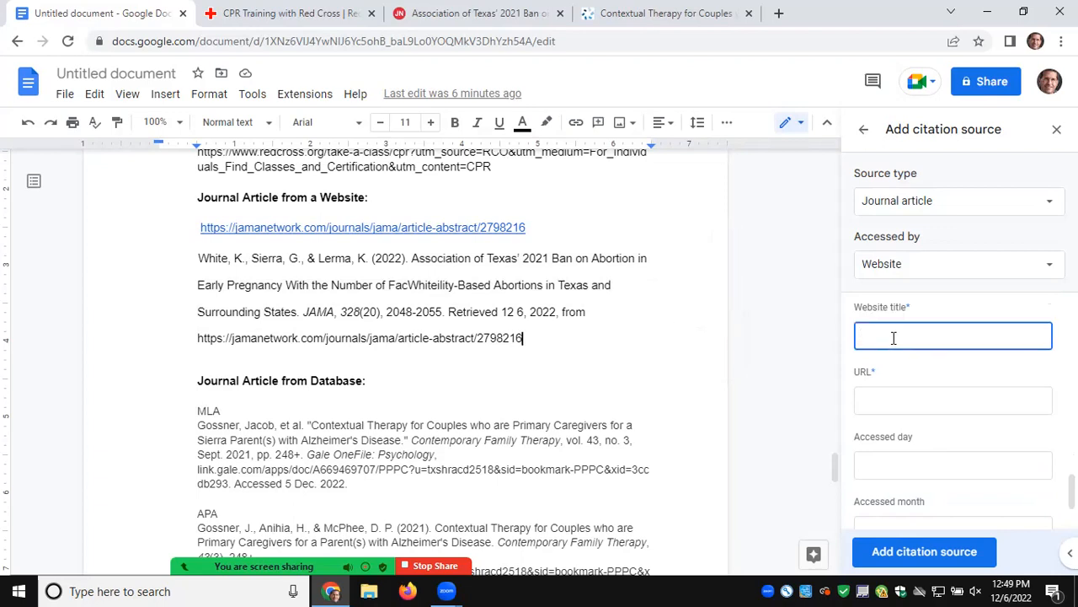
left_click(413, 19)
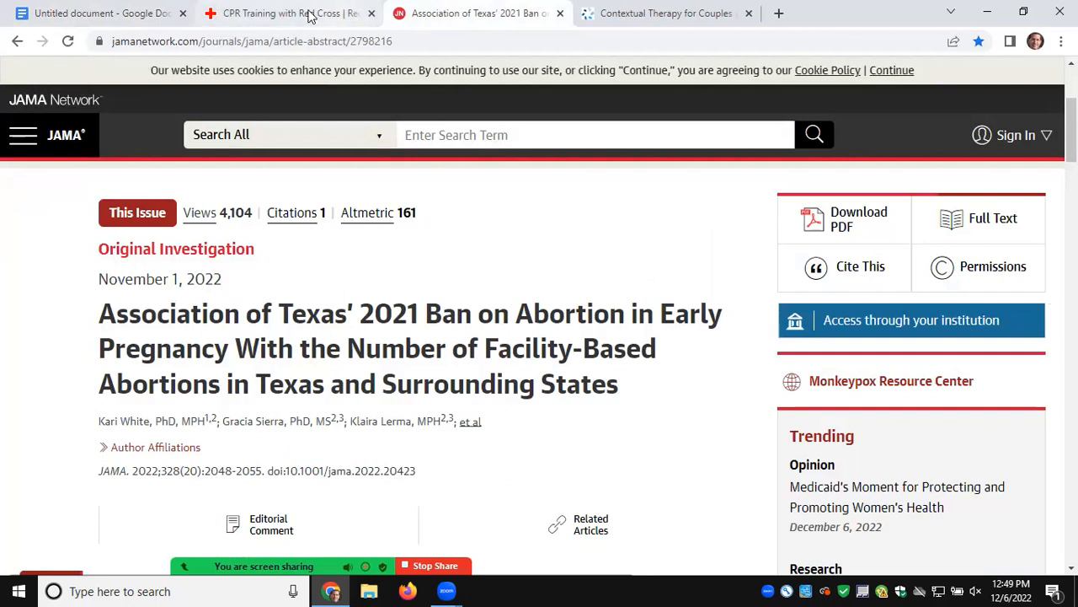
mouse_move(311, 17)
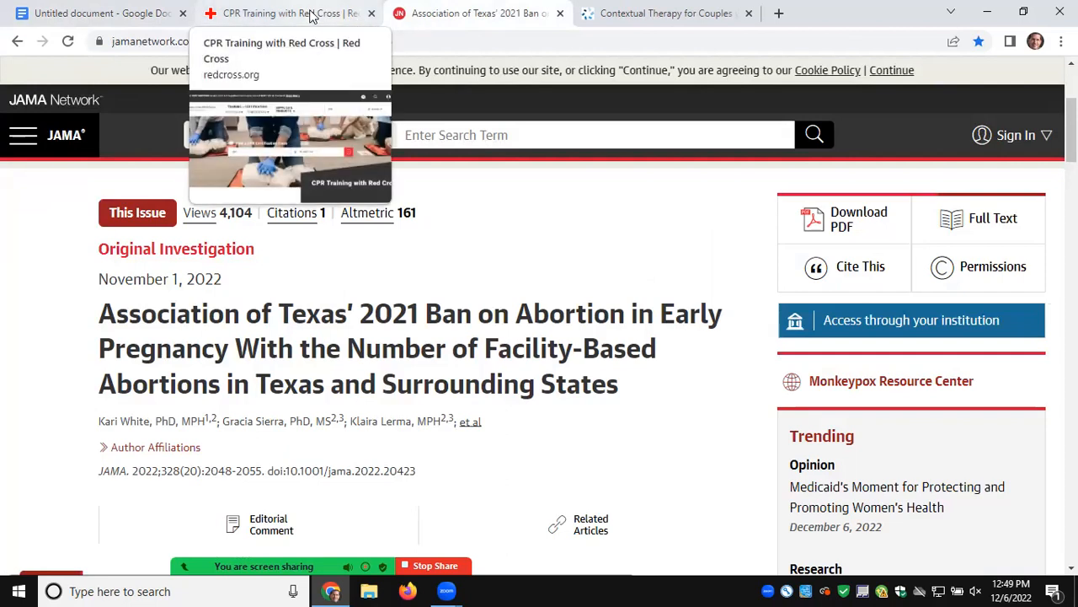
left_click(108, 12)
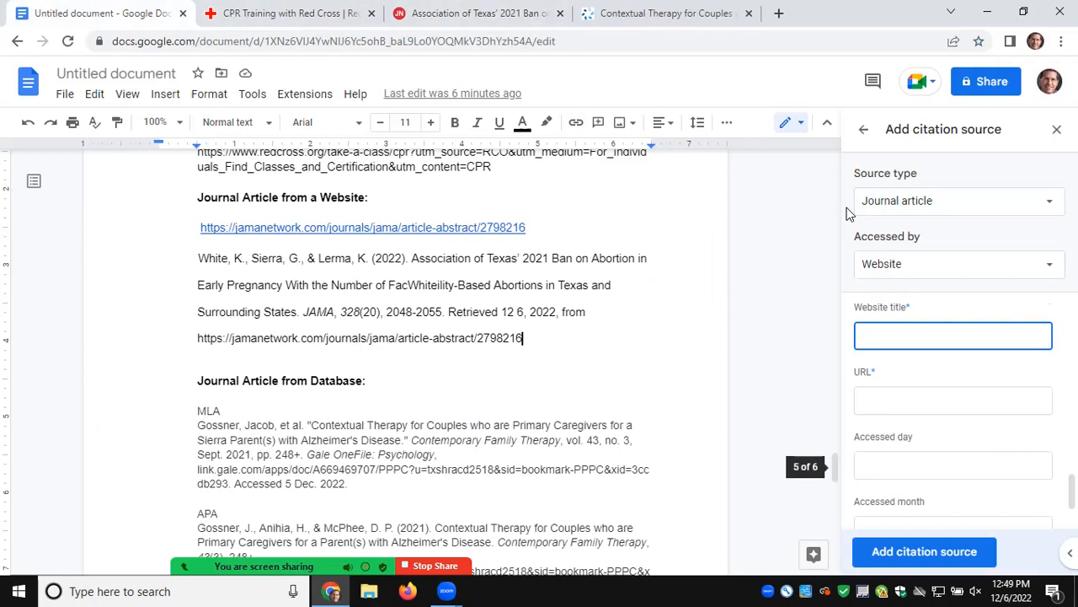
type("JMA")
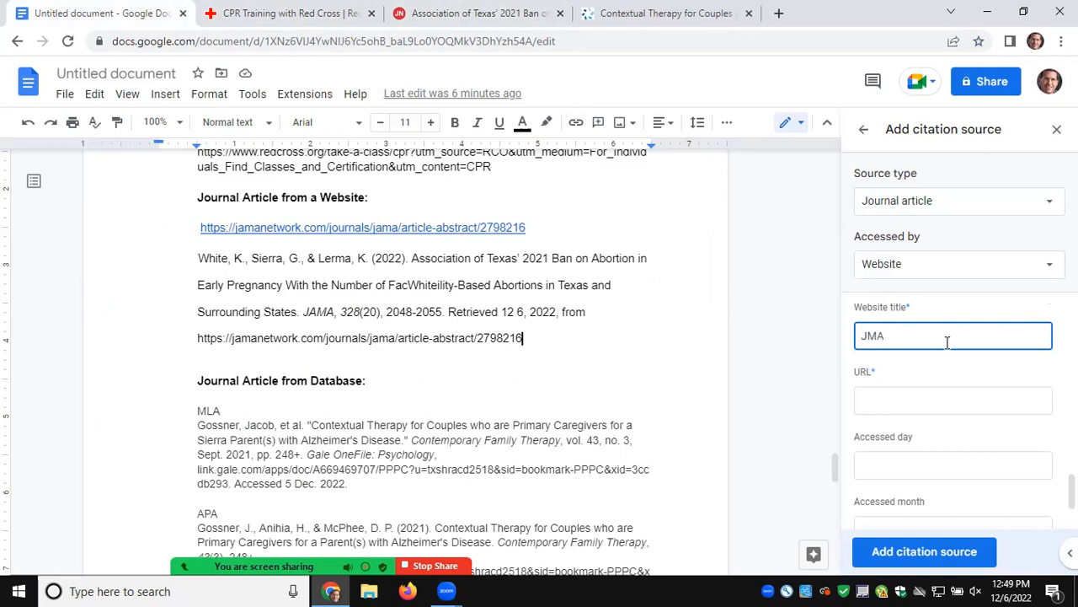
key("BackSpace")
key("BackSpace")
type("AMA")
Copy the JAMA article page's web address, jamanetwork.com/journals/jama/article-abstract/2798216, into the source's URL.
left_click(903, 409)
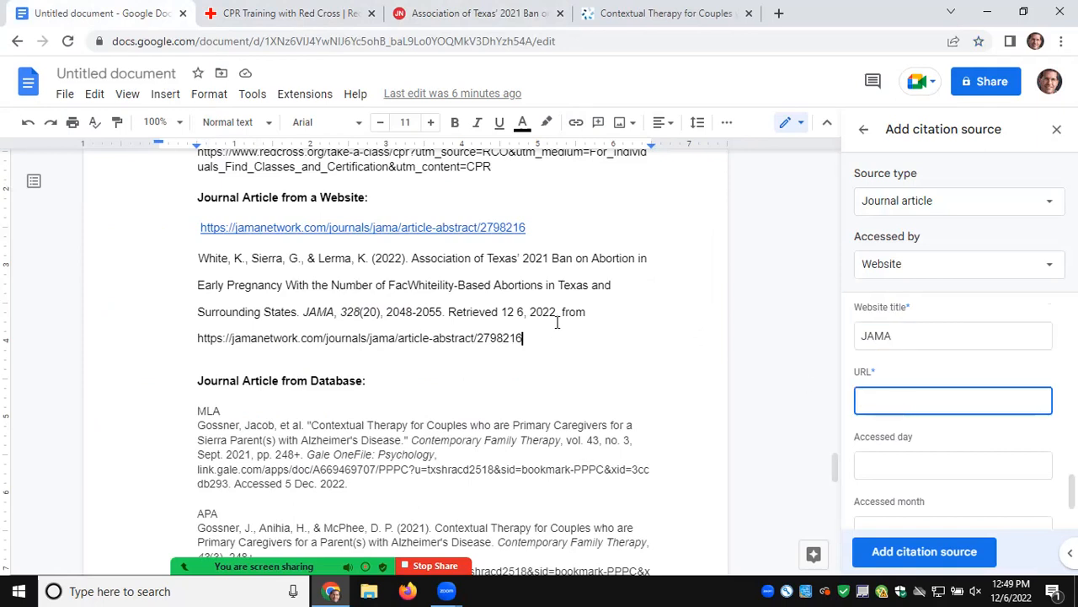
left_click_drag(522, 338, 197, 345)
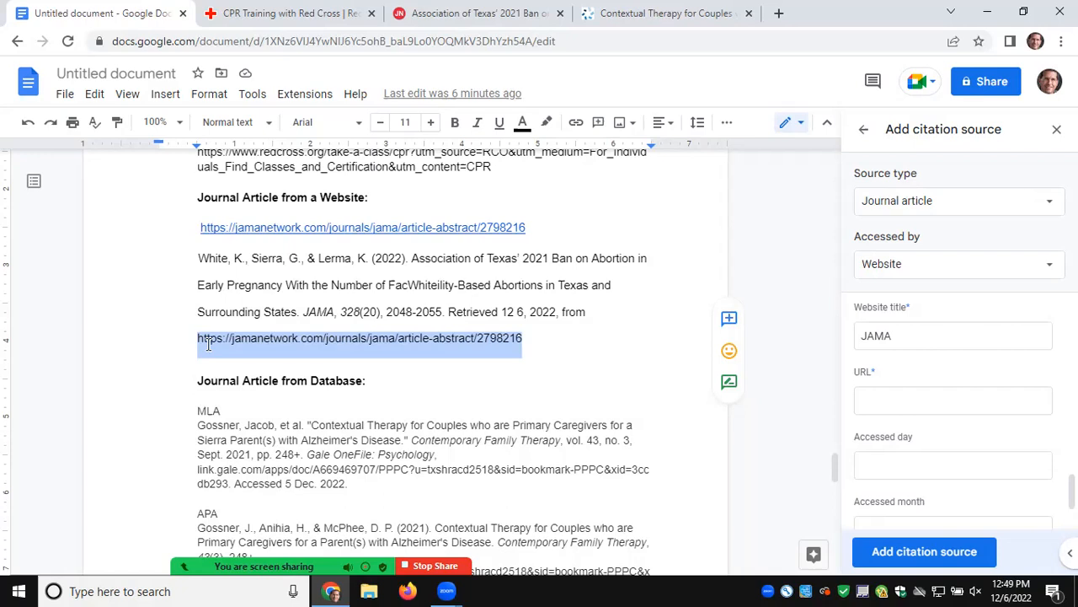
left_click(430, 20)
left_click_drag(399, 40, 109, 58)
right_click(152, 41)
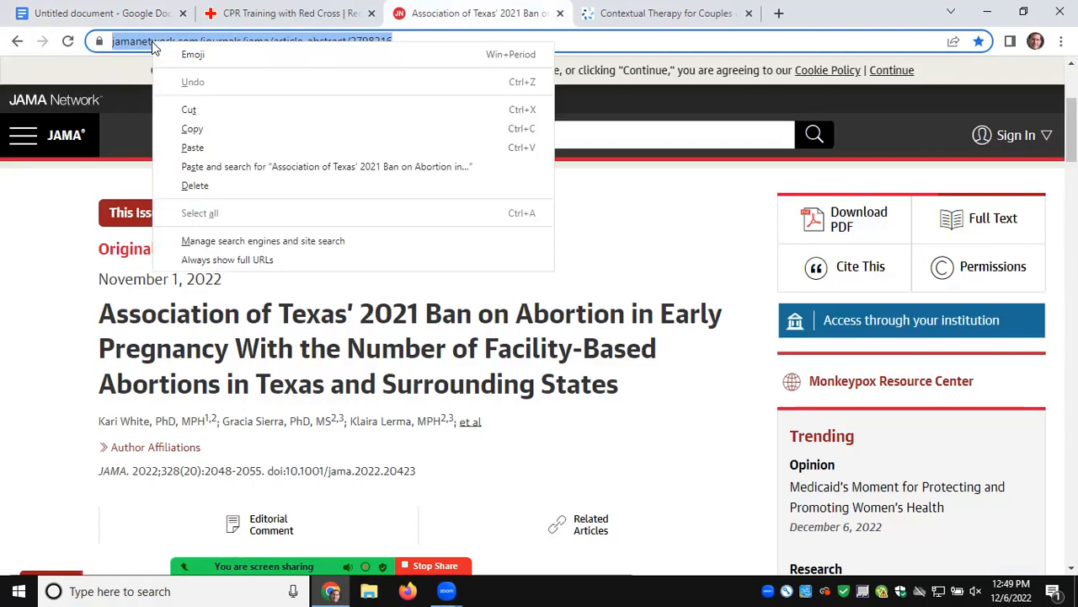
left_click(216, 137)
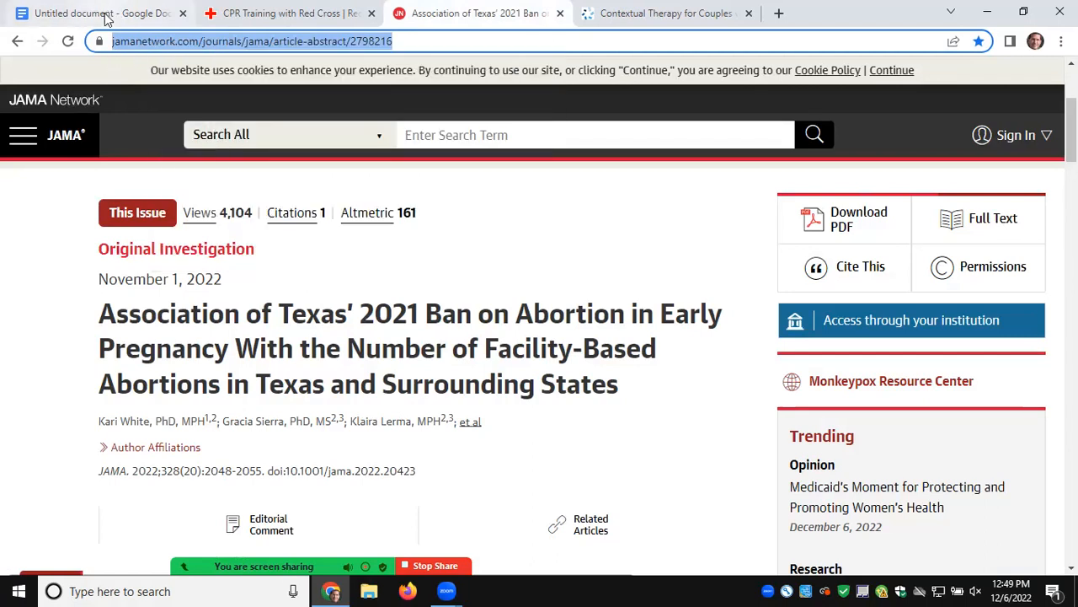
left_click(107, 14)
left_click(888, 402)
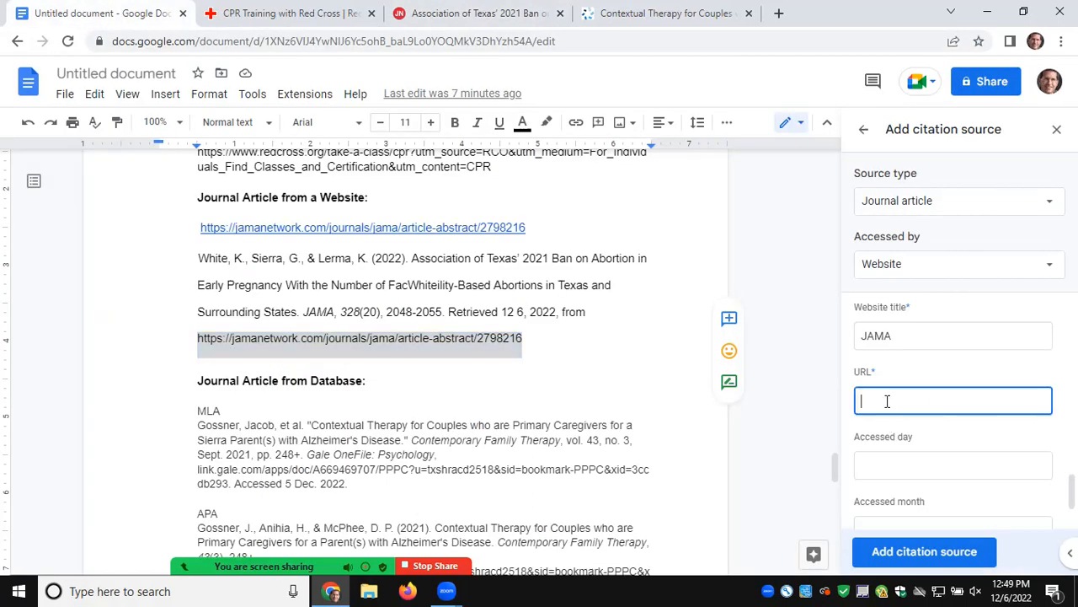
right_click(886, 401)
left_click(932, 280)
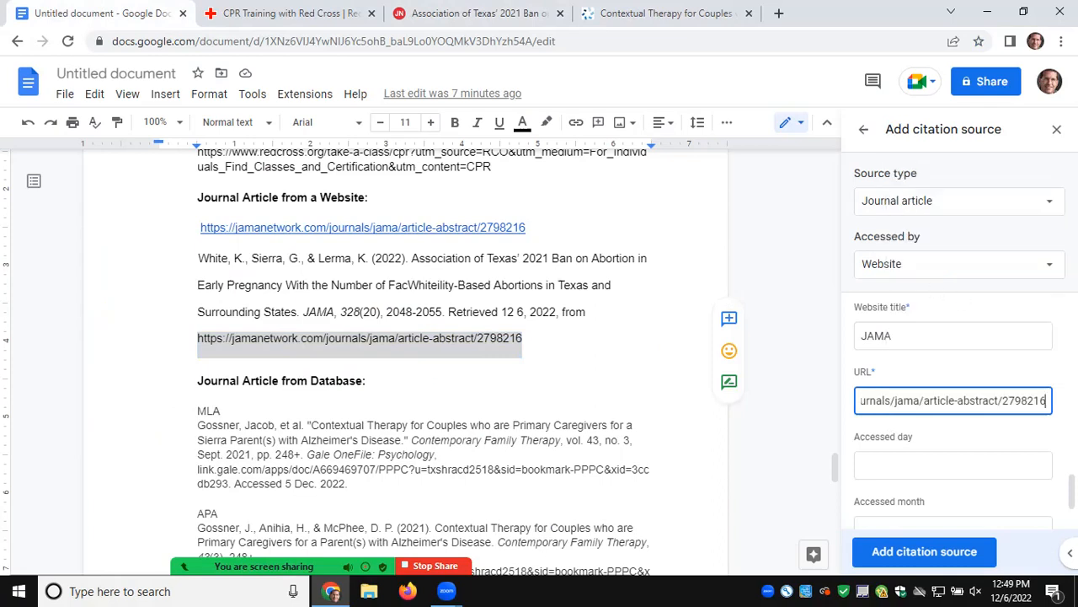
Set the JAMA source's accessed date to day 6, month 12, year 2022.
scroll(969, 407, "down", 2)
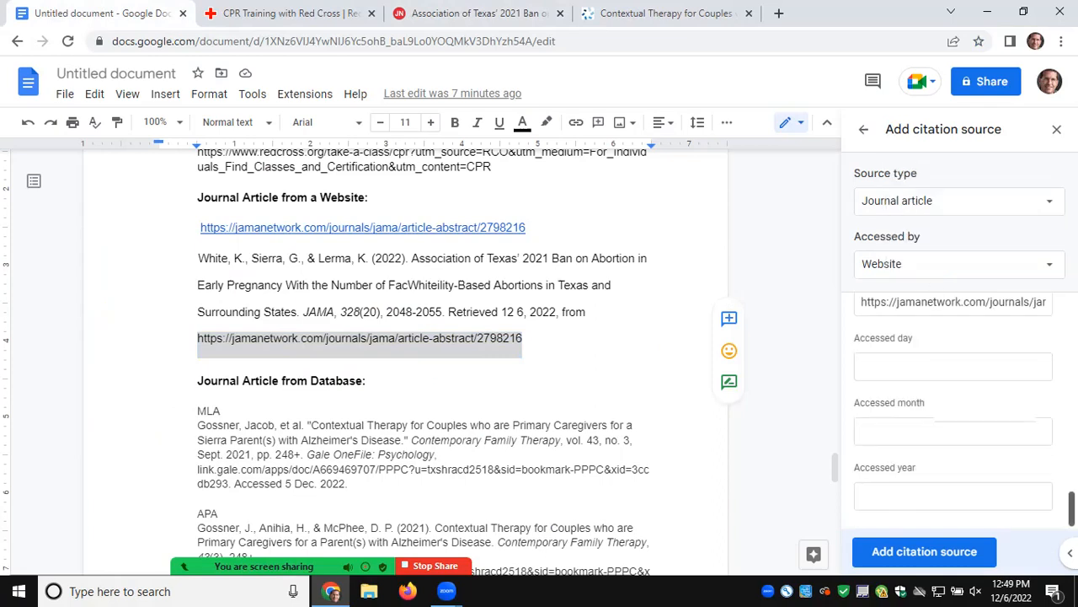
left_click(935, 369)
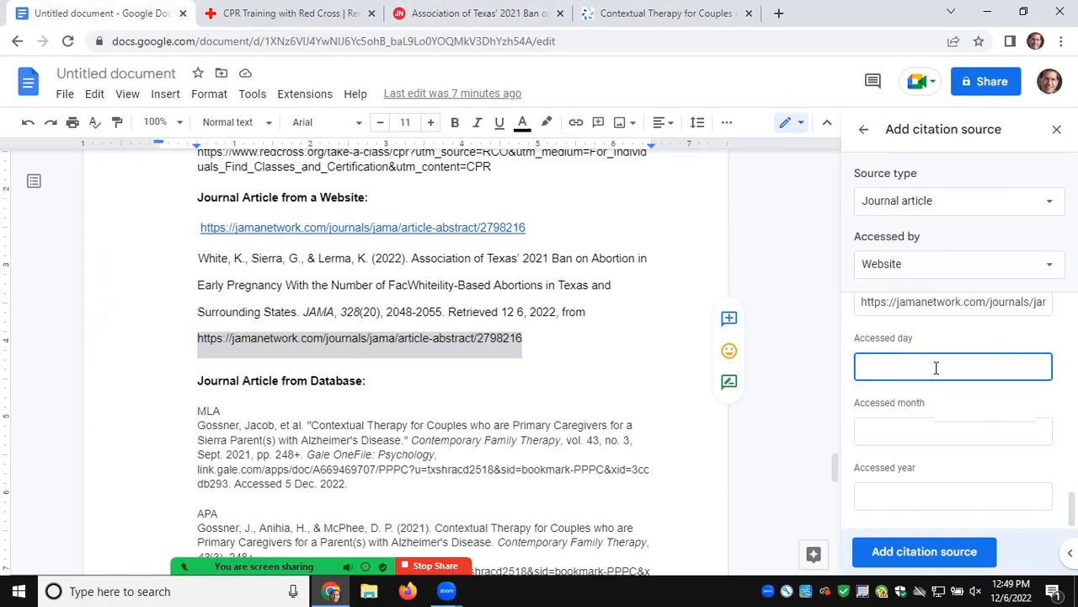
type("6")
left_click(906, 428)
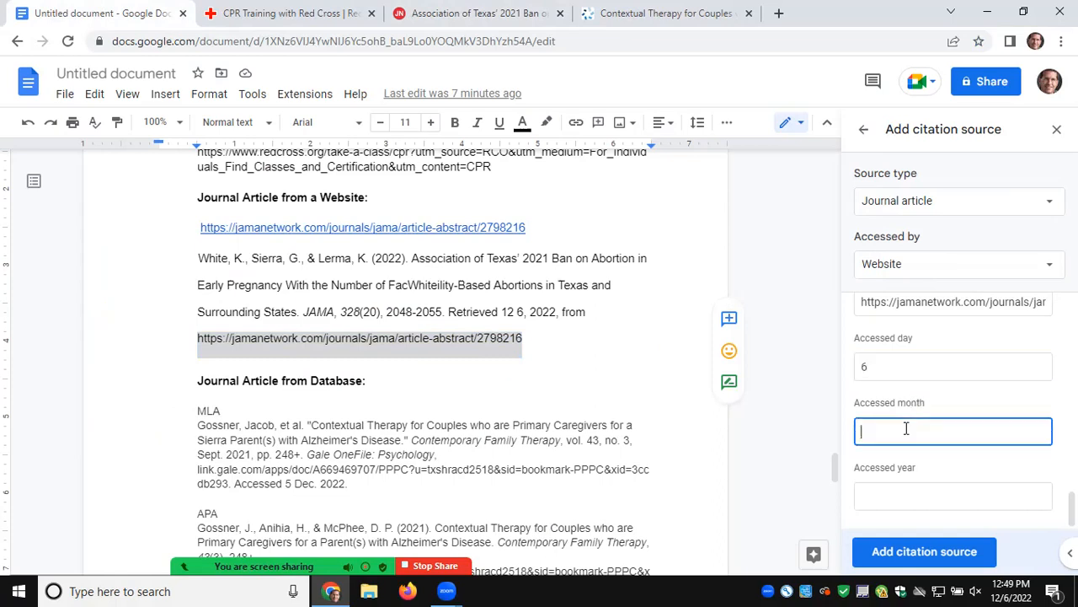
type("12")
left_click(905, 491)
type("2022")
left_click_drag(1072, 509, 1072, 509)
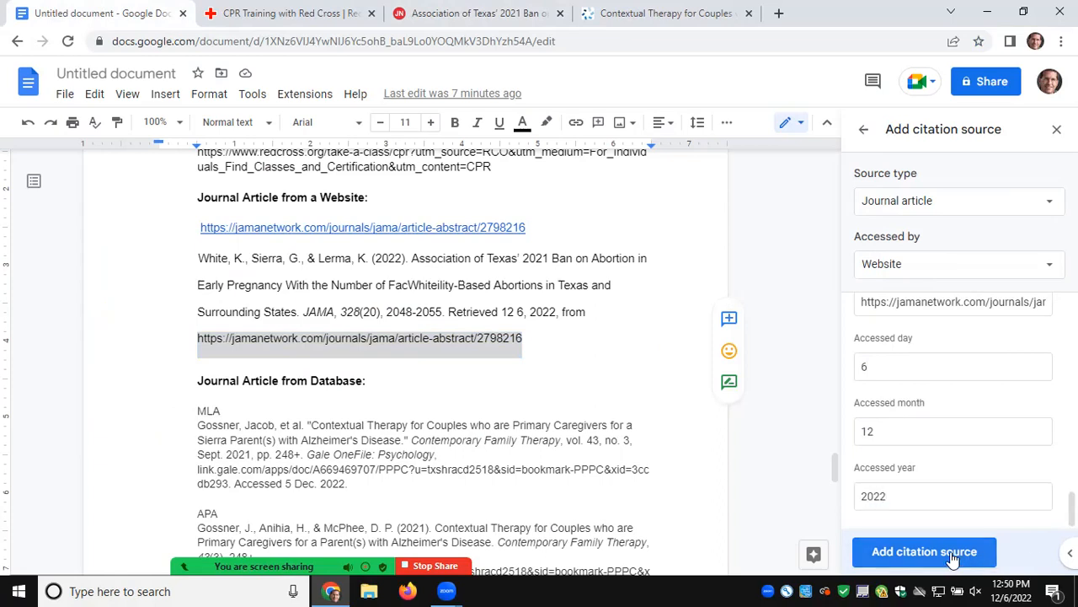
Review the JAMA source's volume, titles and author entries, and add it to the document's citation list.
left_click_drag(1071, 509, 1071, 417)
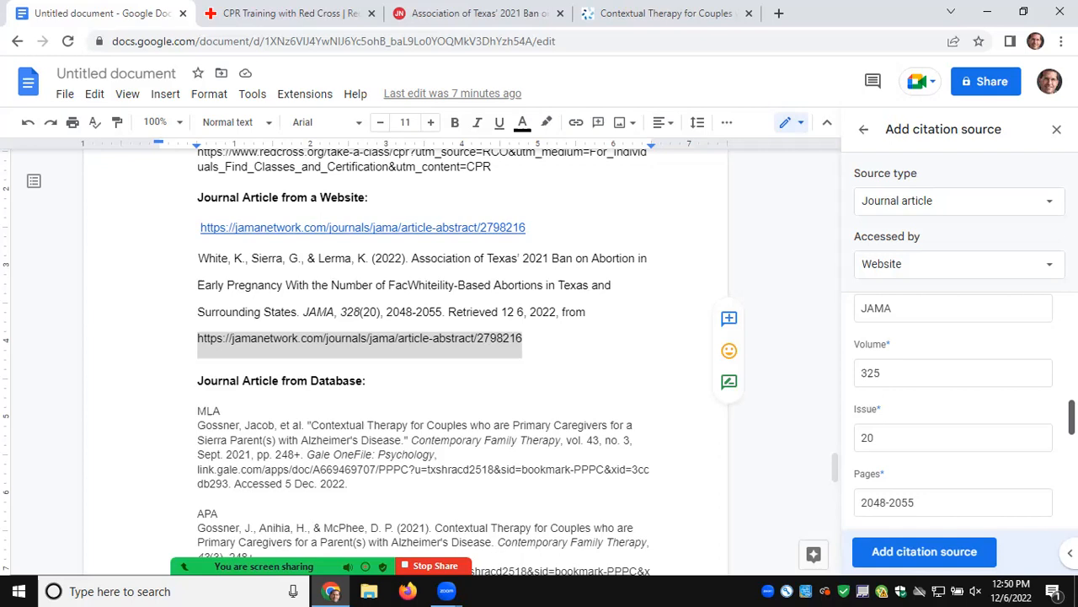
scroll(954, 405, "up", 1)
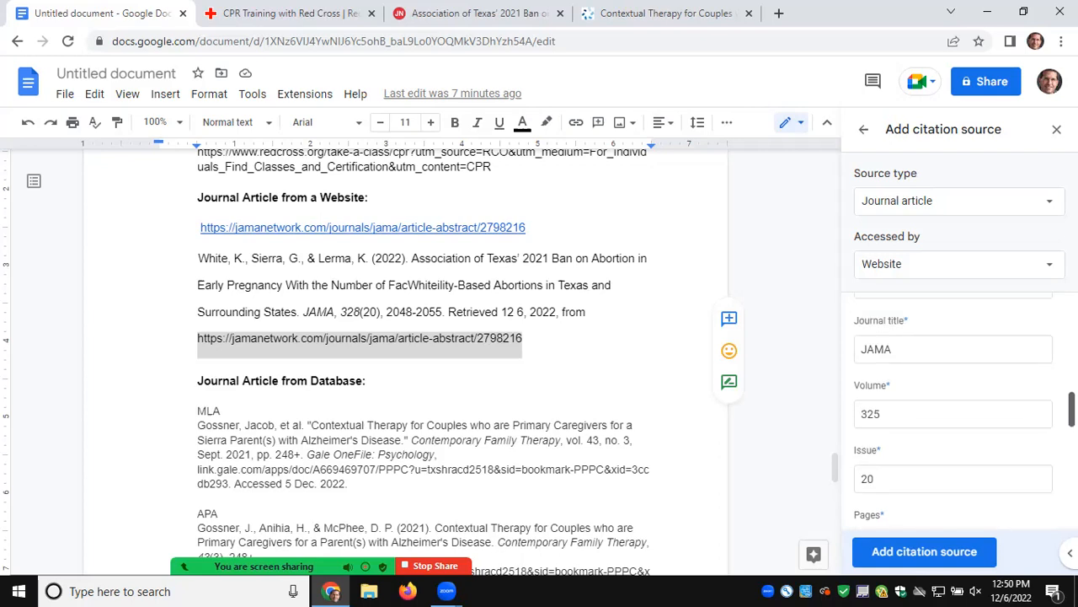
scroll(954, 411, "up", 5)
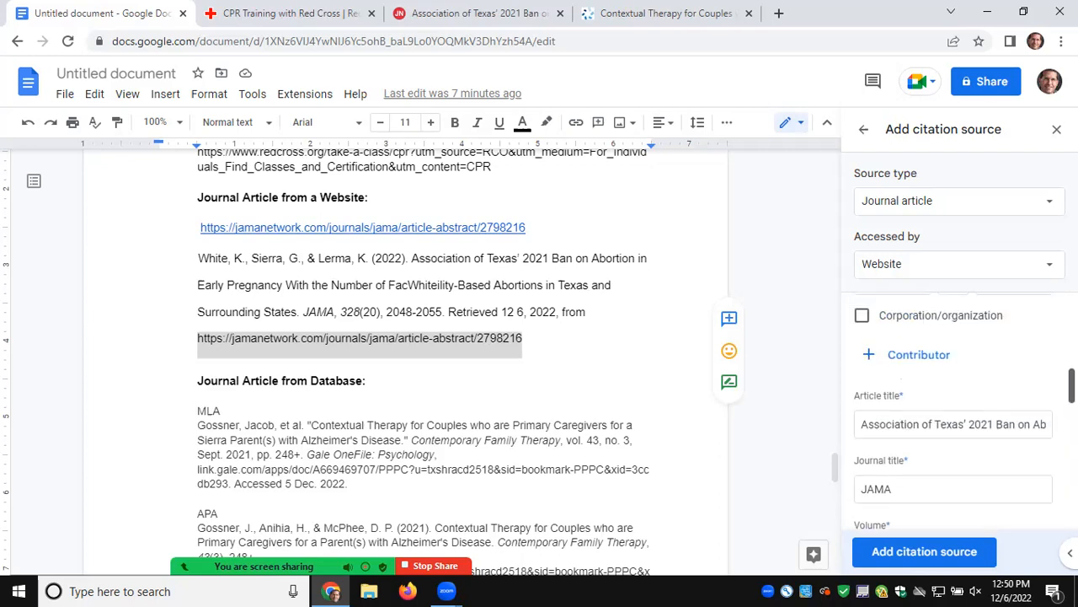
scroll(954, 411, "up", 5)
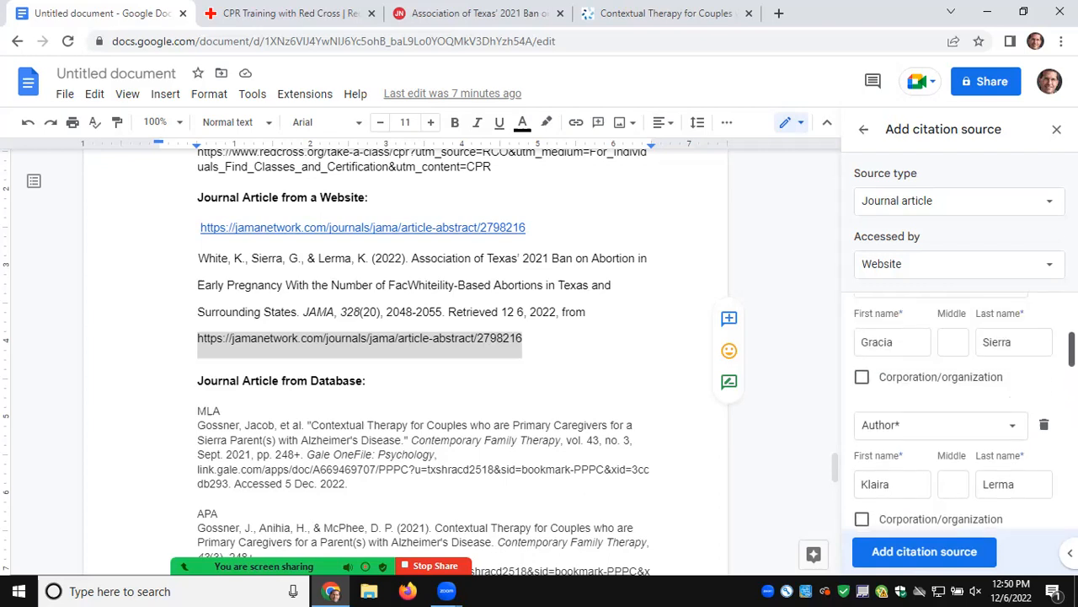
scroll(954, 412, "up", 4)
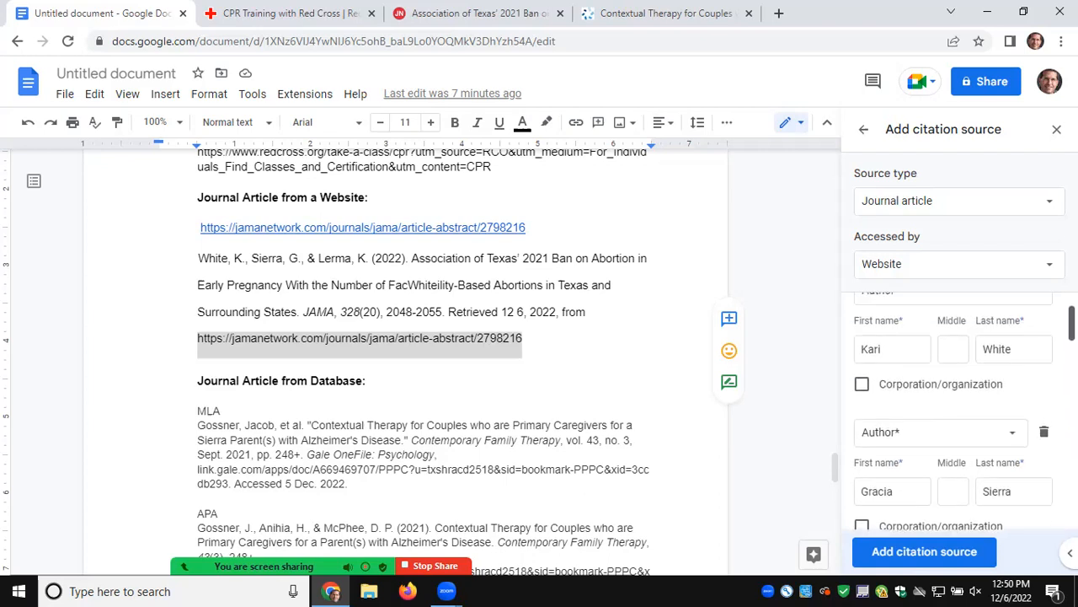
left_click(926, 561)
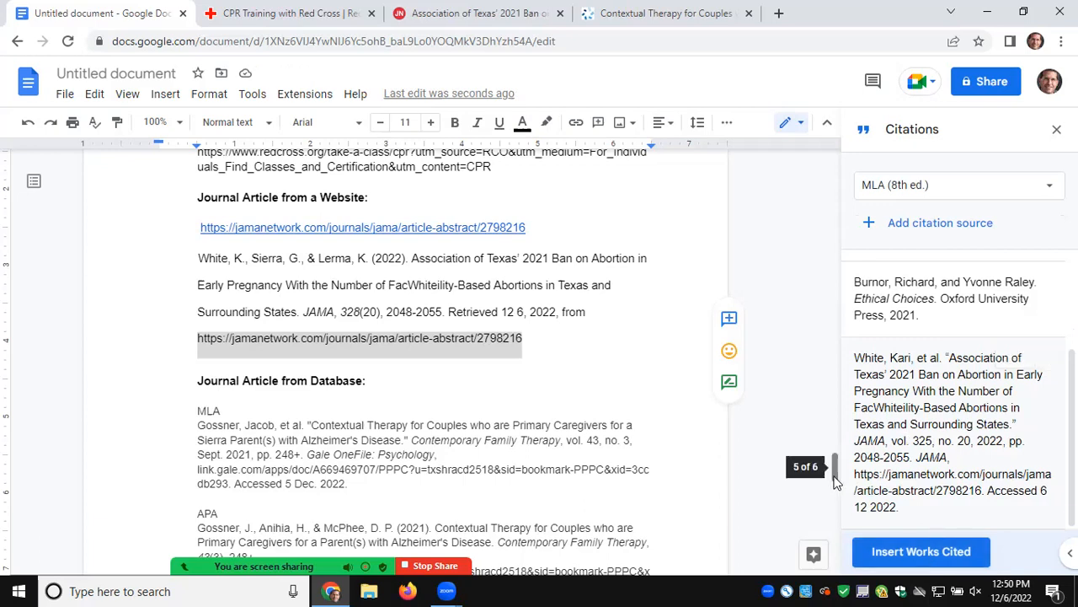
Start a new citation source for the database article, with type Journal article accessed by Online database.
left_click_drag(834, 472, 836, 492)
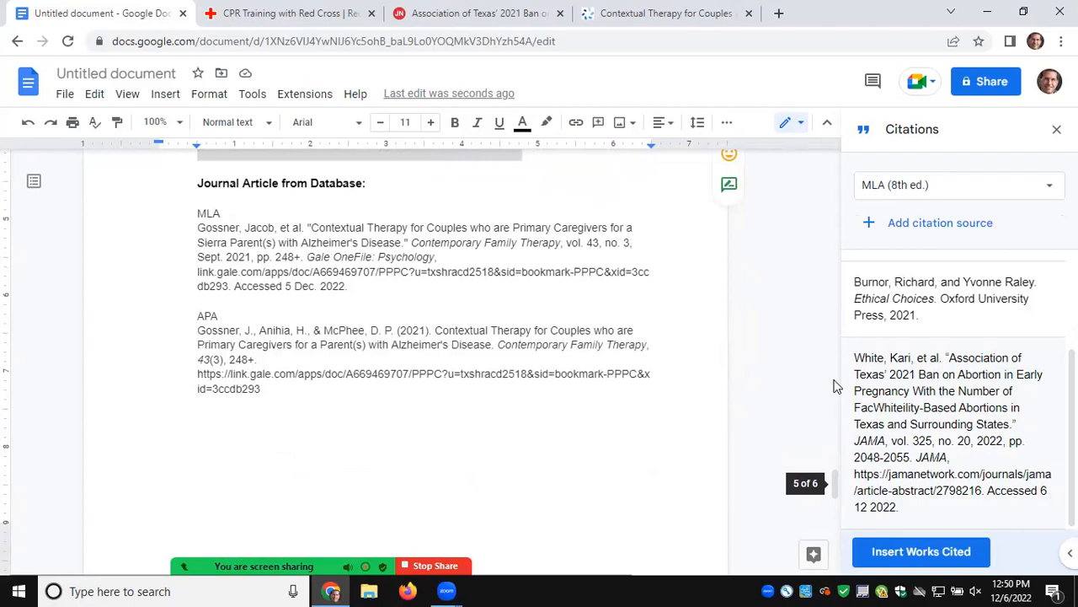
left_click(941, 232)
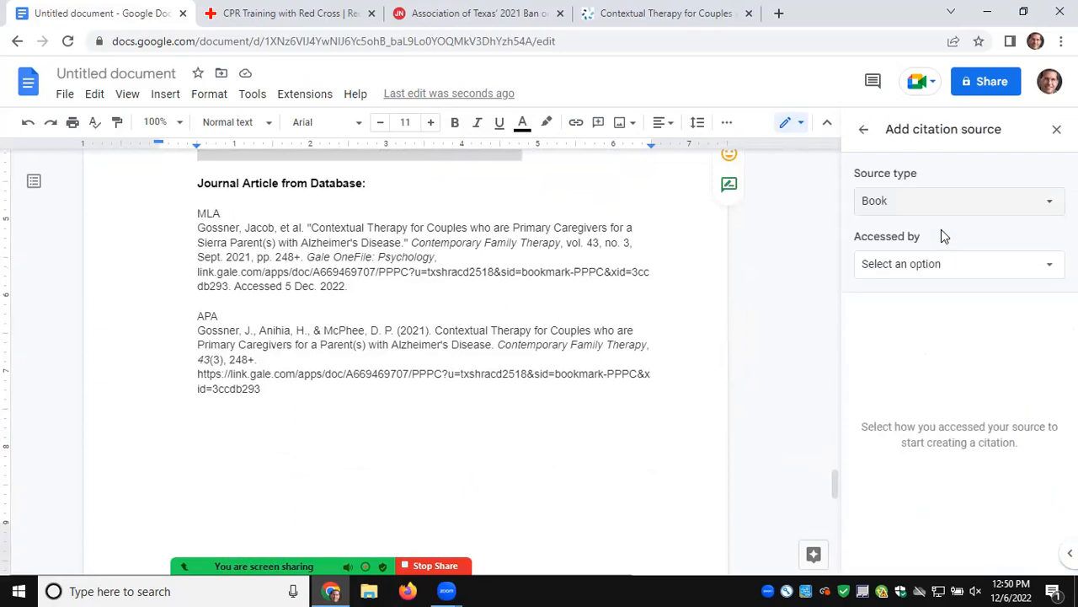
left_click(1012, 201)
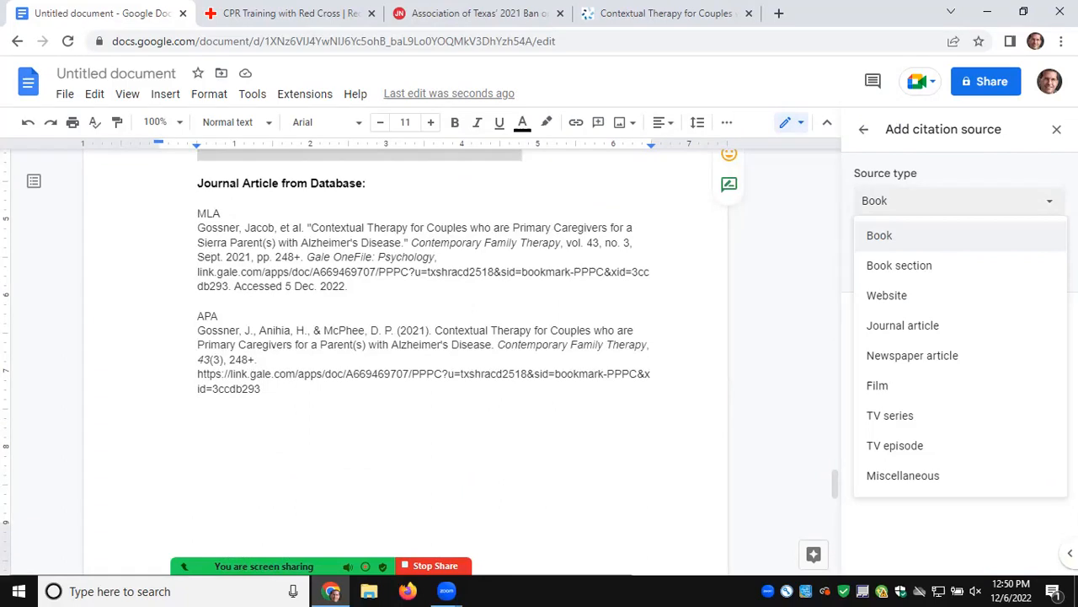
left_click(987, 325)
left_click(1038, 270)
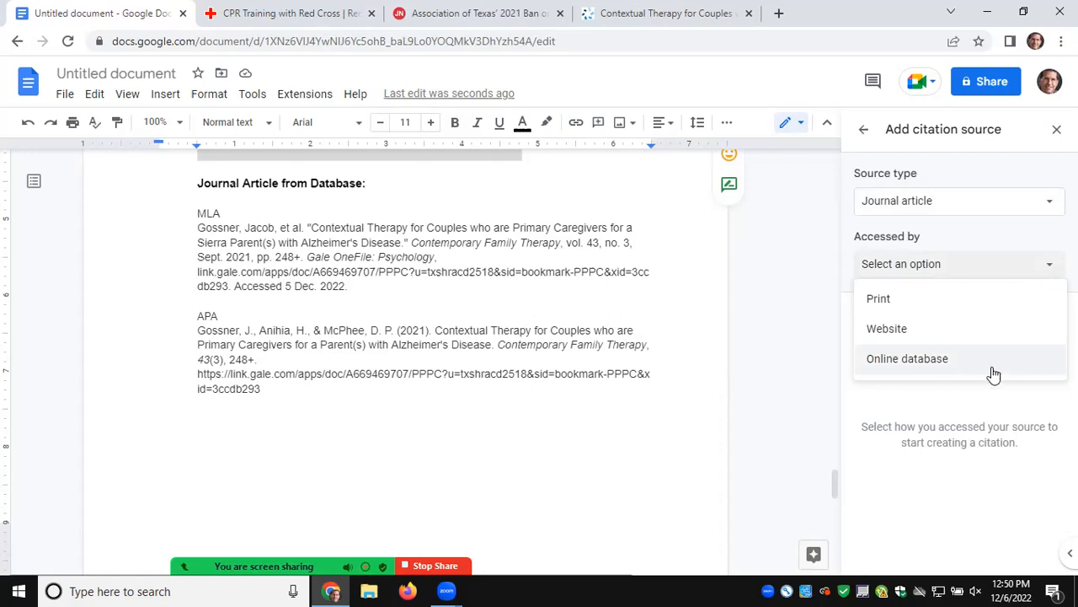
left_click(924, 360)
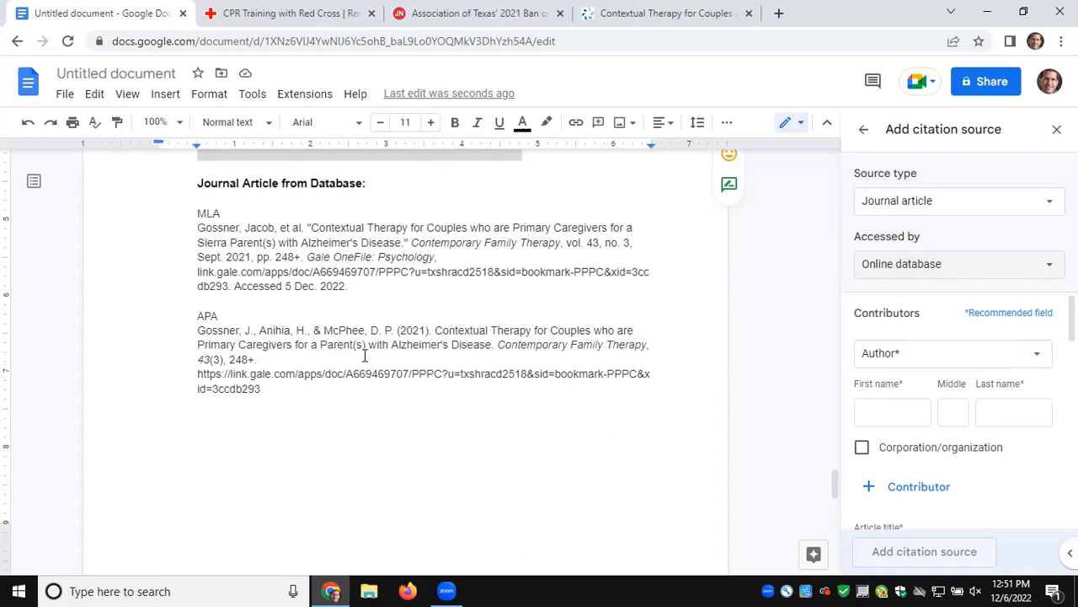
Switch to the Gale OneFile page of the Contextual Therapy for Couples article and continue the session.
left_click(605, 26)
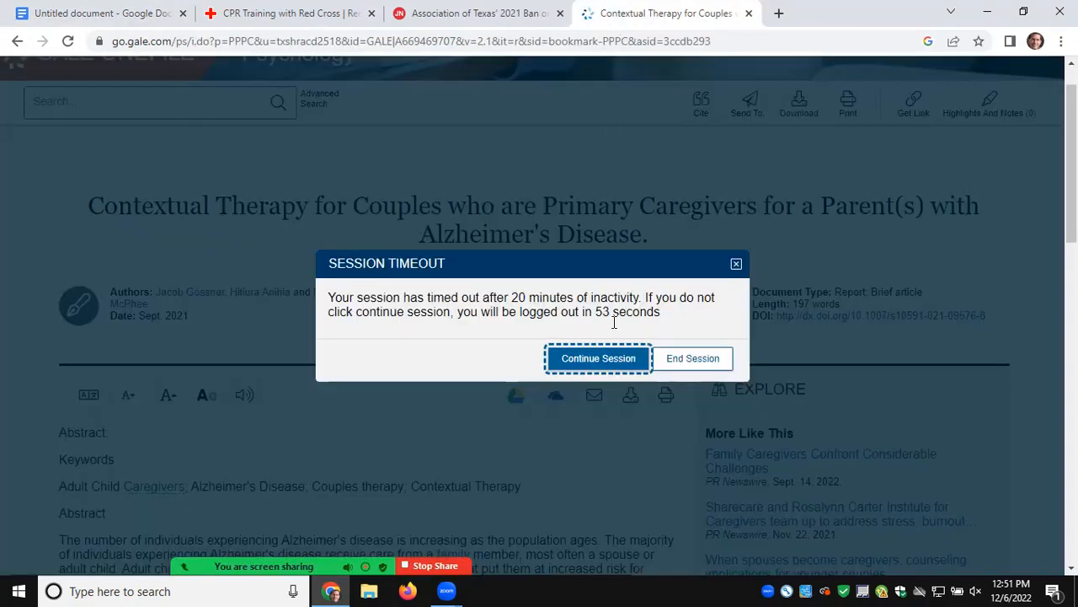
left_click(603, 365)
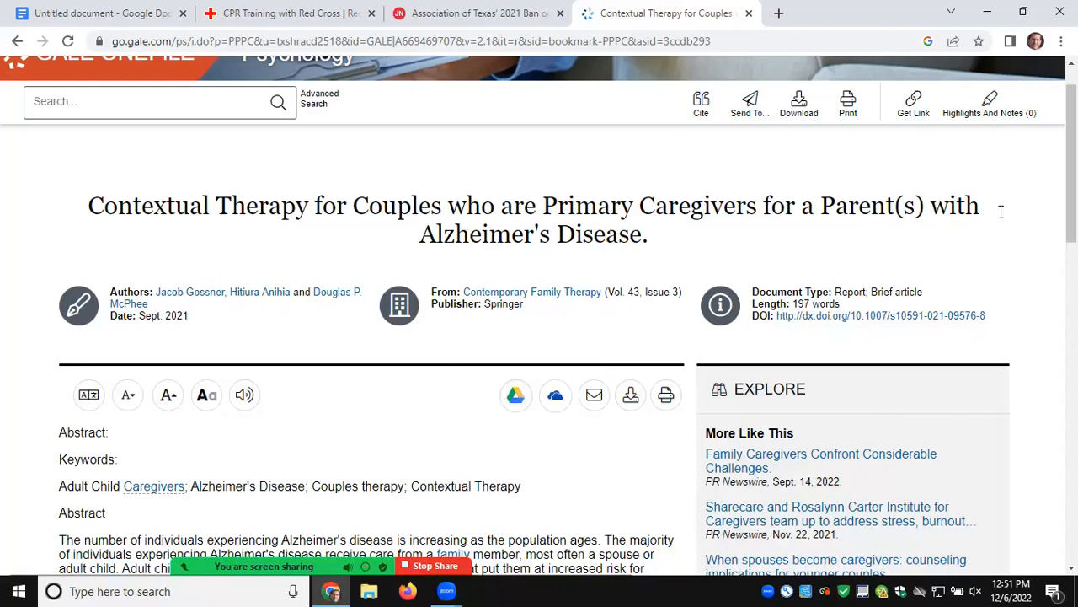
scroll(526, 231, "up", 1)
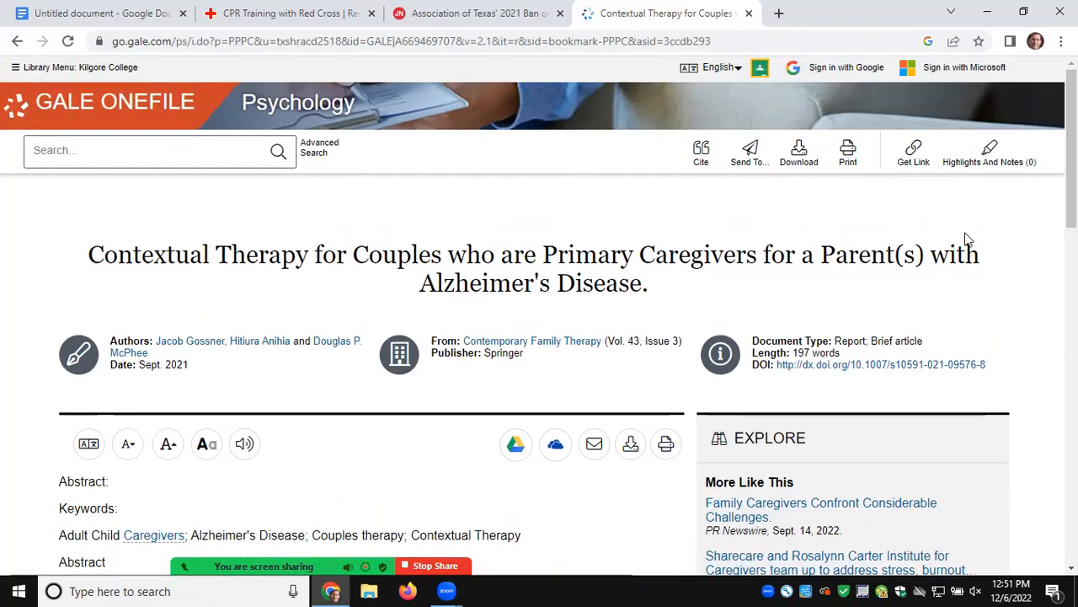
Compare Gale's ready-made MLA, APA, Chicago and Harvard citations for the article, and return to the document.
left_click(700, 160)
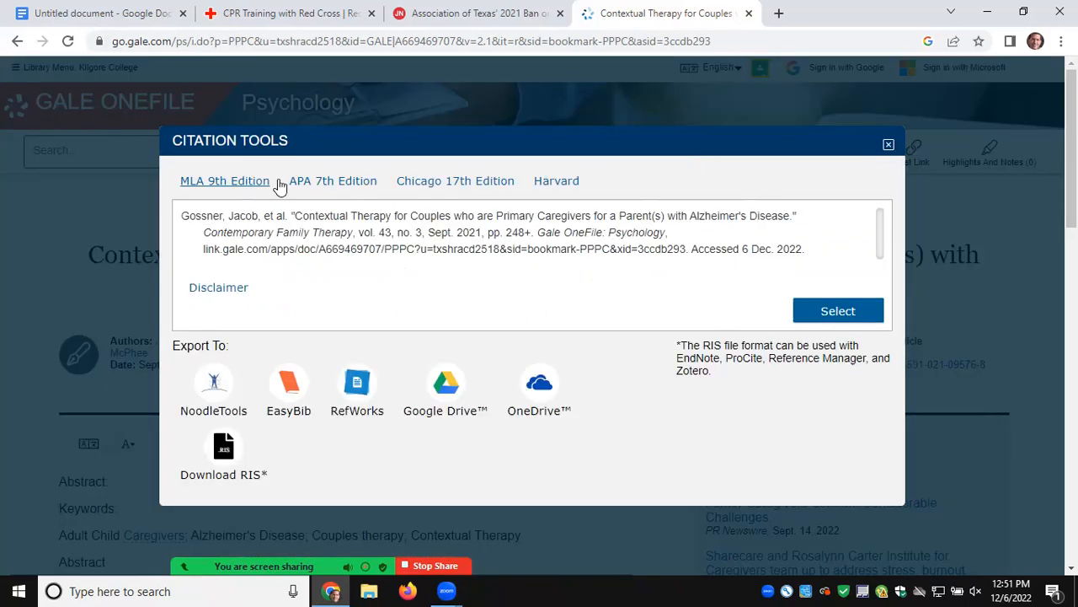
left_click(309, 190)
left_click(443, 188)
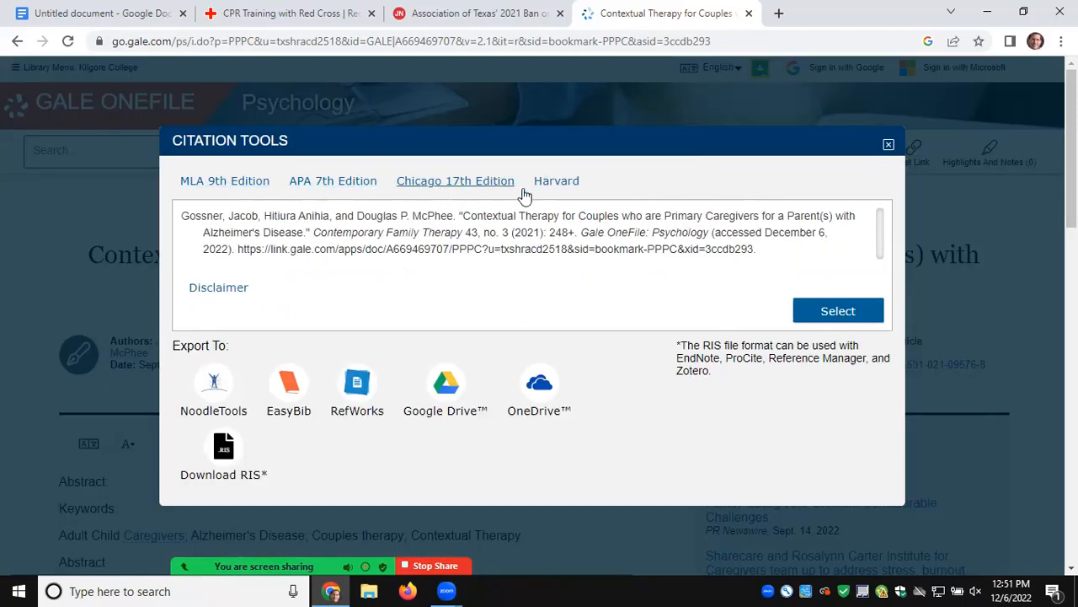
left_click(531, 188)
left_click(465, 186)
left_click(321, 183)
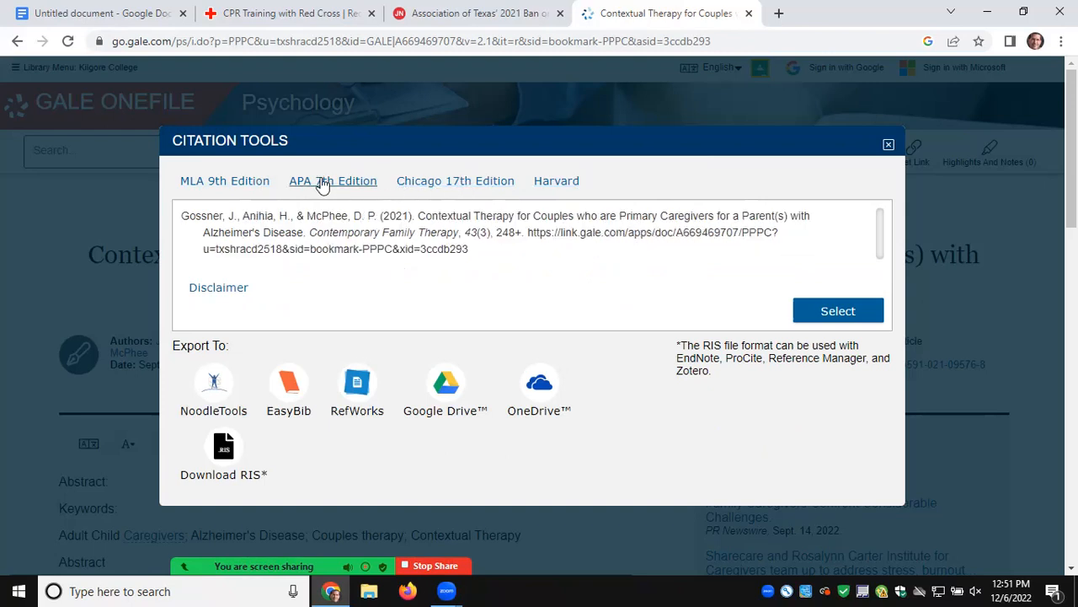
left_click(228, 194)
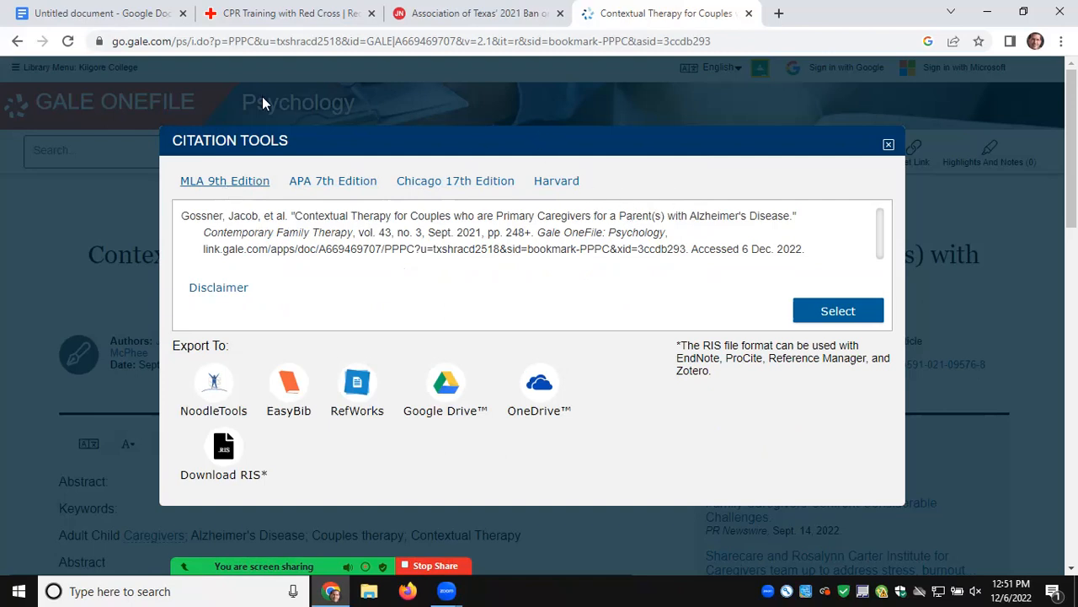
left_click(83, 10)
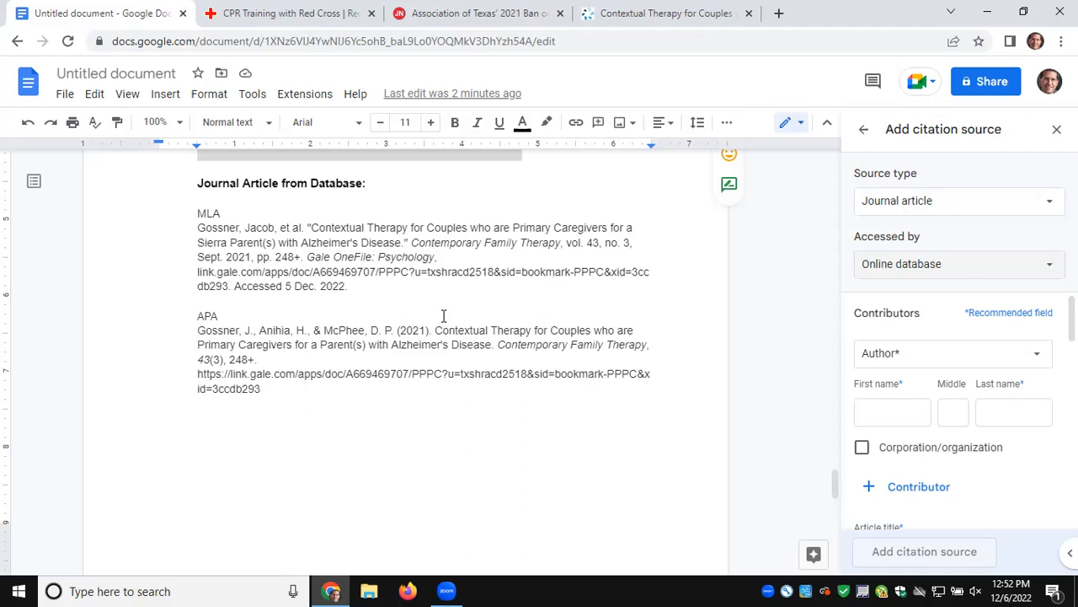
Enter the first author's first and last name in the new journal article source.
scroll(960, 405, "down", 2)
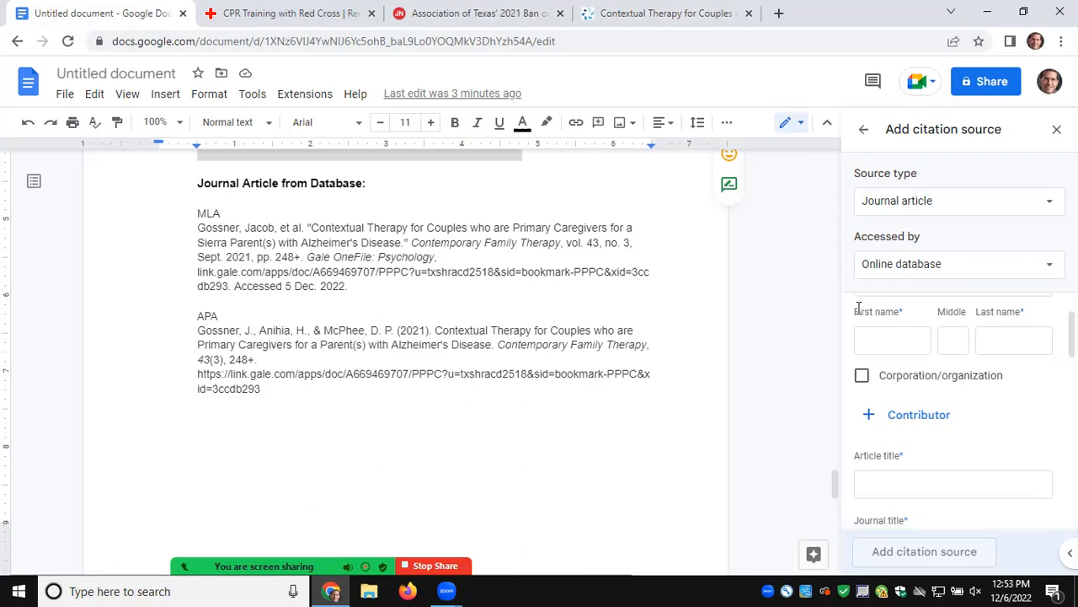
left_click(879, 337)
type("Jacob")
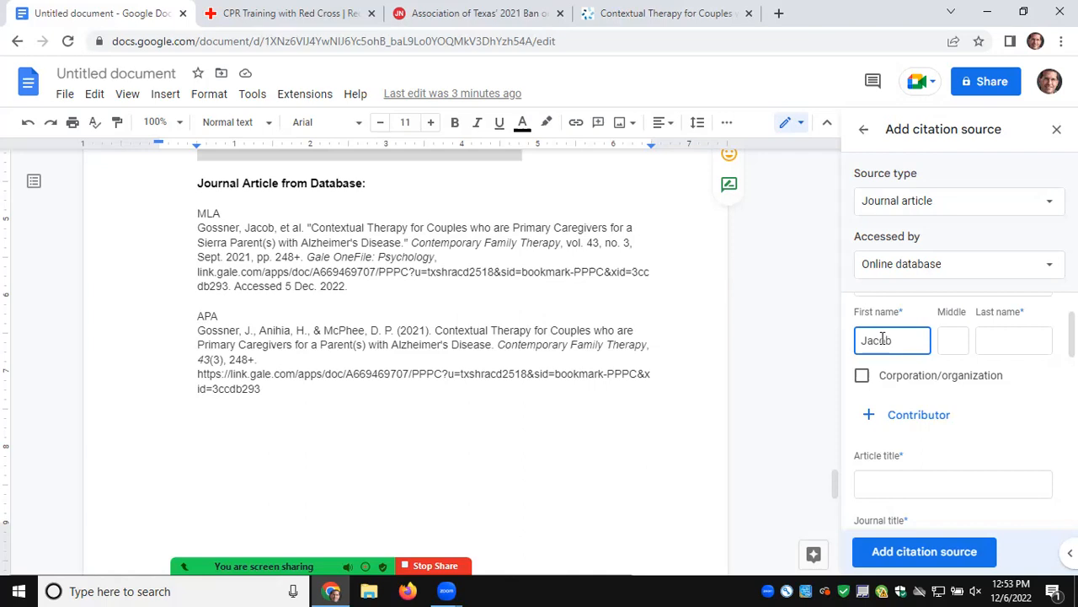
left_click(998, 339)
type("Gossner")
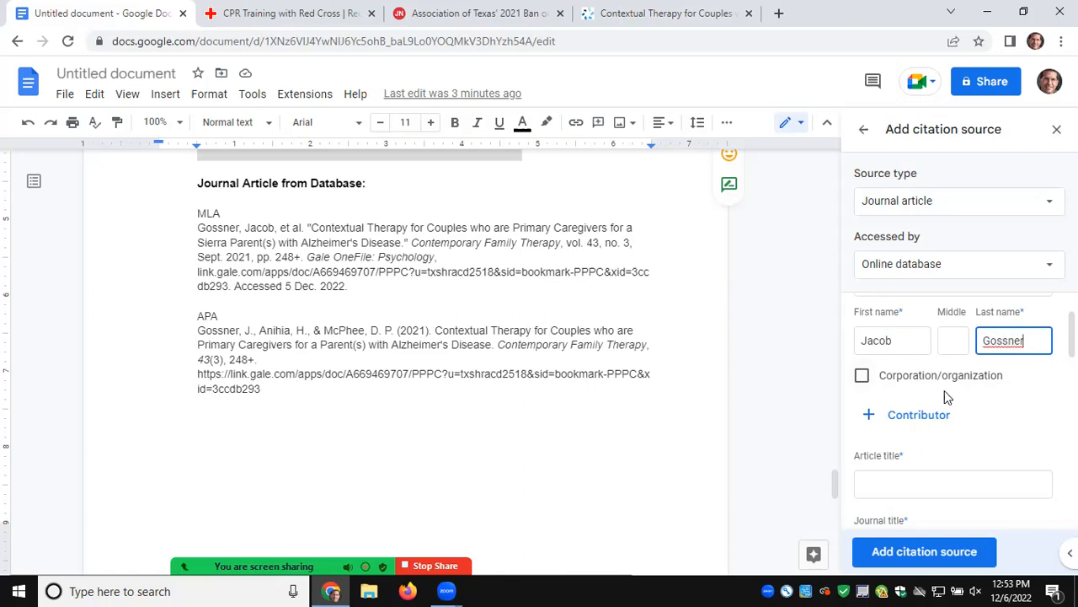
Add a second author to the source, entering the first and last name as listed on the Gale article page.
left_click(931, 422)
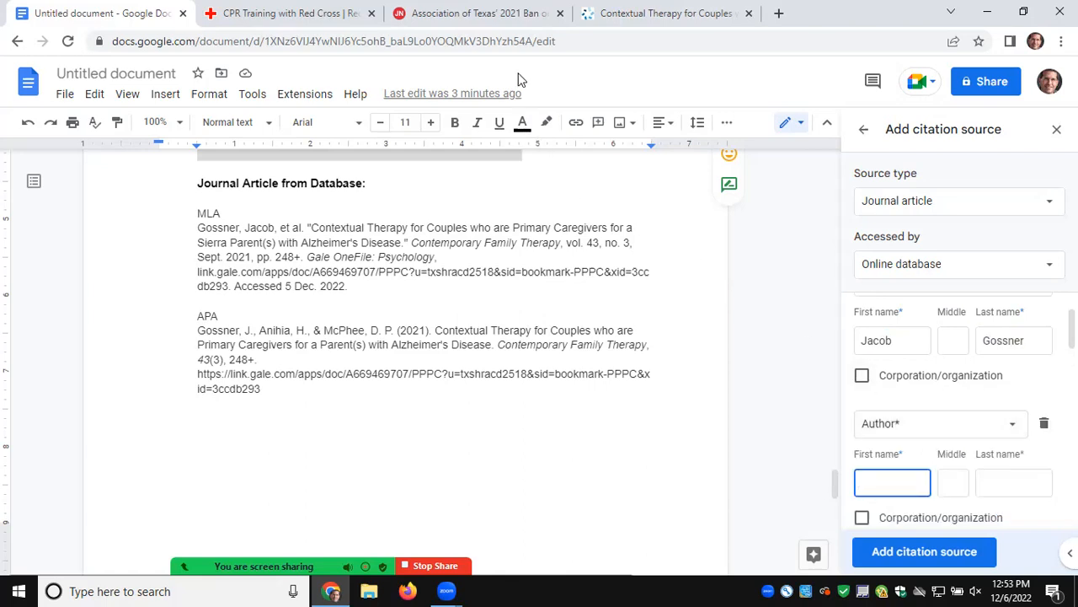
left_click(645, 14)
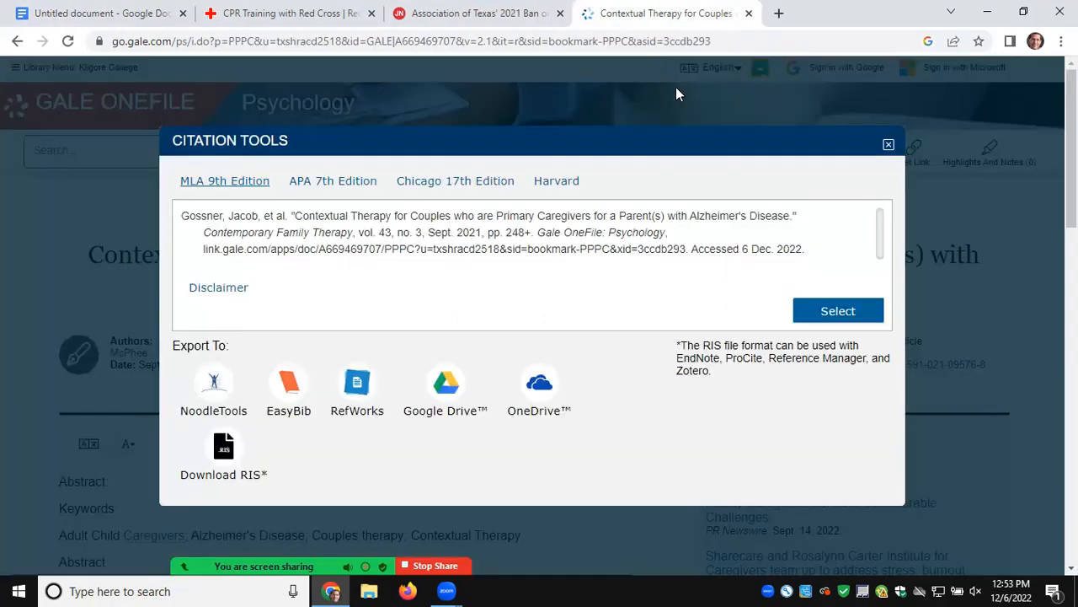
left_click(888, 146)
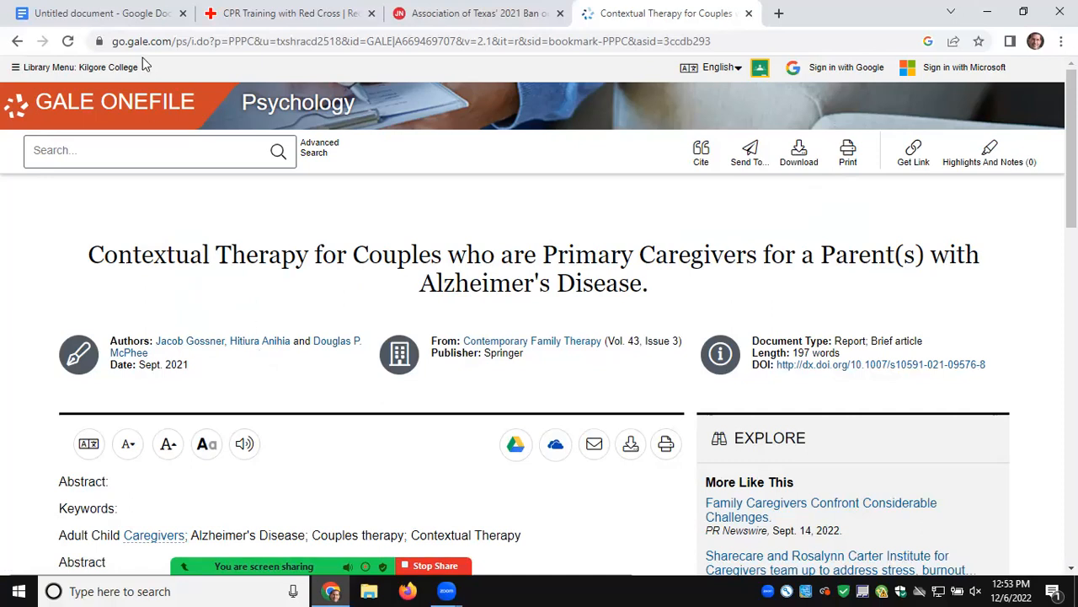
left_click(107, 13)
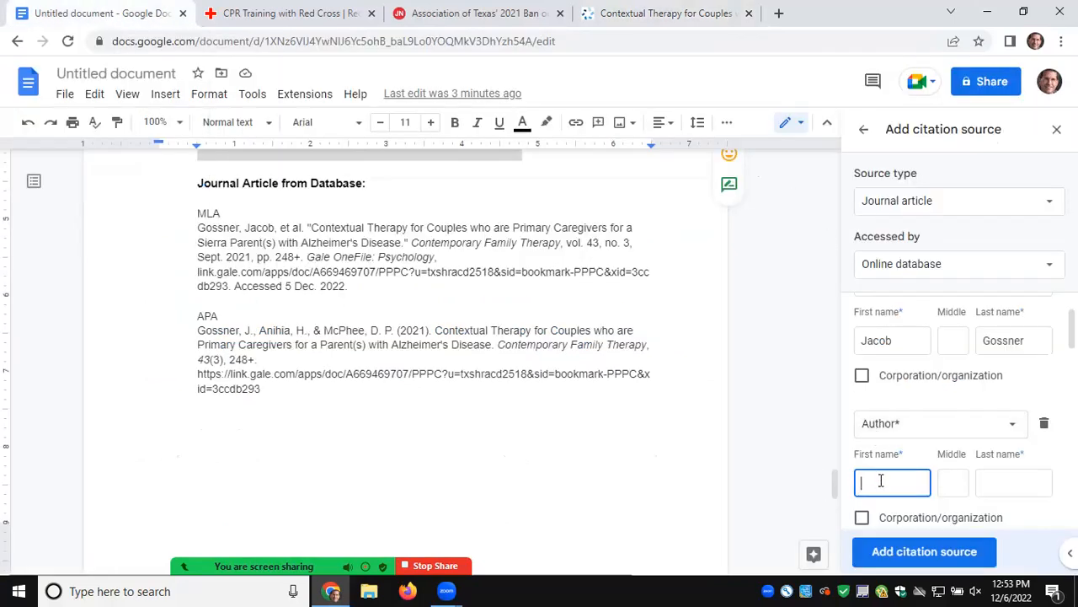
type("Hillary")
left_click(1003, 492)
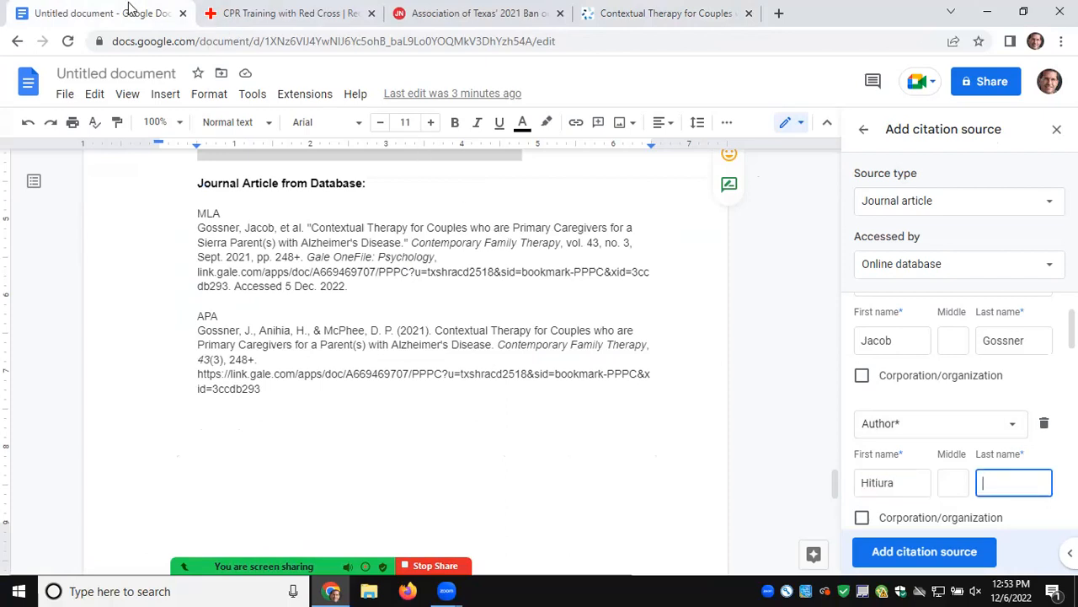
left_click(652, 15)
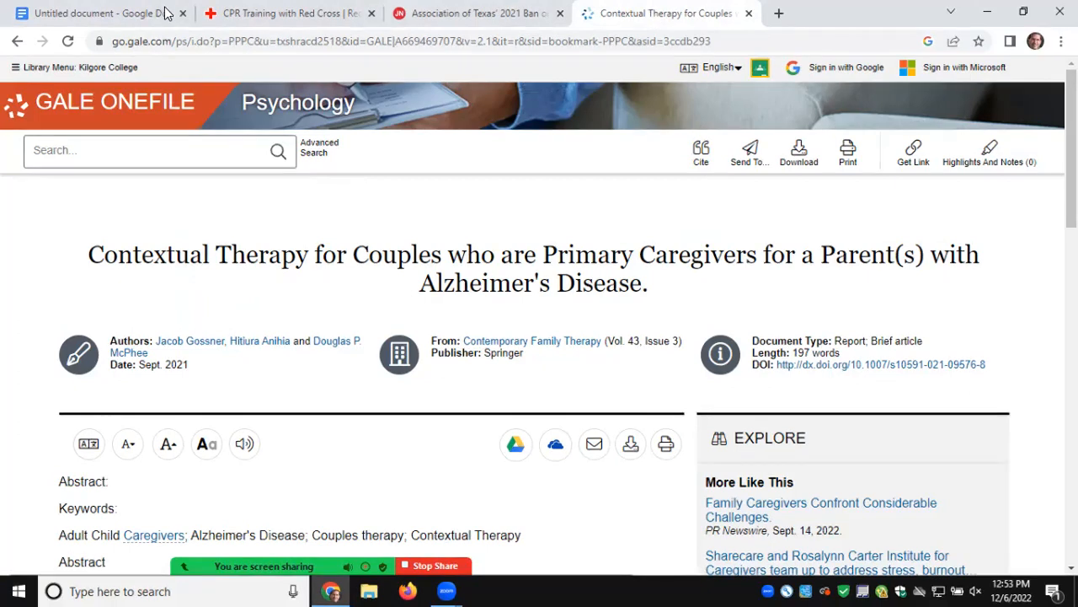
left_click(139, 13)
type("Anihia")
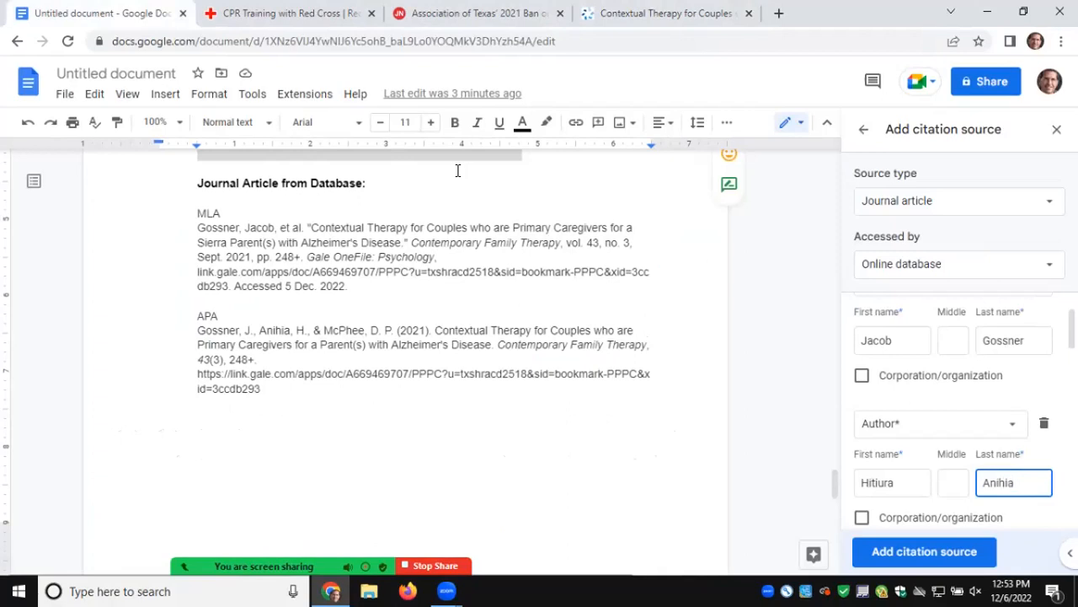
Add a third author to the source, entering the first and last name listed on the Gale article page.
left_click_drag(1072, 329, 1072, 354)
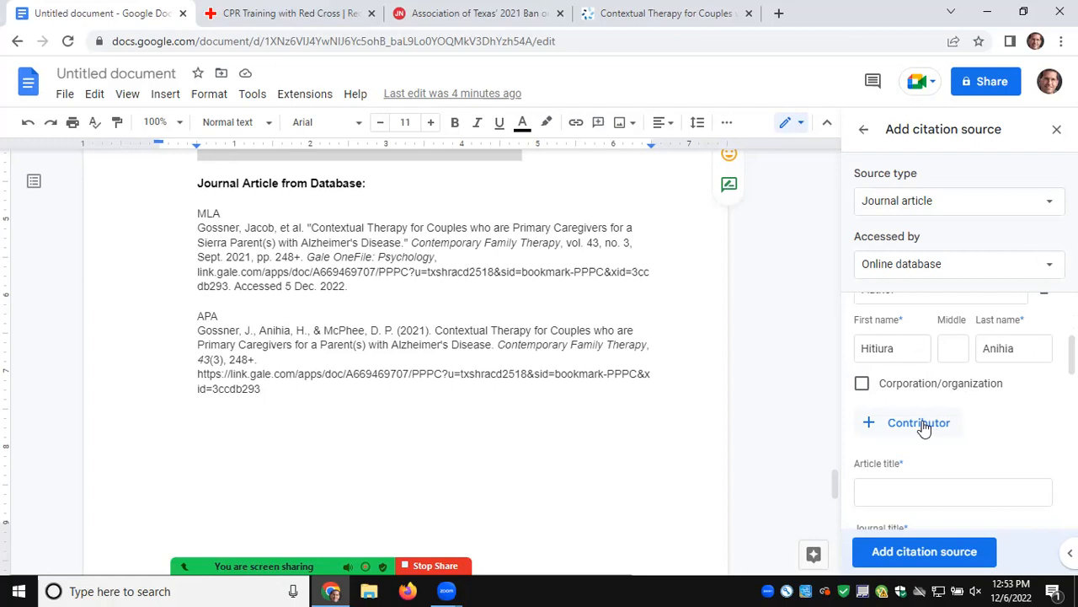
left_click(920, 424)
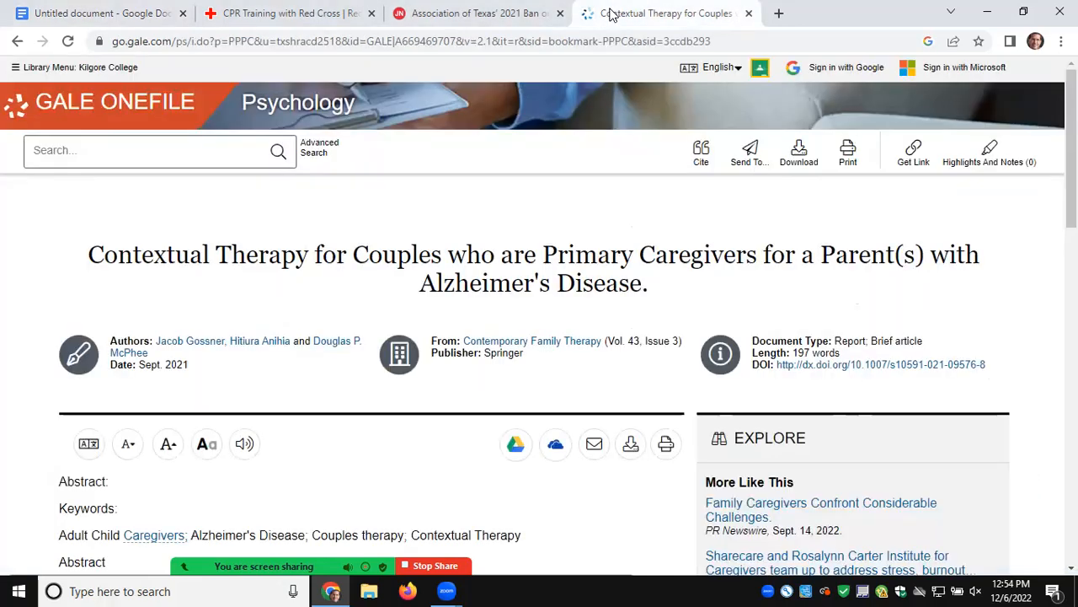
left_click(613, 15)
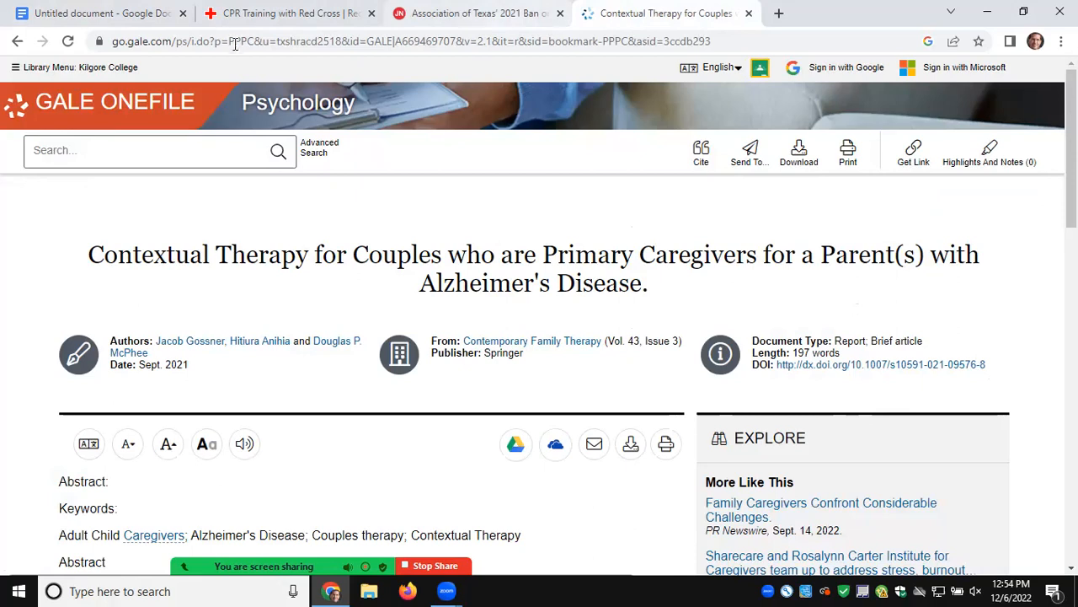
left_click(130, 13)
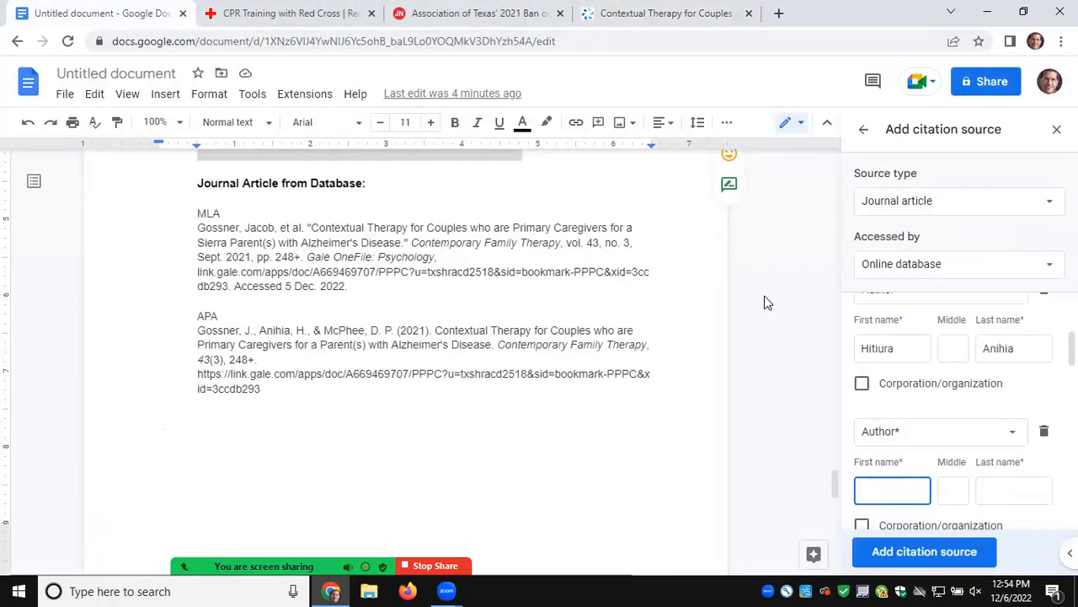
type("Douglas")
left_click(1009, 491)
type("McPhee")
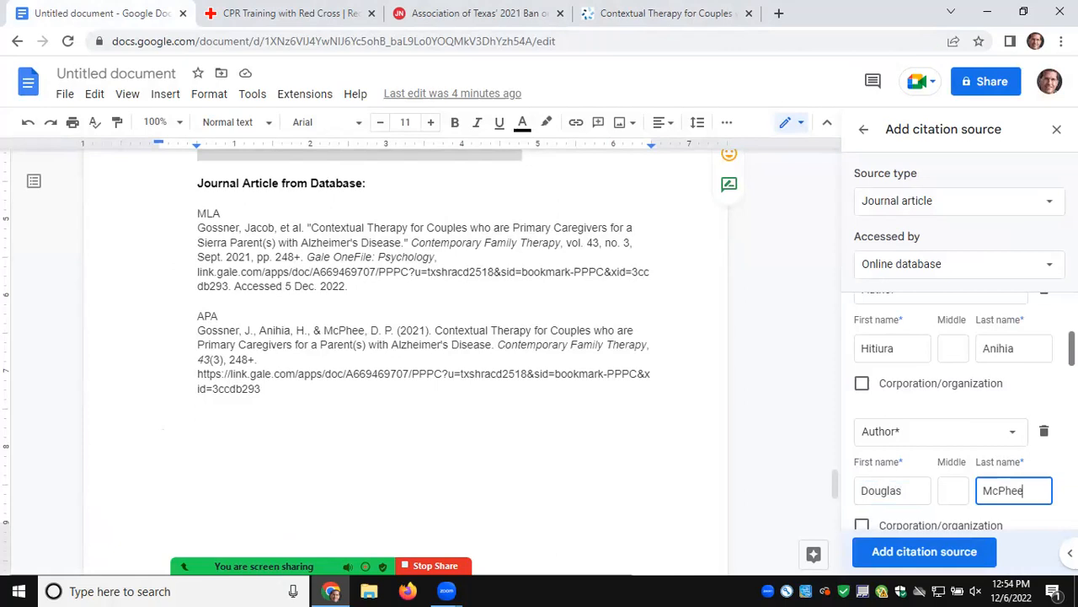
Copy "Contextual Therapy for Couples who are Primary Caregivers for a Parent(s) with Alzheimer's Disease" from the APA citation into the source's article title.
scroll(961, 413, "down", 2)
scroll(961, 413, "up", 1)
scroll(961, 413, "down", 2)
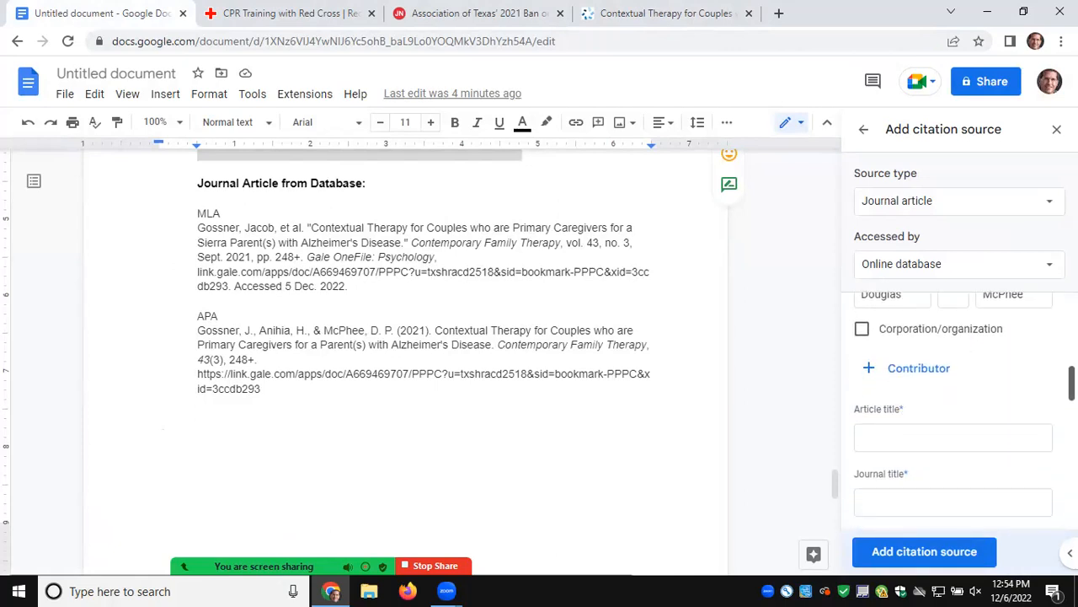
left_click(907, 434)
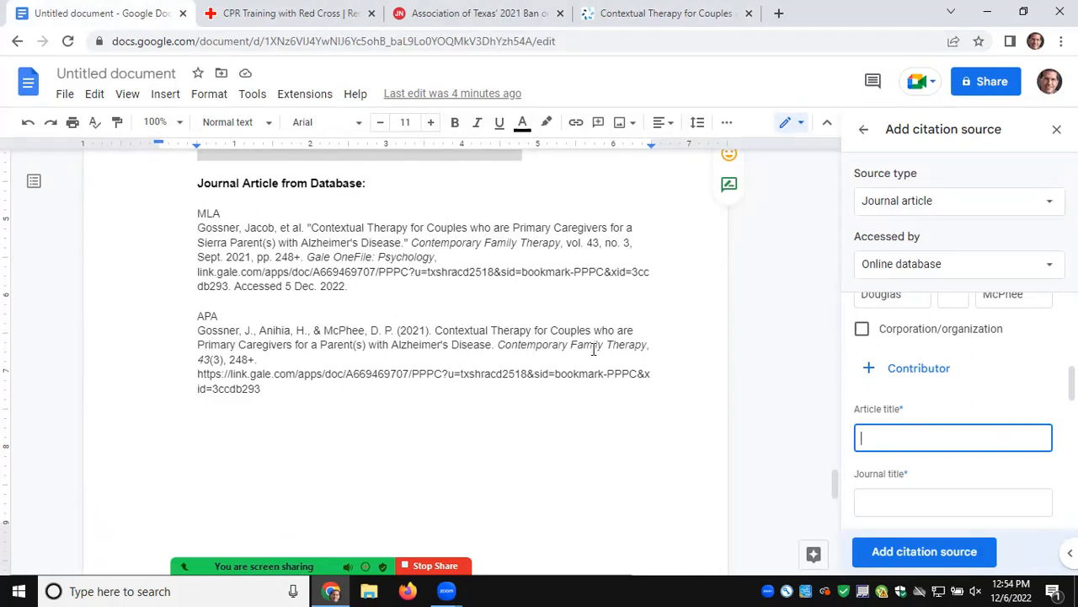
left_click_drag(481, 346, 436, 332)
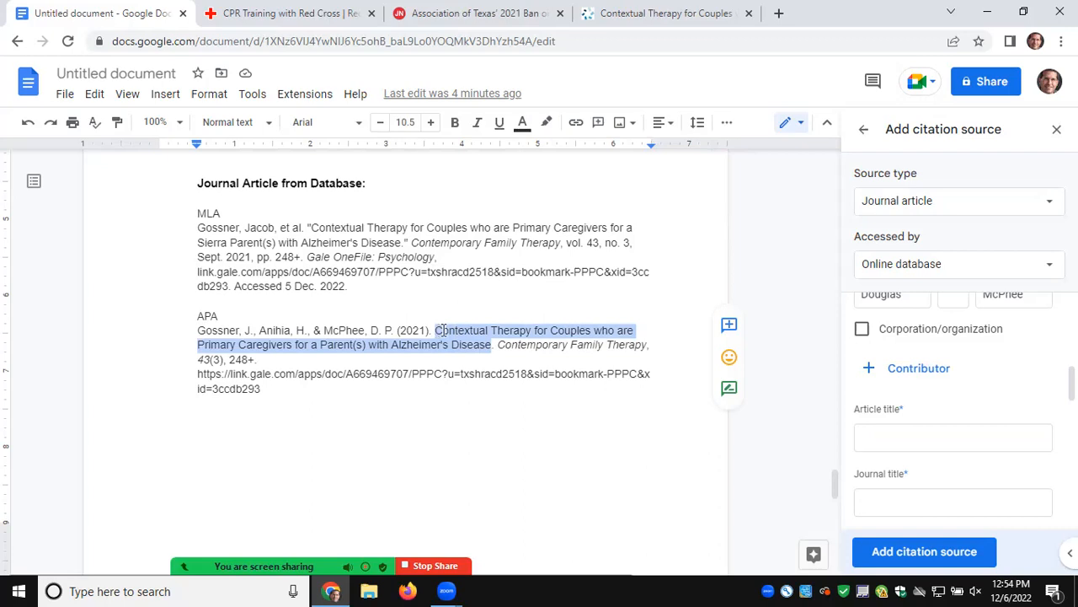
right_click(442, 335)
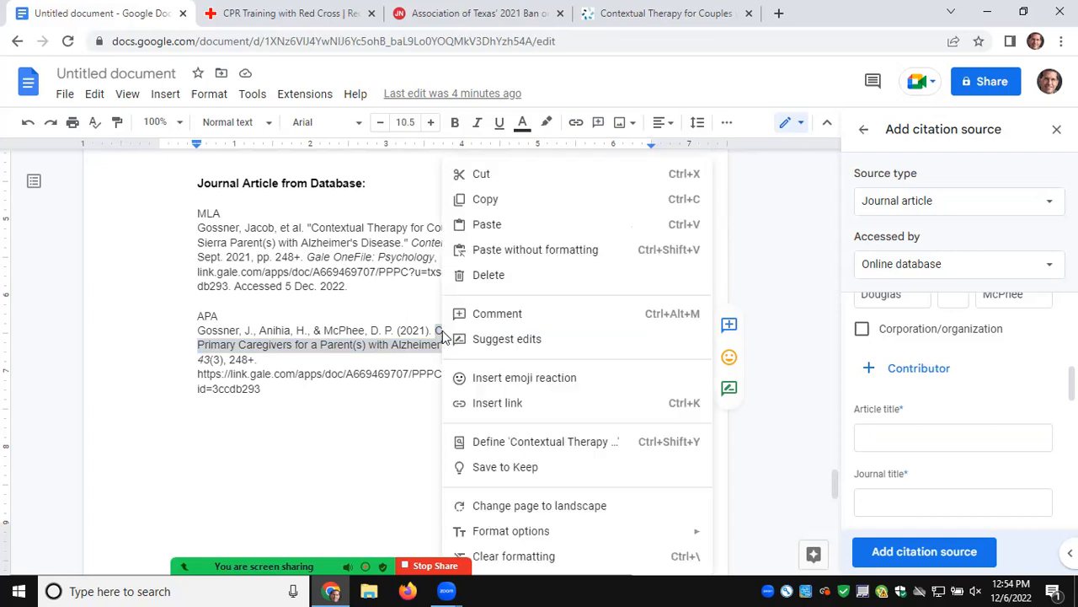
left_click(489, 200)
left_click(868, 436)
right_click(868, 436)
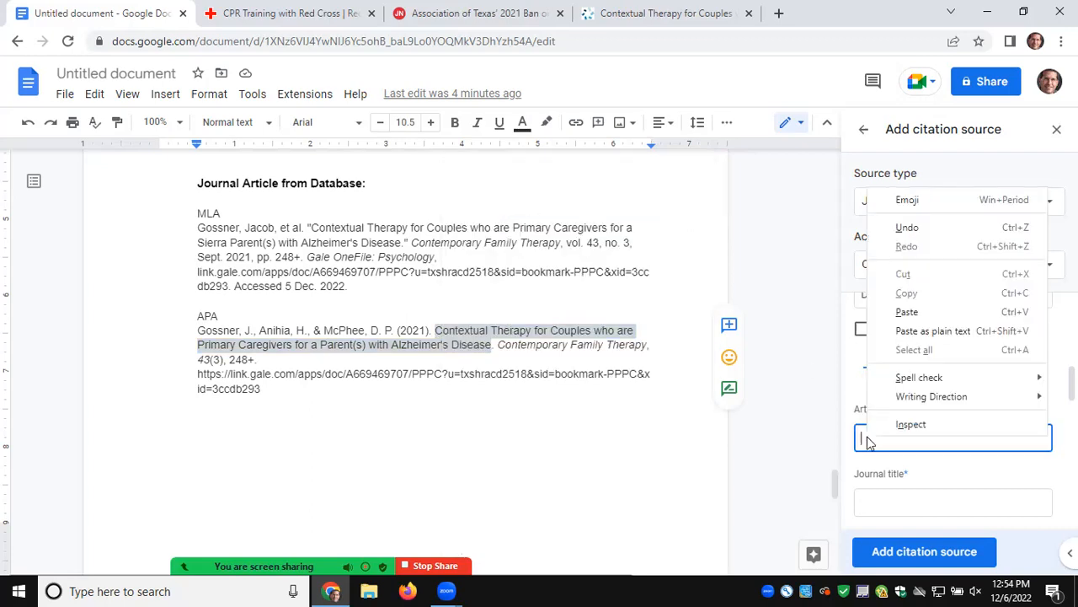
left_click(902, 312)
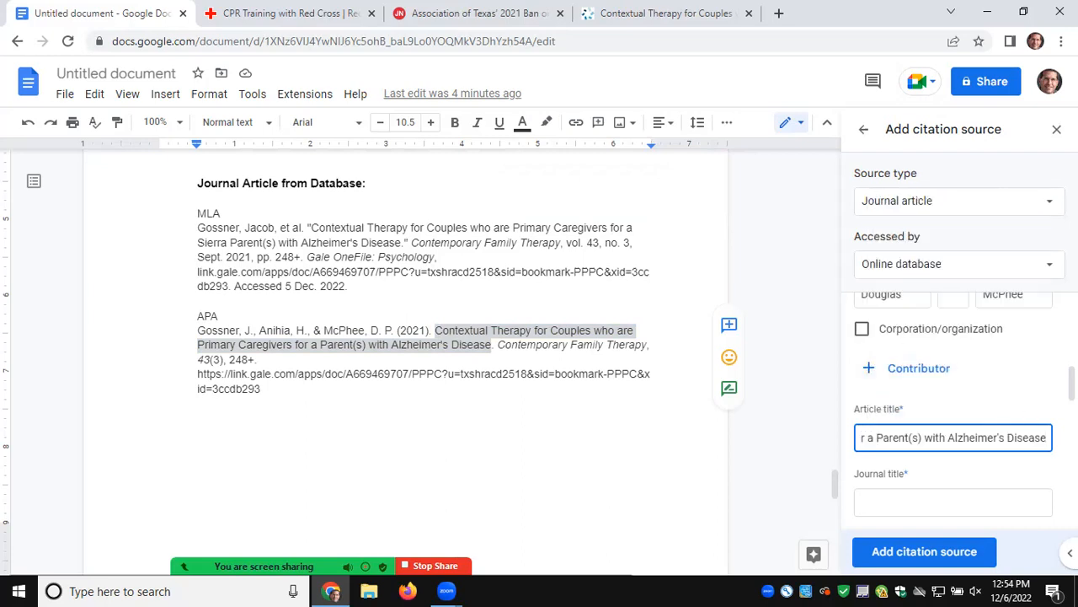
Copy "Contemporary Family Therapy" from the APA citation into the source's journal title.
left_click_drag(1072, 384, 1072, 400)
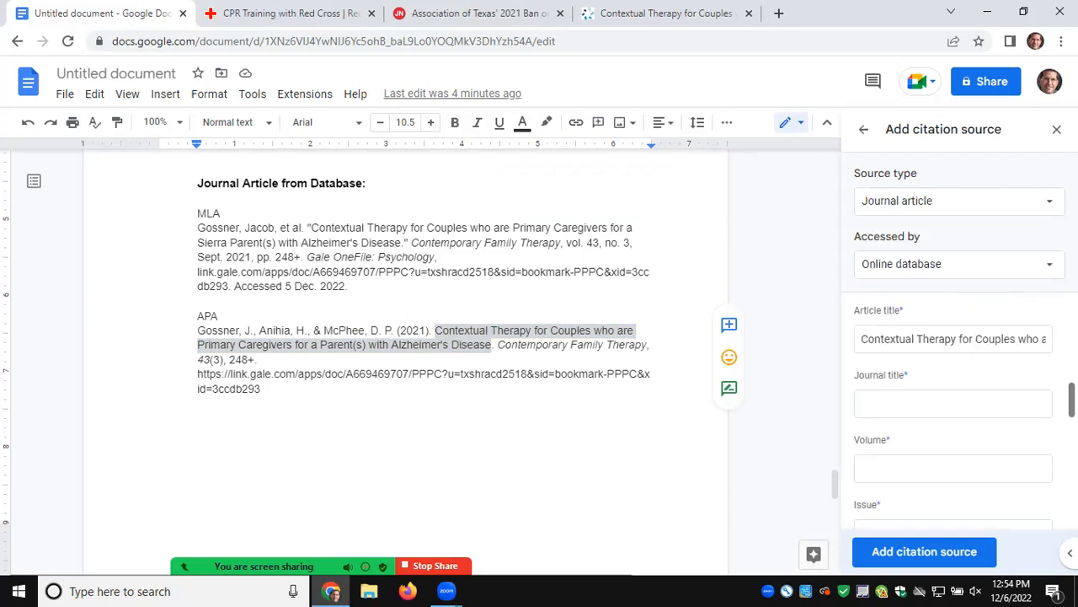
left_click(913, 404)
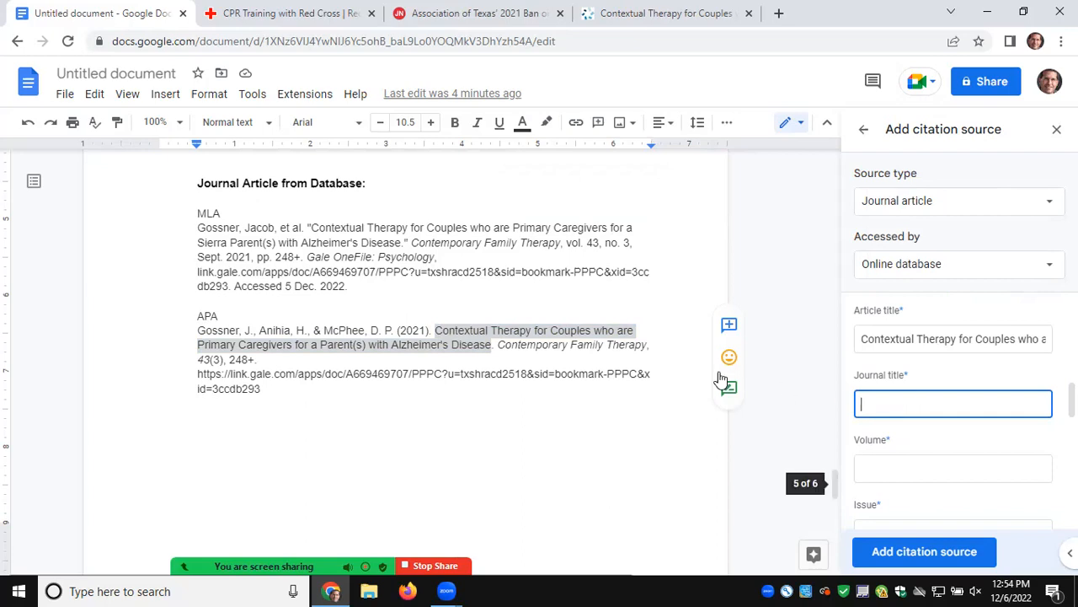
left_click_drag(646, 345, 502, 348)
right_click(510, 348)
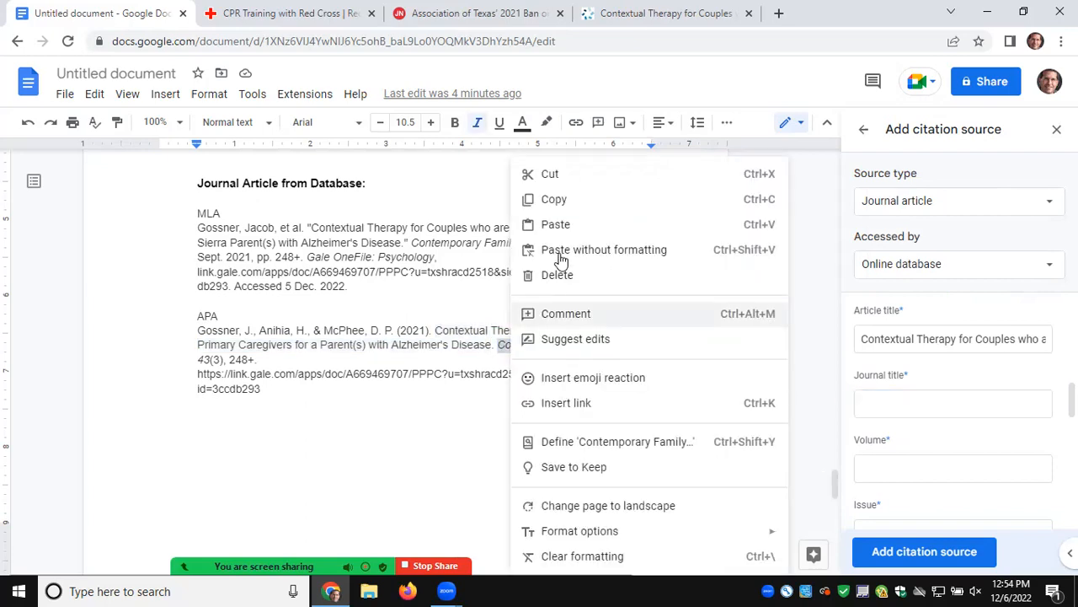
left_click(563, 202)
left_click(882, 401)
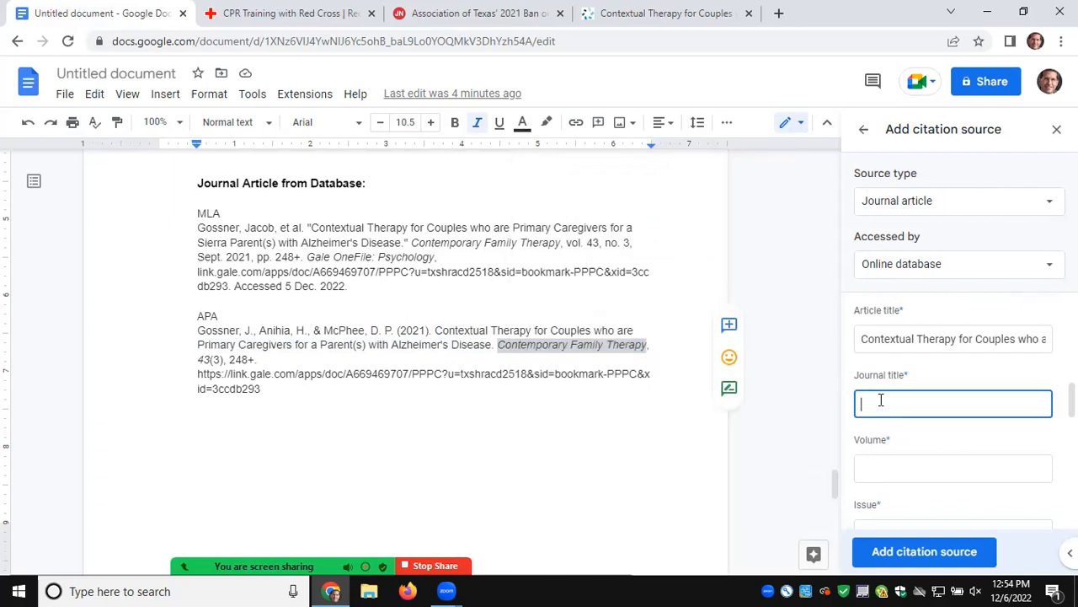
right_click(880, 402)
left_click(920, 276)
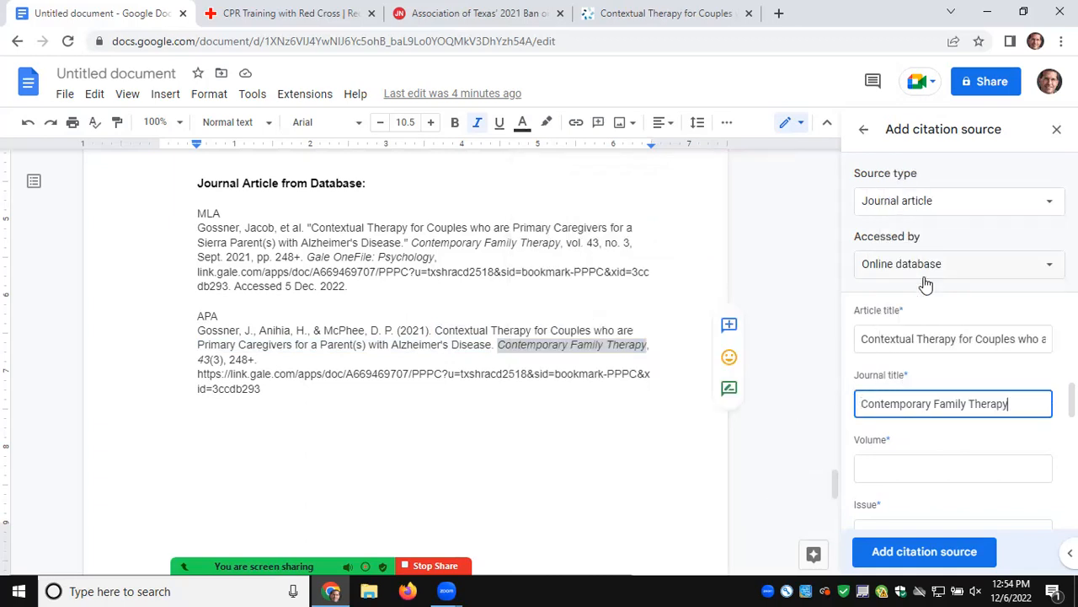
Set the journal article's volume to 43 and its issue to 3.
left_click_drag(1071, 403, 1071, 421)
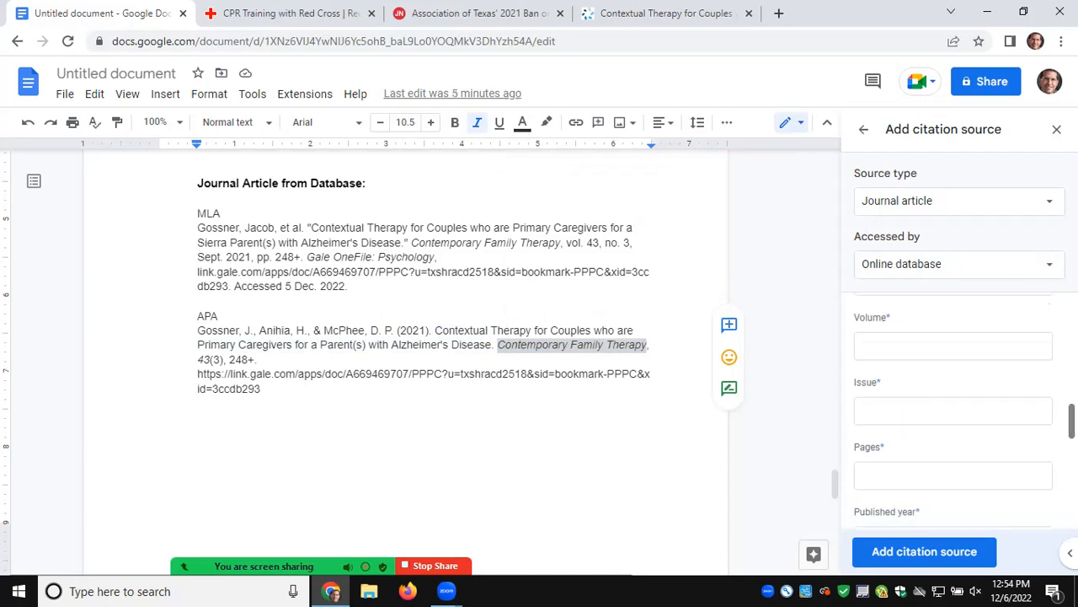
left_click(890, 348)
type("43")
left_click(888, 407)
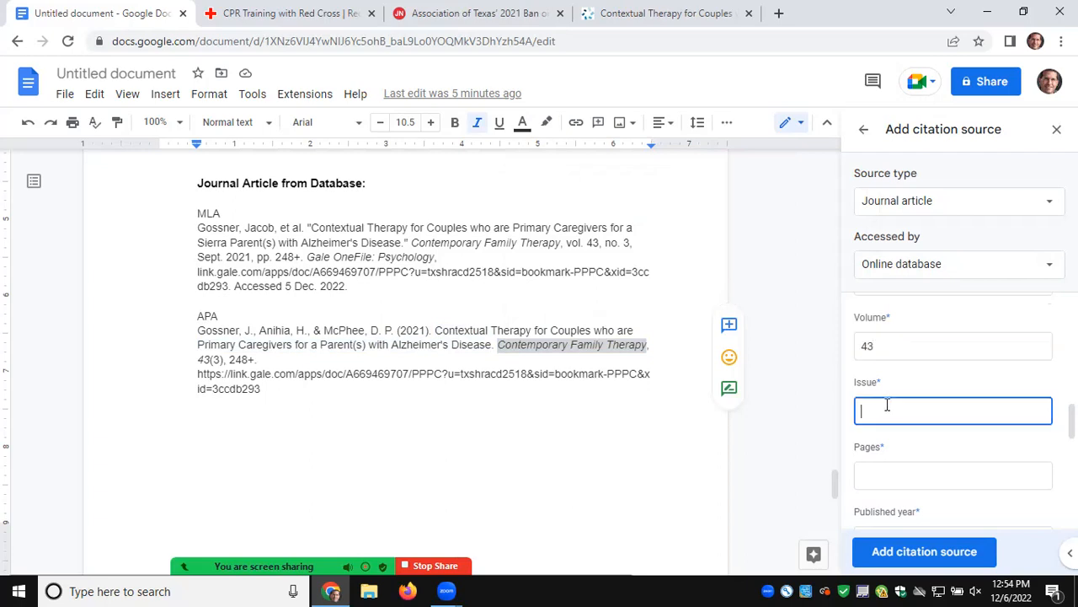
type("3")
Enter 248+ as the article's pages and 2021 as its published year.
scroll(943, 422, "down", 1)
left_click(935, 441)
type("248+")
scroll(1072, 430, "down", 1)
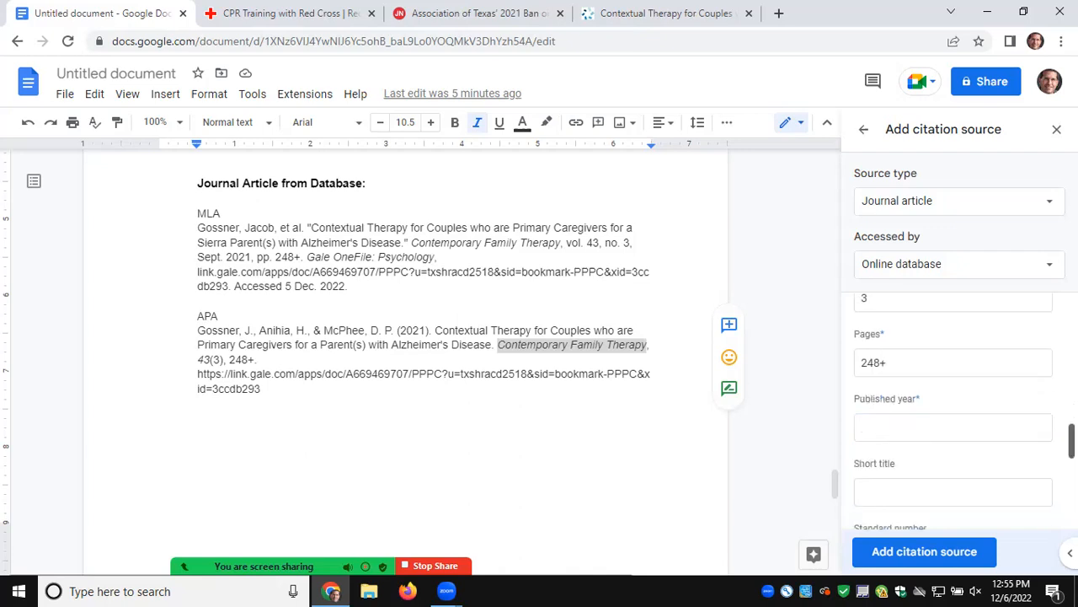
scroll(906, 418, "down", 1)
left_click(896, 398)
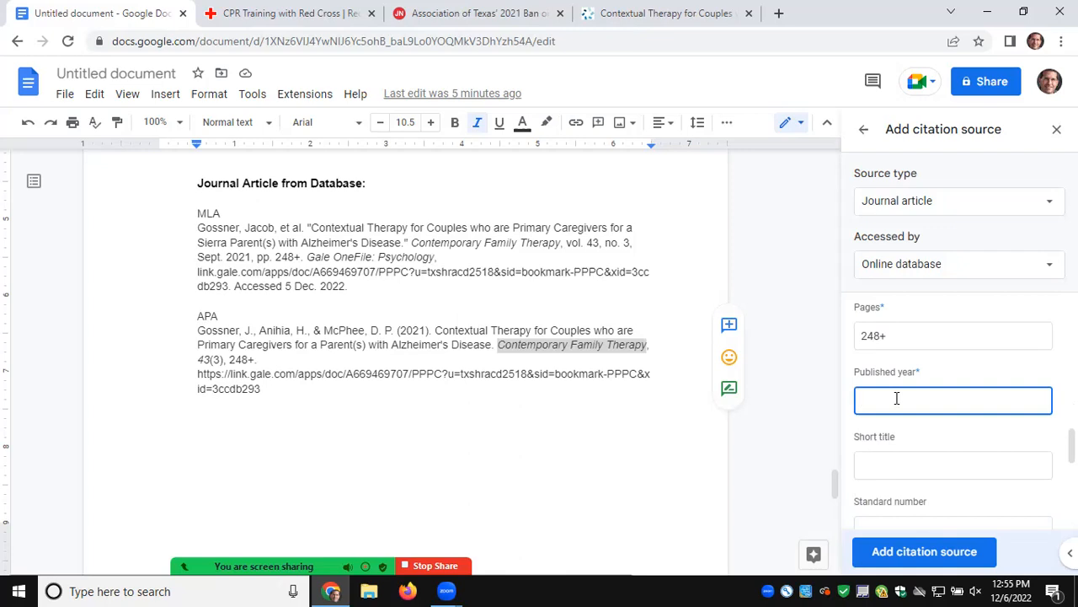
type("2021")
Copy "Gale OneFile: Psychology" from the MLA citation into the source's database name.
scroll(952, 405, "down", 2)
scroll(952, 404, "down", 2)
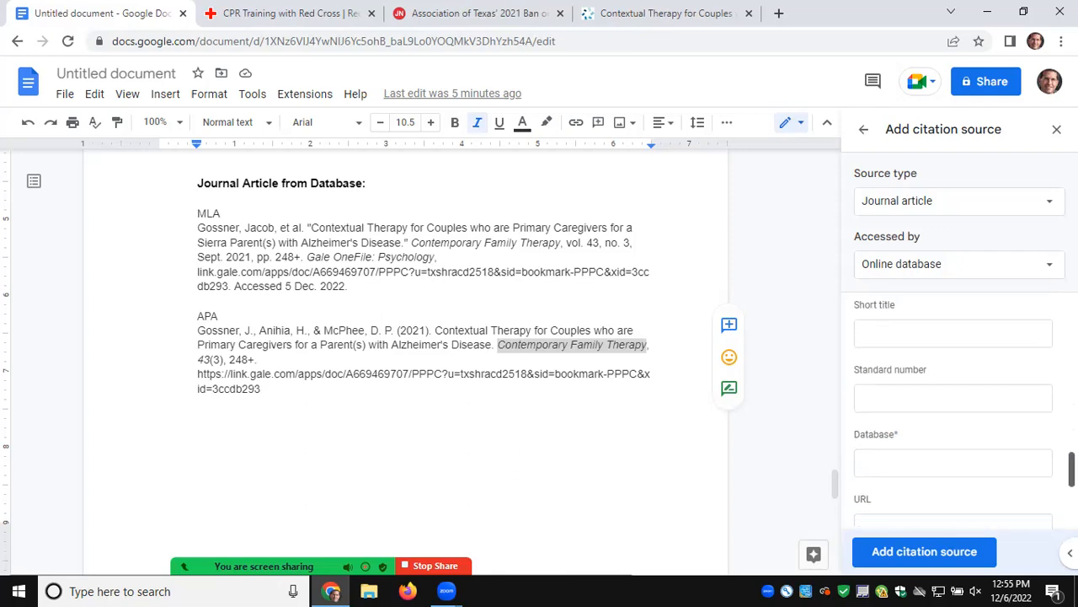
scroll(952, 404, "up", 1)
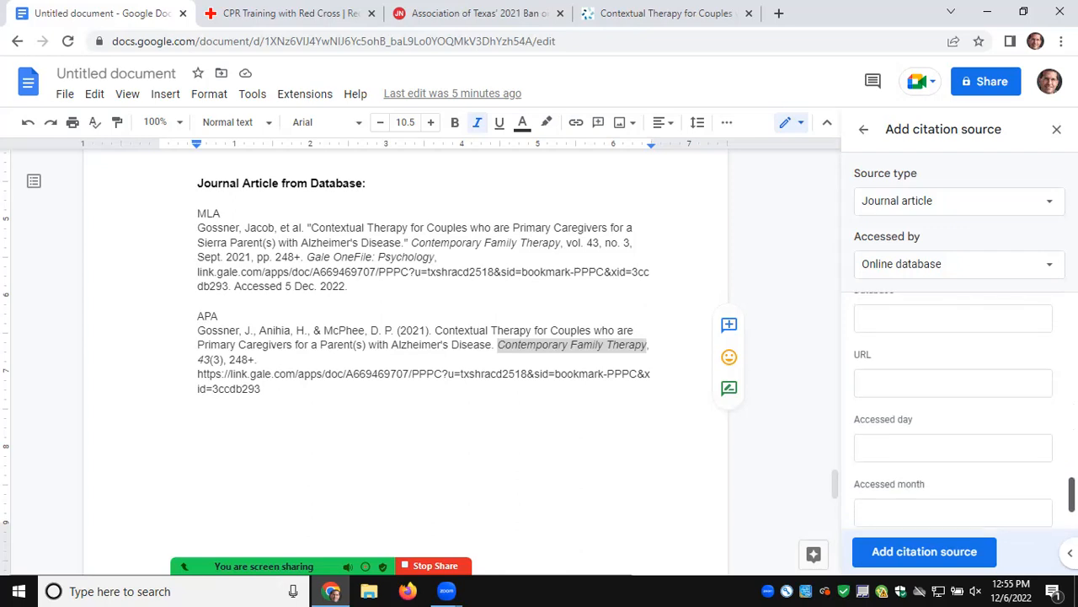
scroll(952, 404, "up", 2)
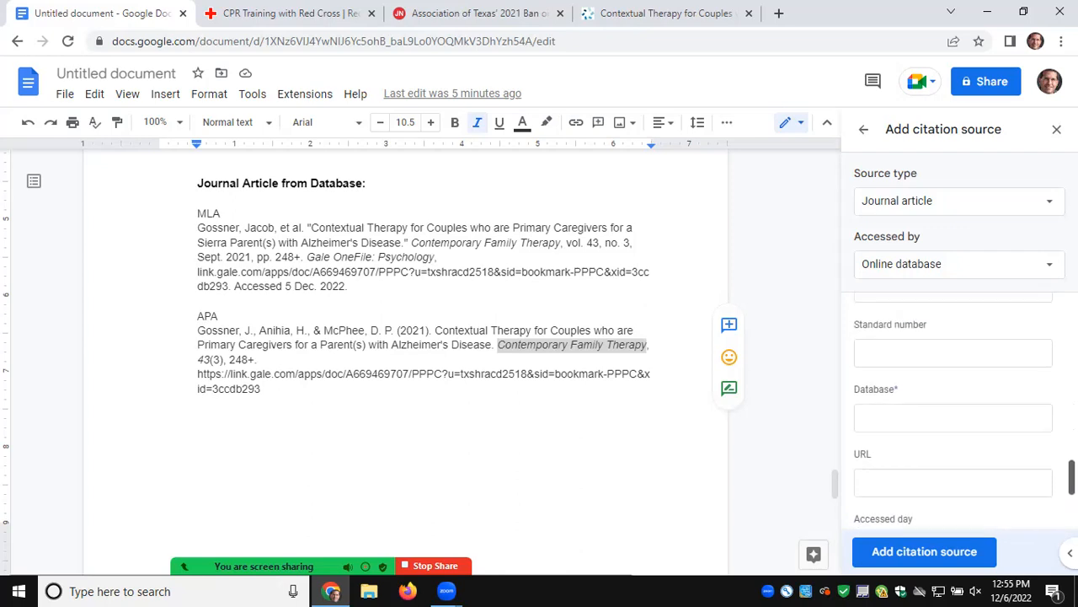
left_click(924, 471)
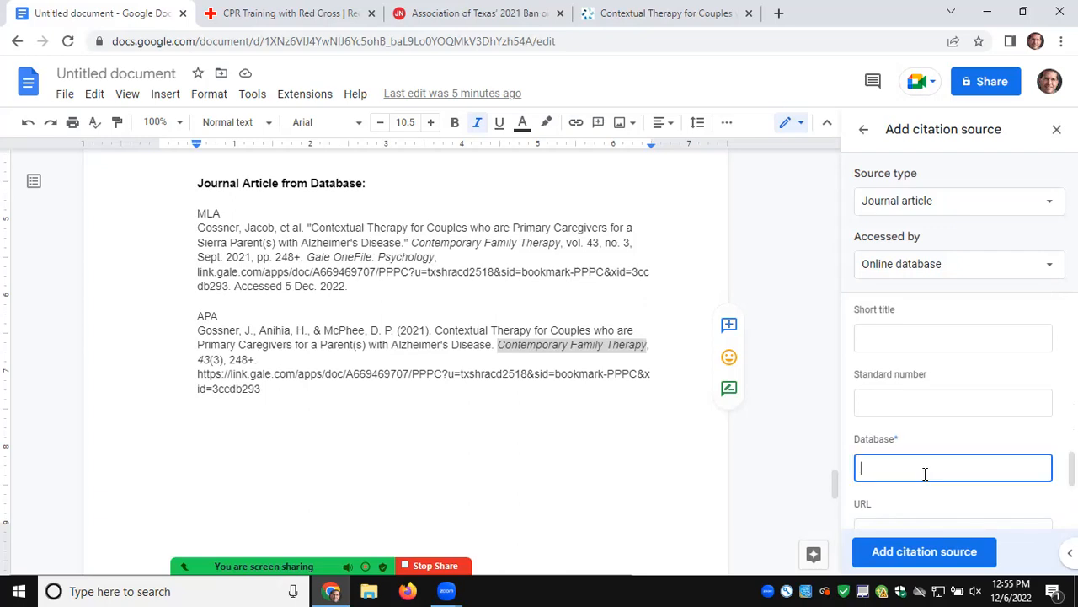
left_click_drag(435, 260, 318, 261)
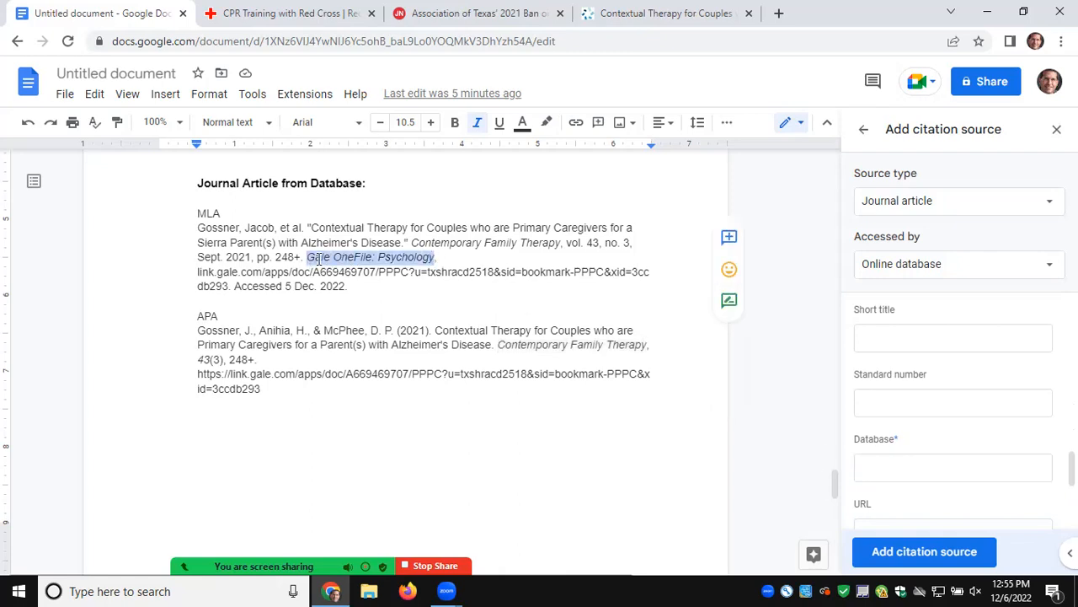
right_click(319, 260)
left_click(354, 202)
left_click(894, 462)
right_click(894, 466)
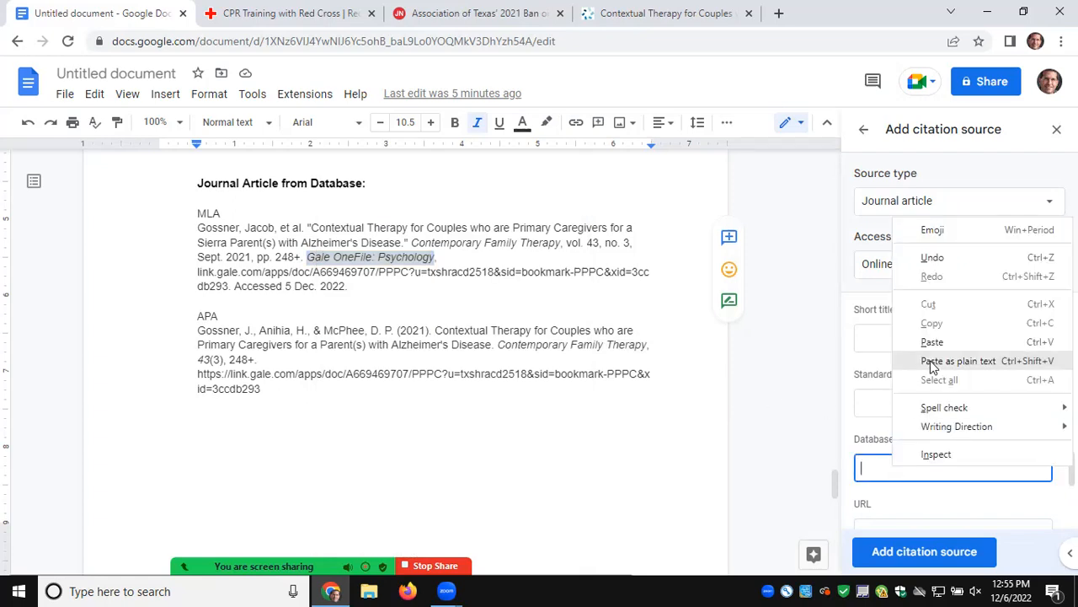
left_click(897, 357)
Copy the full link.gale.com address from the end of the APA citation into the source's URL.
scroll(935, 421, "down", 2)
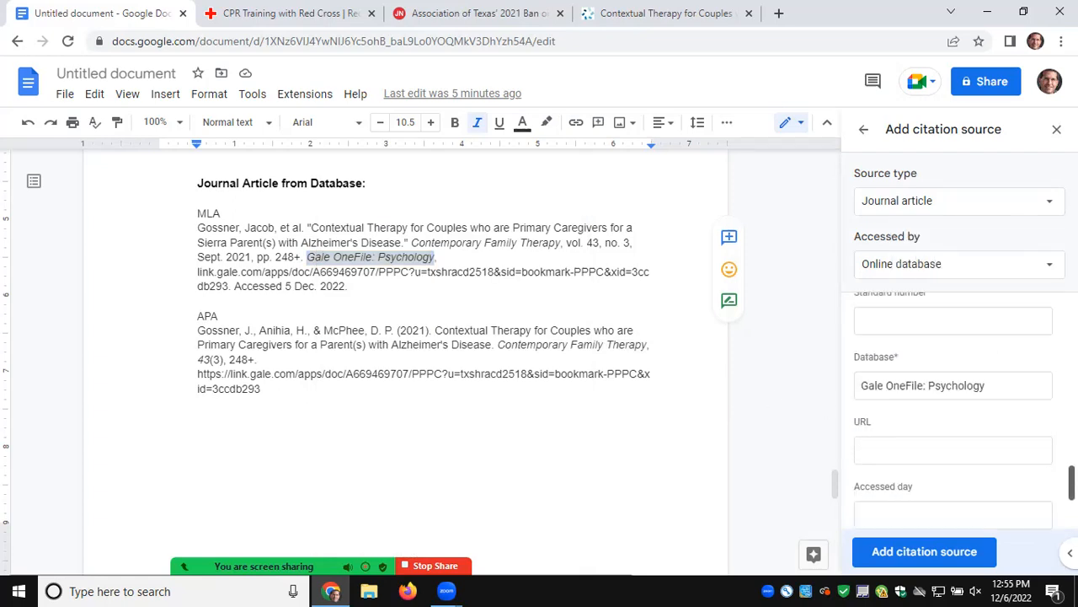
left_click(936, 434)
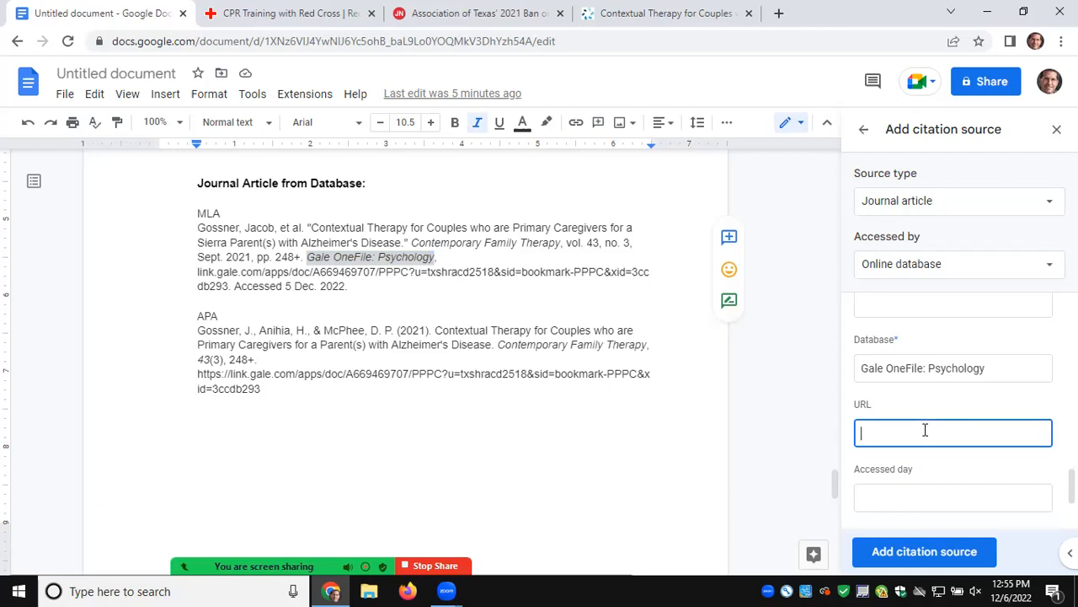
left_click(416, 306)
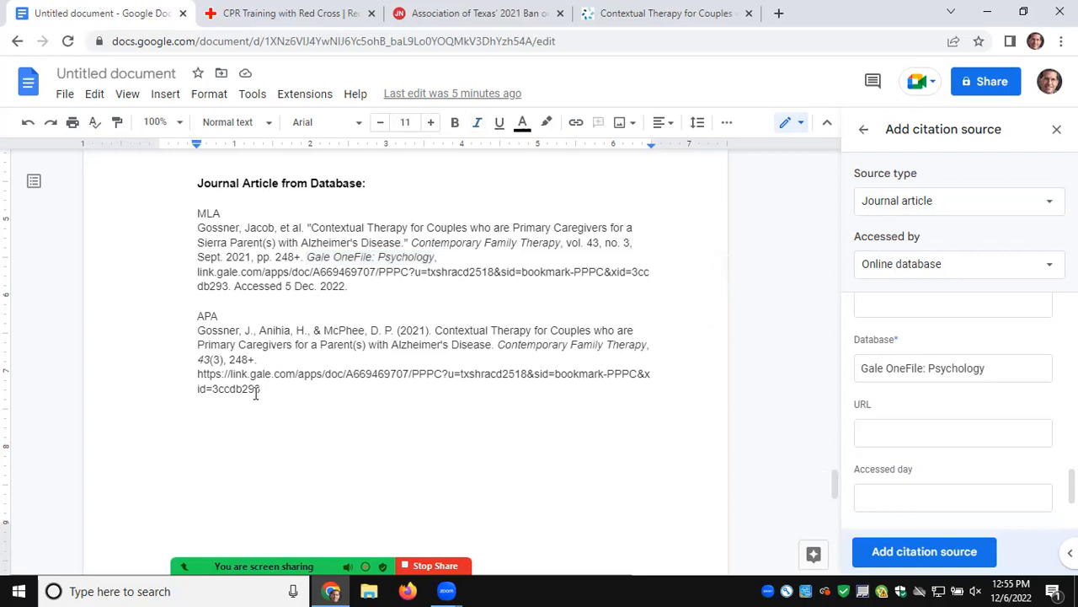
left_click_drag(261, 389, 197, 376)
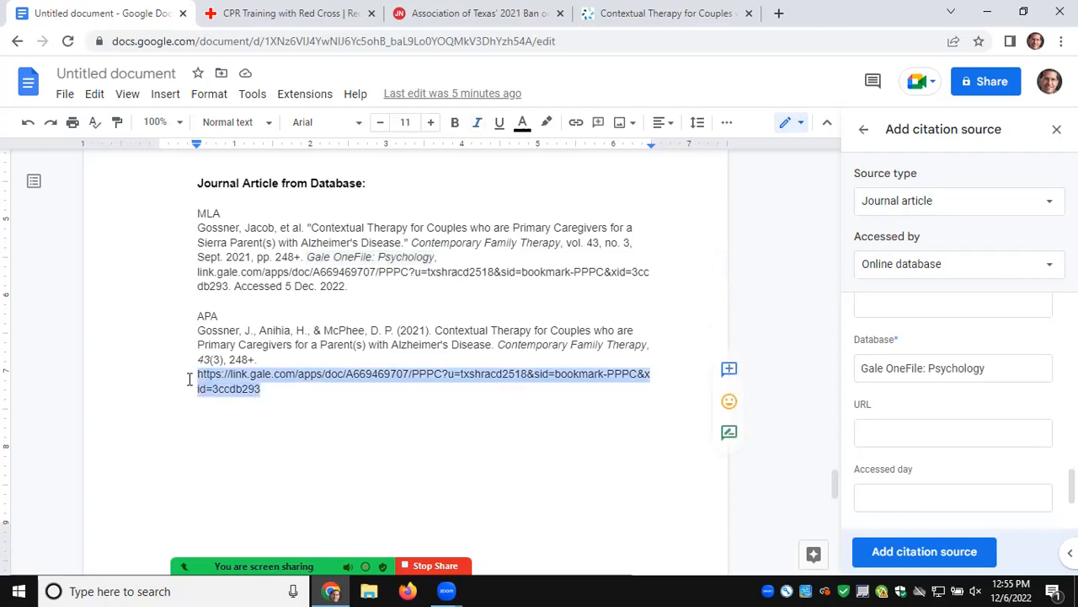
right_click(231, 376)
left_click(271, 200)
left_click(906, 435)
right_click(907, 434)
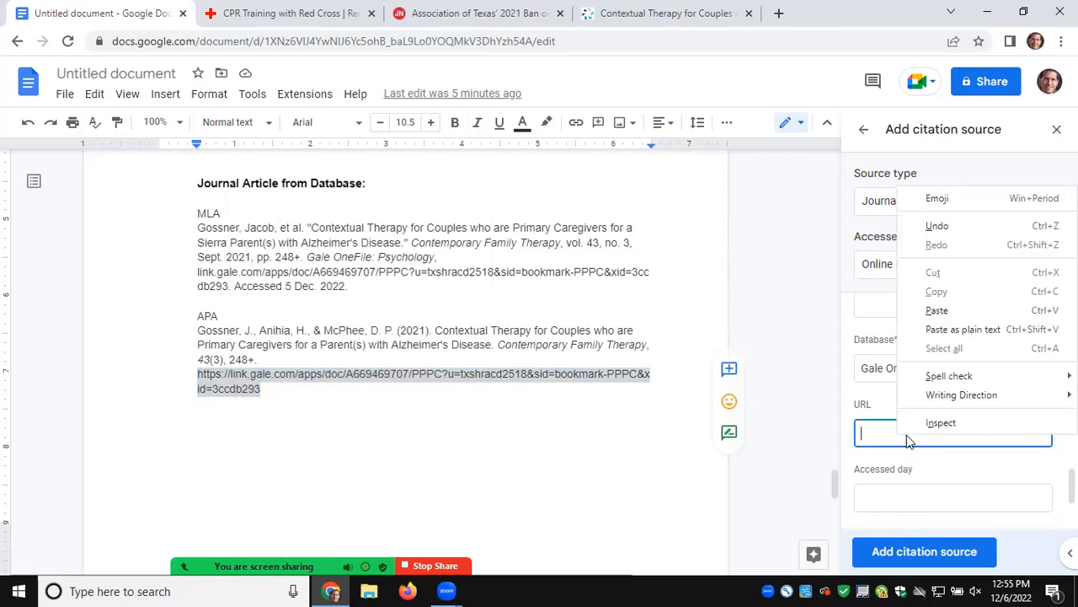
left_click(942, 311)
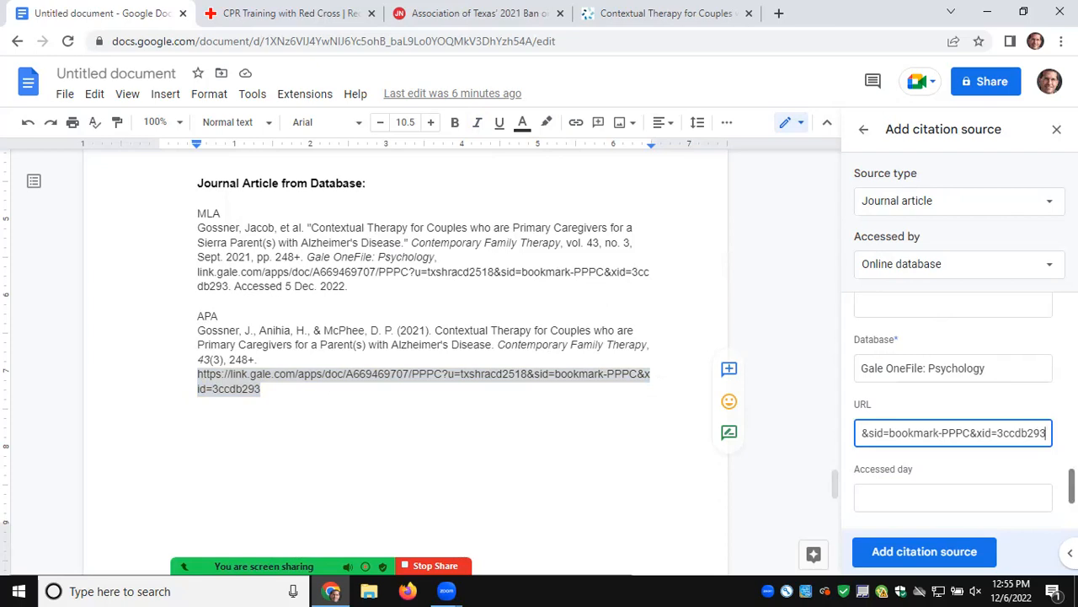
Set the journal article's accessed date to day 6, month 12, year 2022 and add the citation source.
scroll(960, 404, "down", 2)
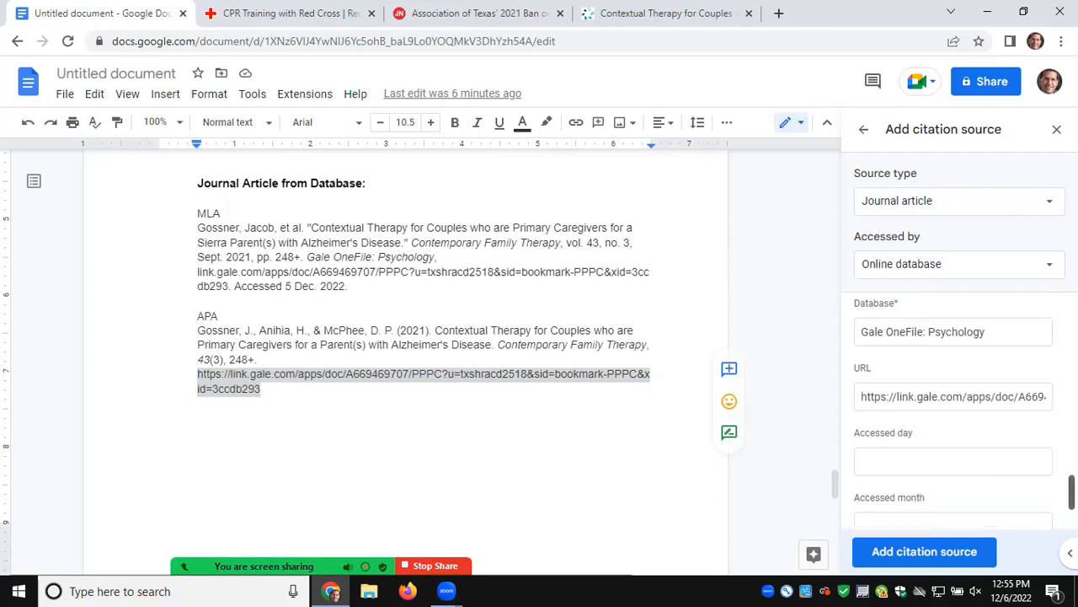
left_click(946, 406)
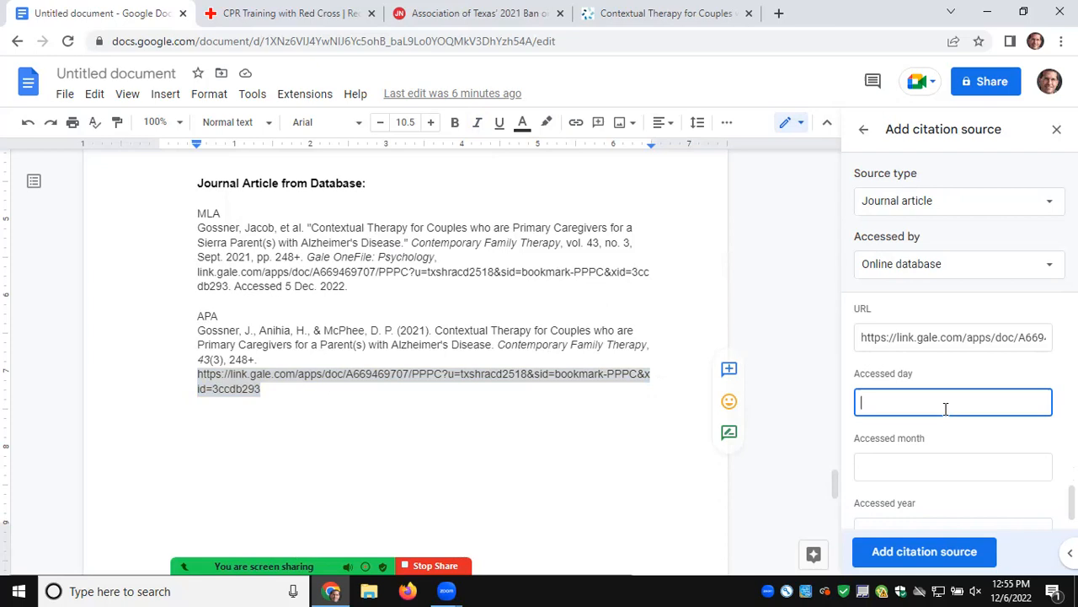
left_click(920, 470)
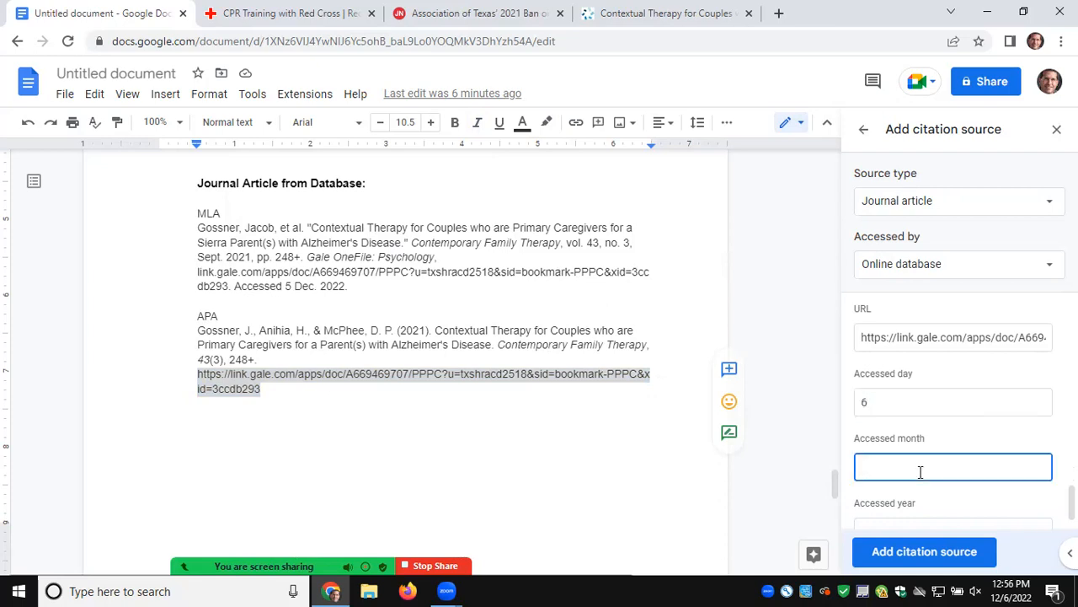
scroll(933, 498, "down", 1)
left_click(933, 498)
type("2022")
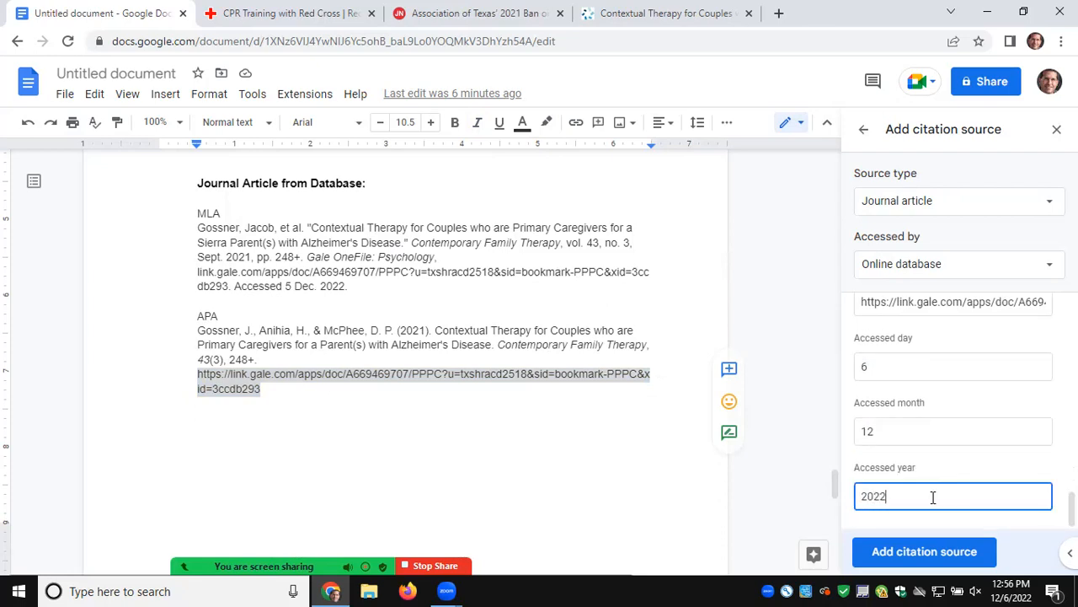
left_click(960, 552)
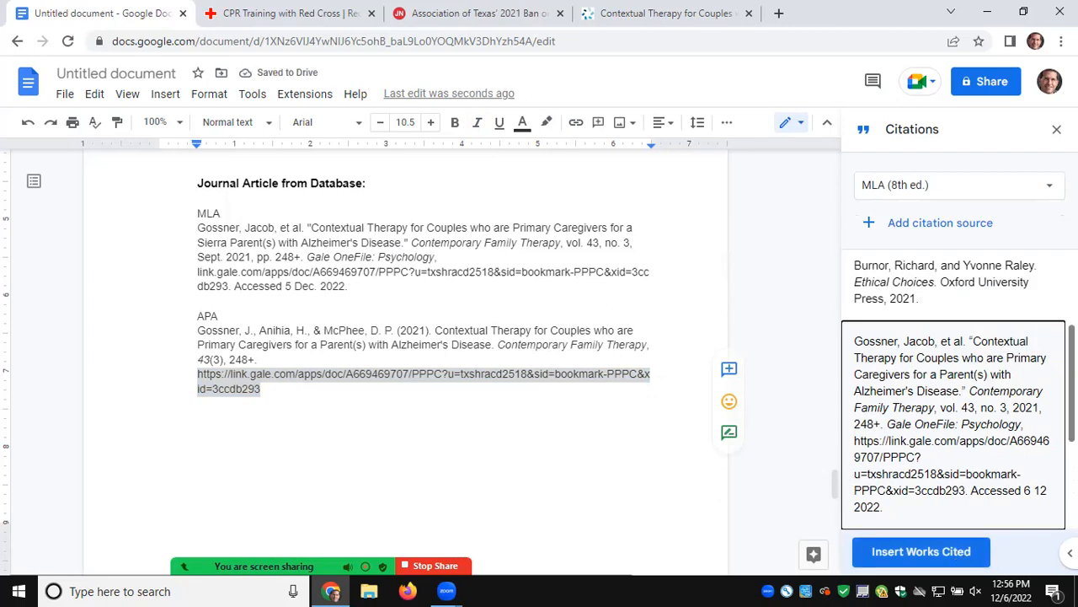
Insert the MLA Works Cited list at the start of the blank page headed "Student 2" and dismiss the uncited-sources suggestion.
scroll(952, 388, "up", 2)
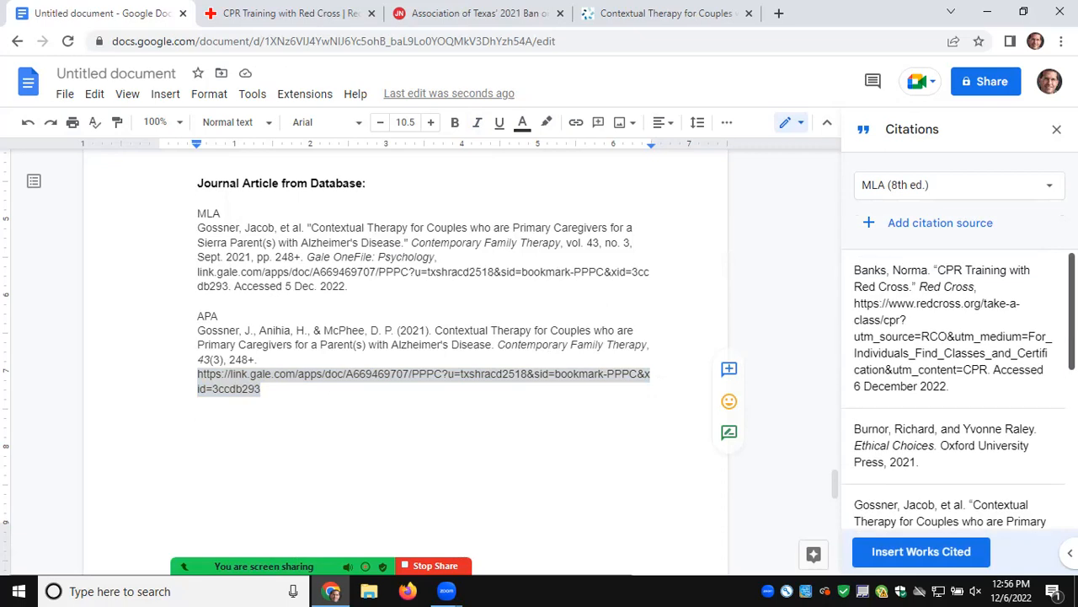
scroll(952, 388, "down", 5)
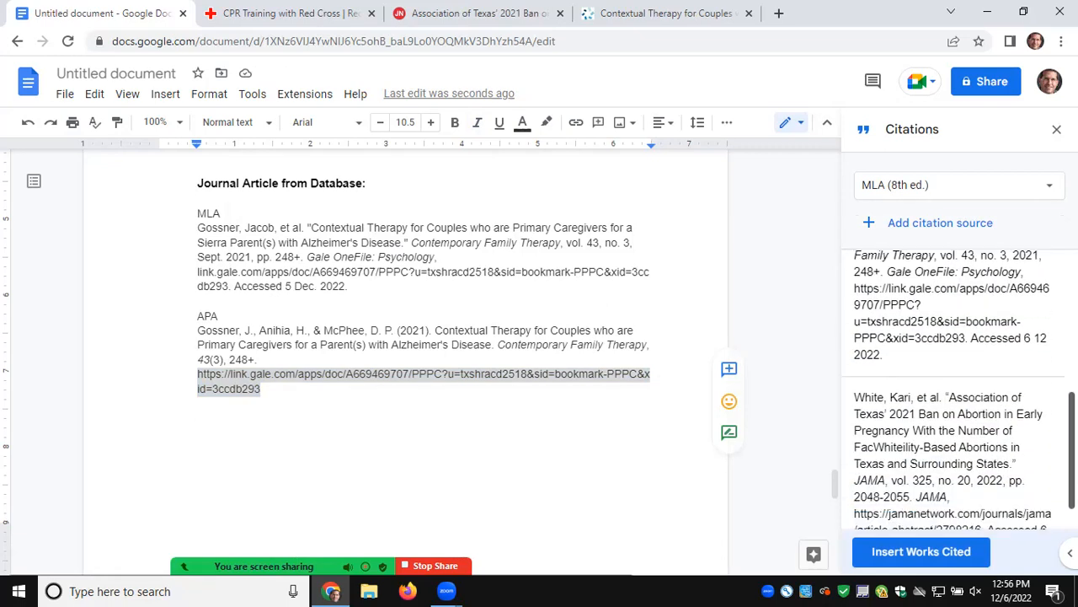
scroll(952, 362, "up", 5)
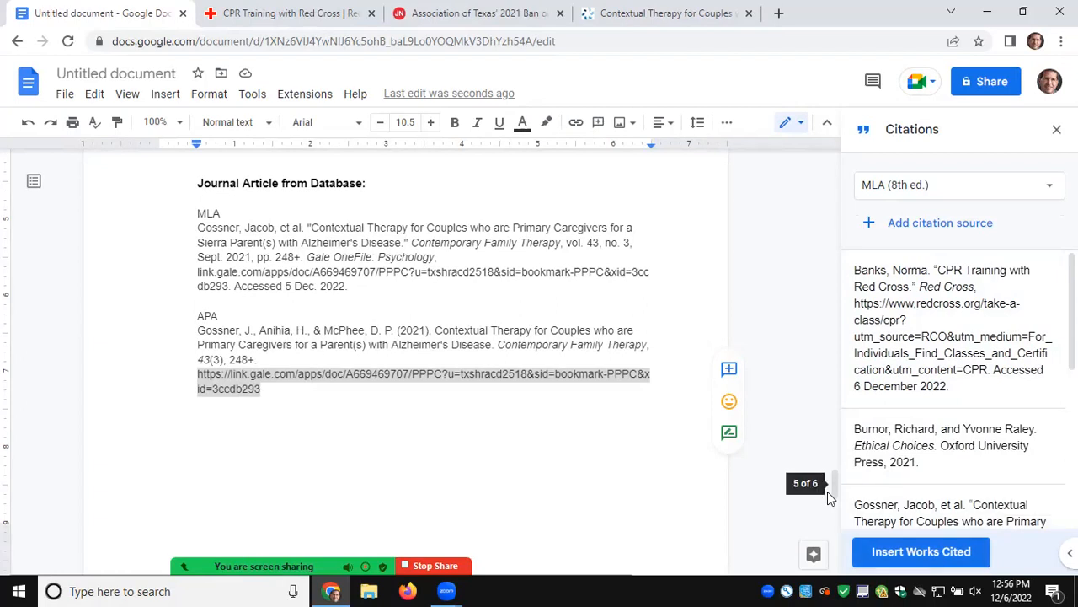
left_click_drag(836, 496, 821, 310)
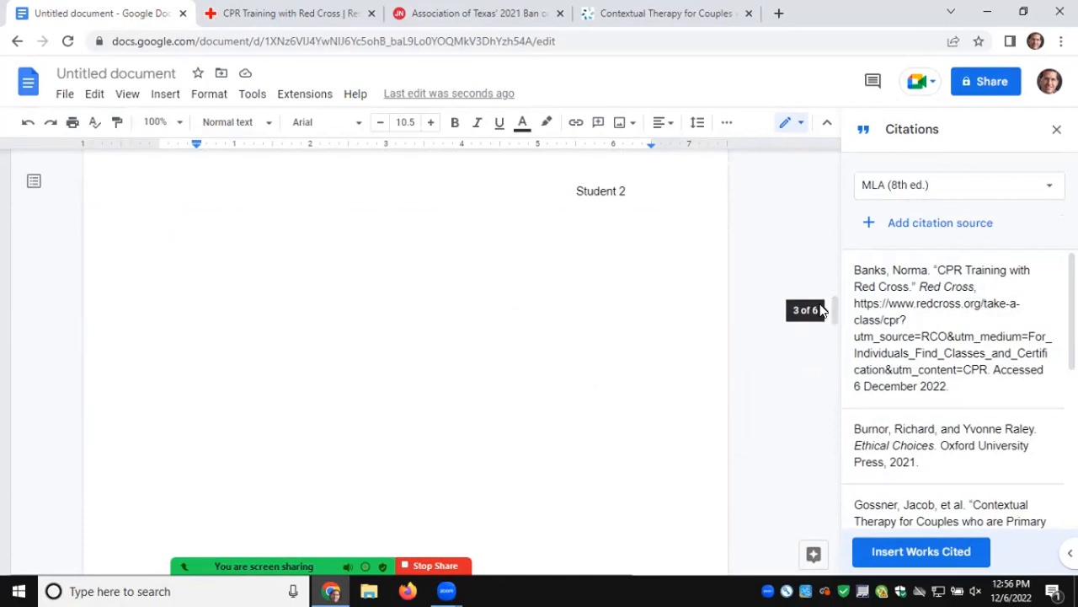
left_click(261, 283)
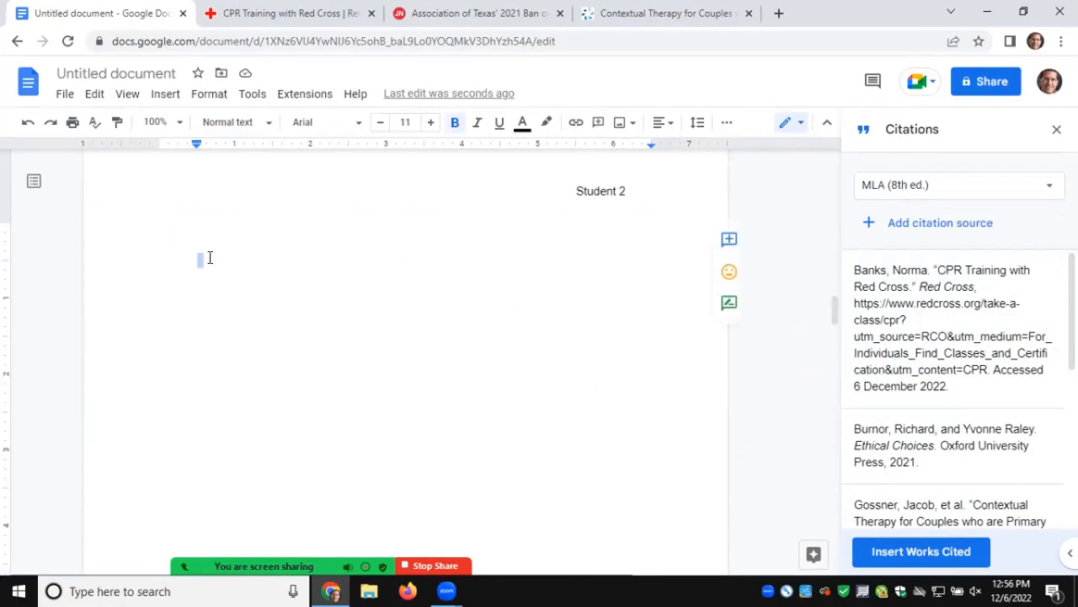
left_click(162, 237)
left_click(183, 225)
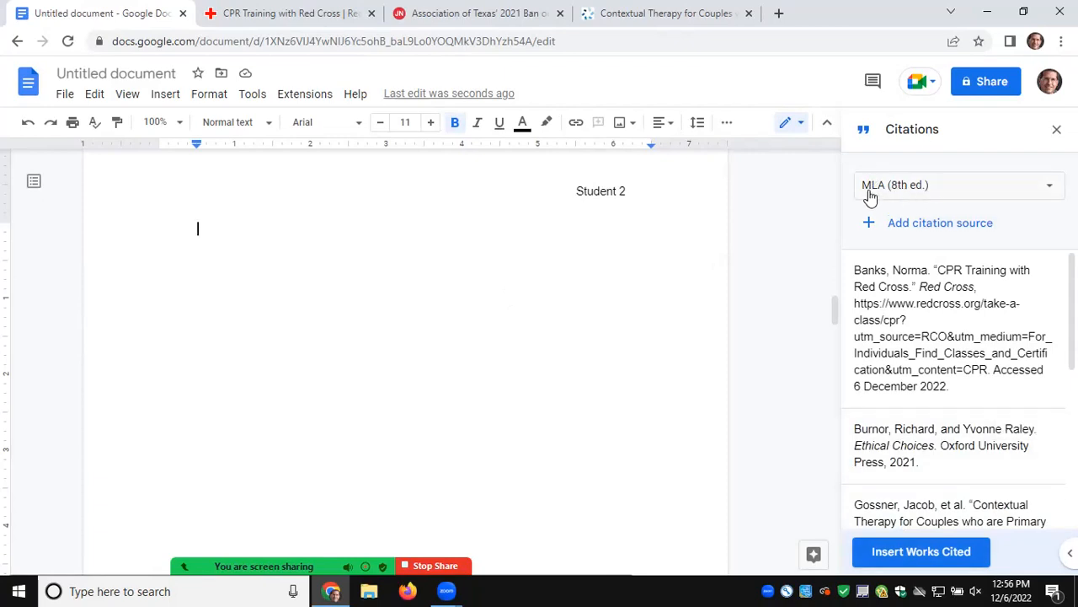
left_click(935, 560)
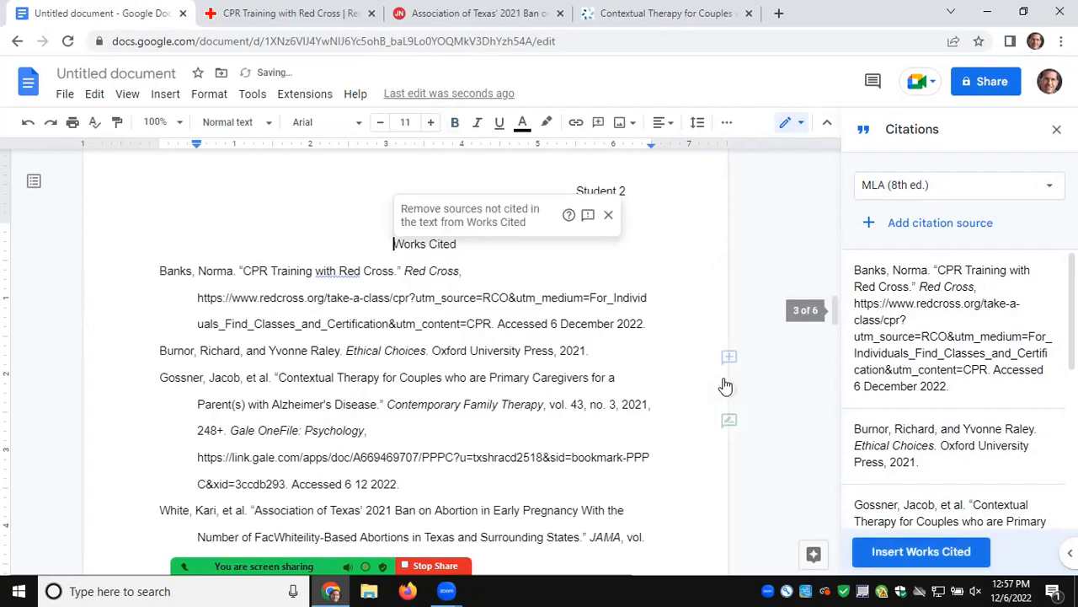
left_click(608, 218)
Switch the citation style to APA (7th ed.) and insert the References list at the start of the blank page headed "Student 3".
left_click_drag(832, 305, 831, 318)
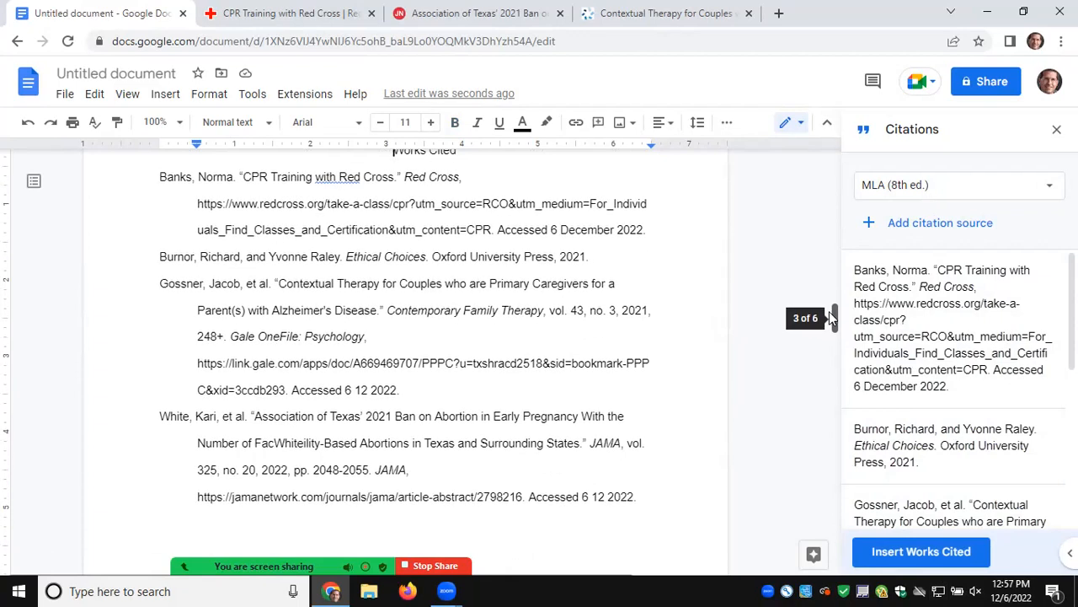
left_click_drag(831, 318, 828, 309)
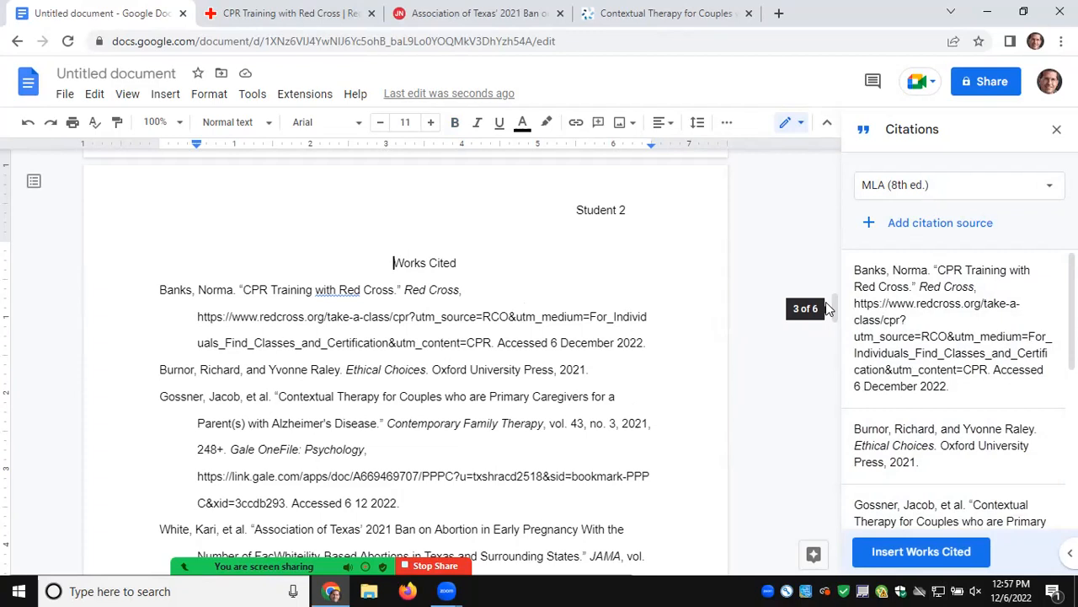
left_click_drag(832, 310, 837, 383)
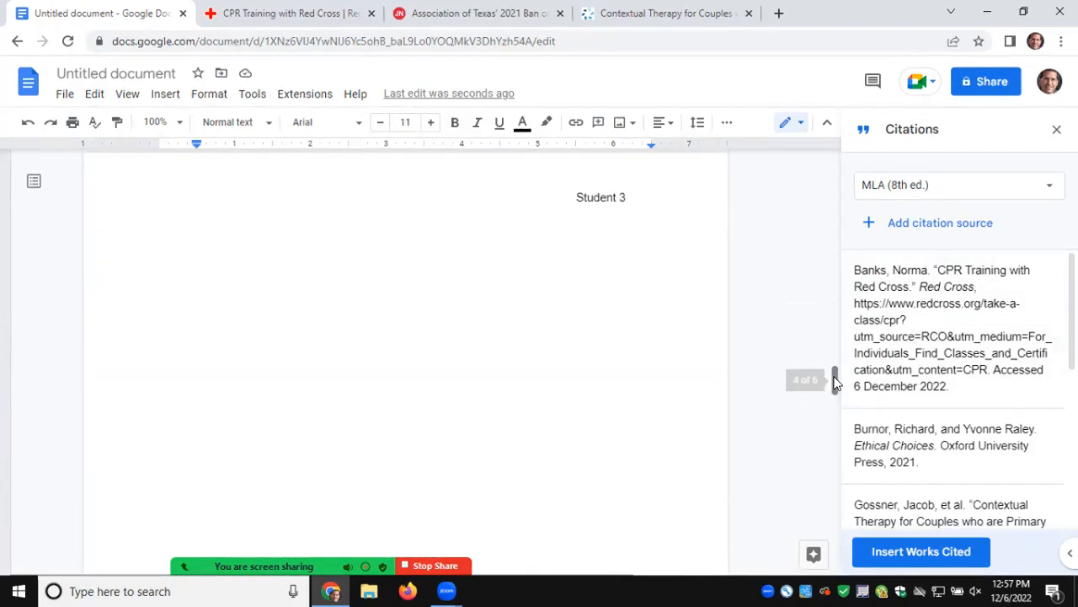
left_click(1043, 189)
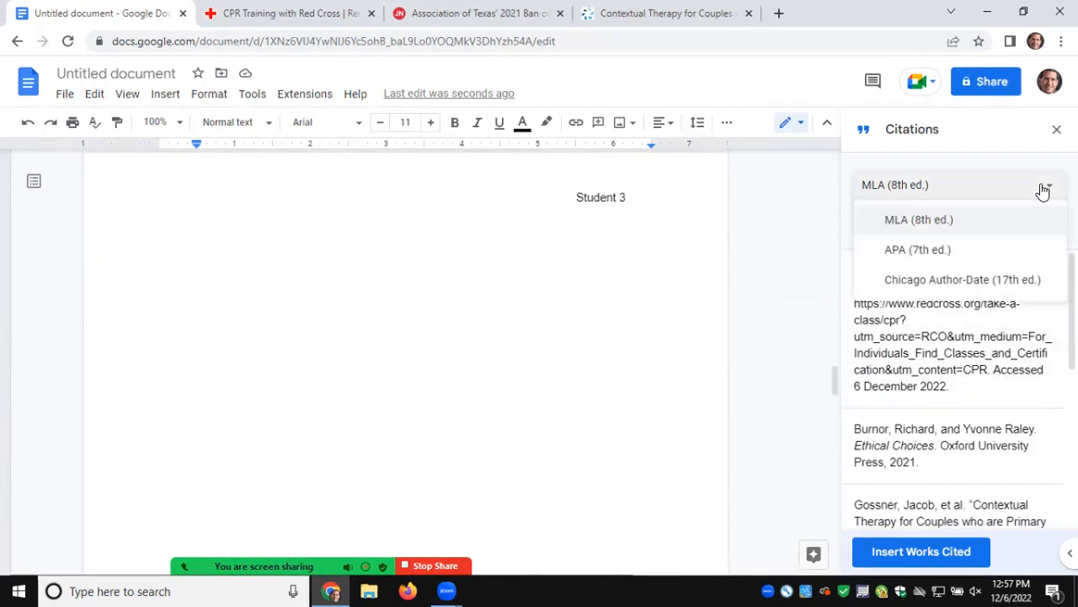
left_click(1008, 248)
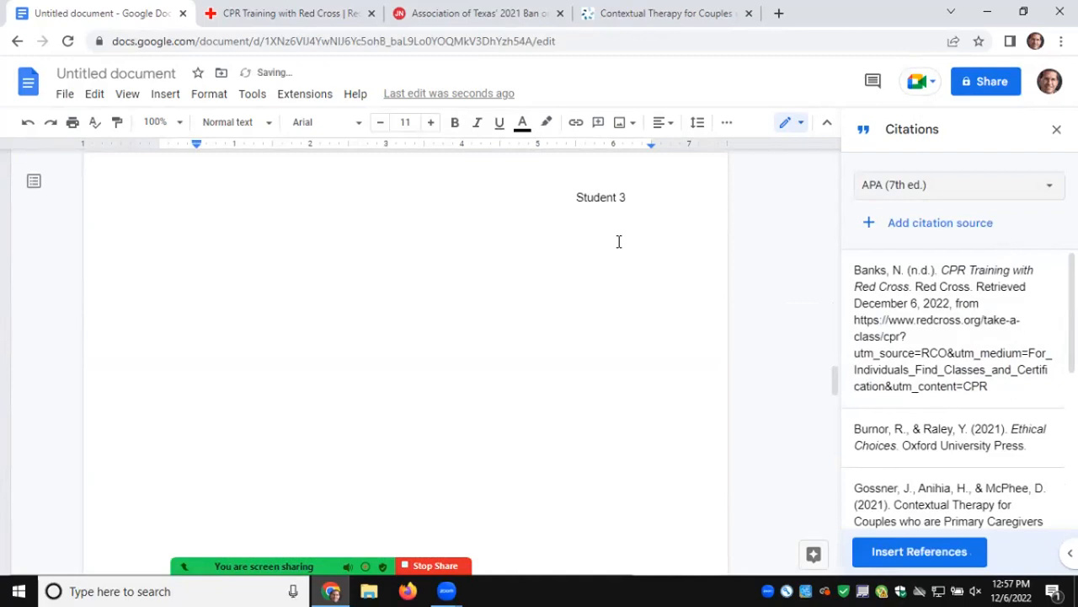
left_click(166, 242)
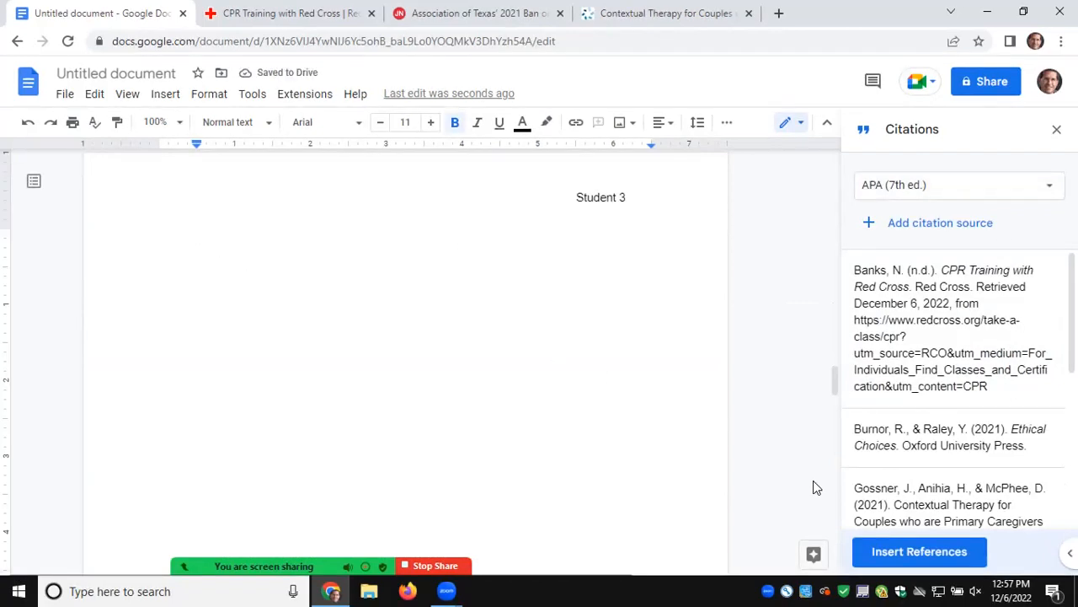
left_click(889, 552)
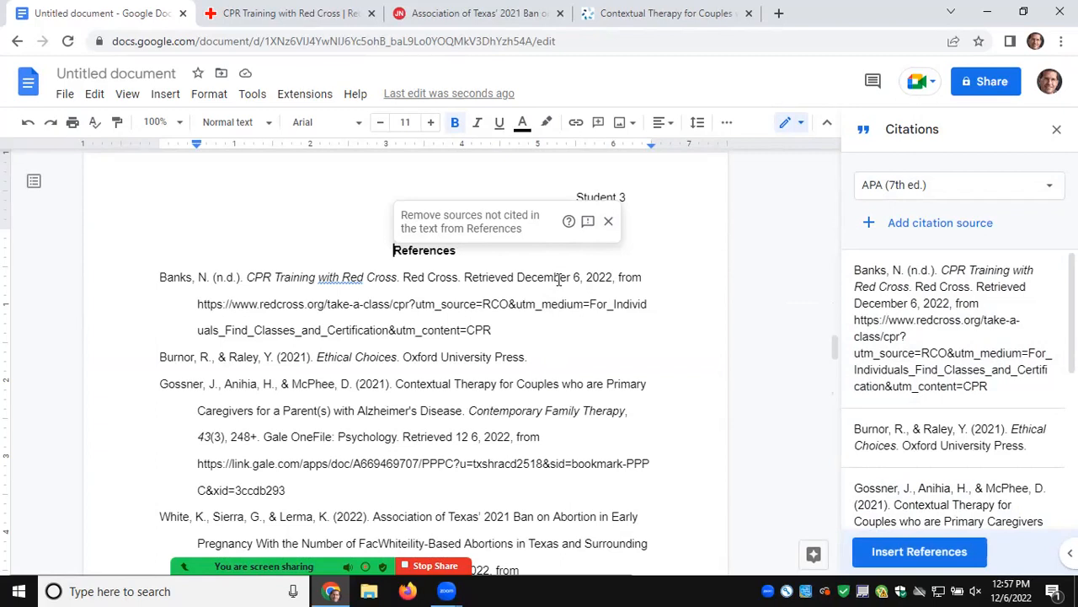
left_click(608, 221)
Return to the essay's body text and switch the citation style back to MLA (8th ed.).
left_click_drag(835, 346, 845, 248)
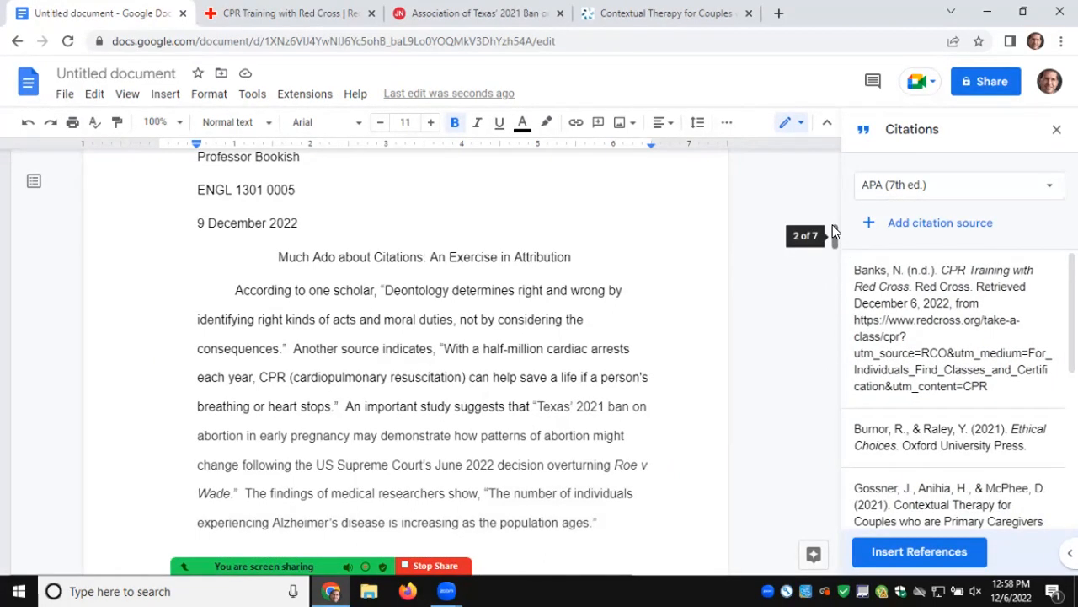
scroll(961, 354, "down", 2)
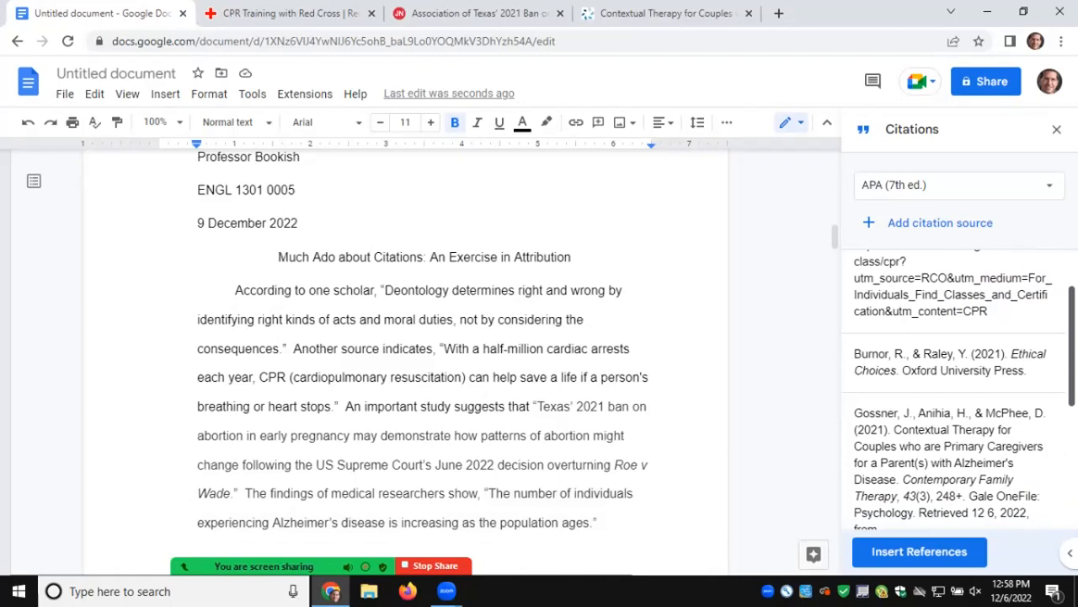
scroll(960, 388, "down", 5)
scroll(960, 388, "up", 6)
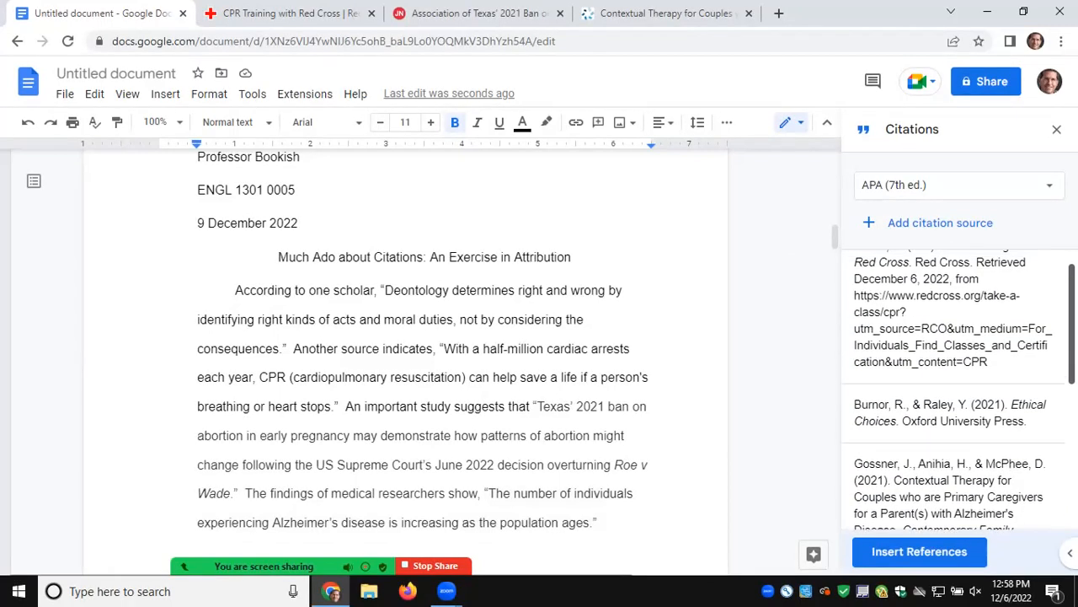
left_click_drag(1072, 324, 1072, 312)
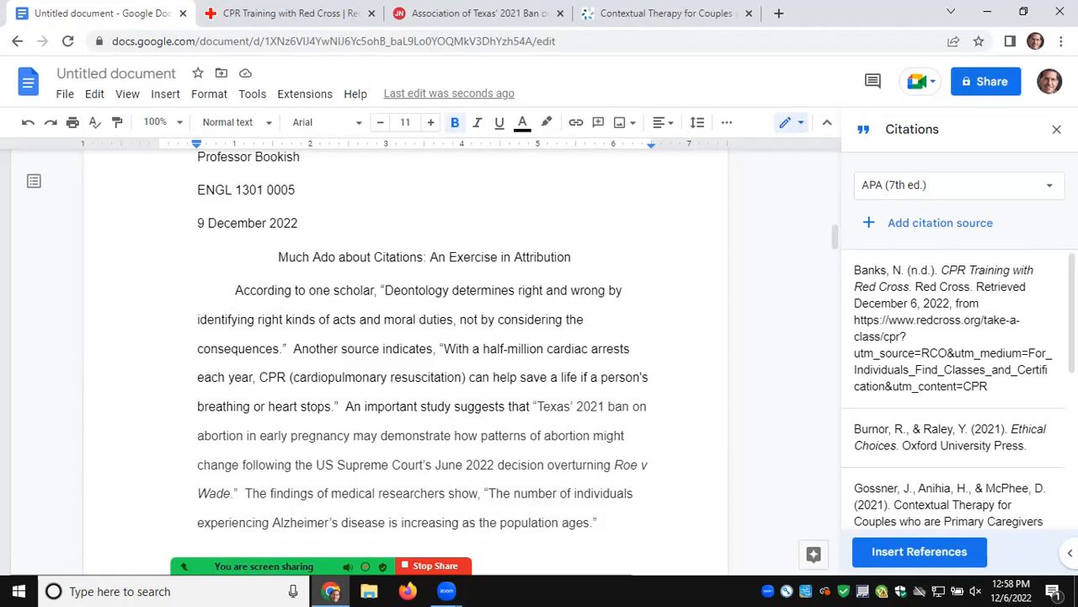
left_click(1052, 189)
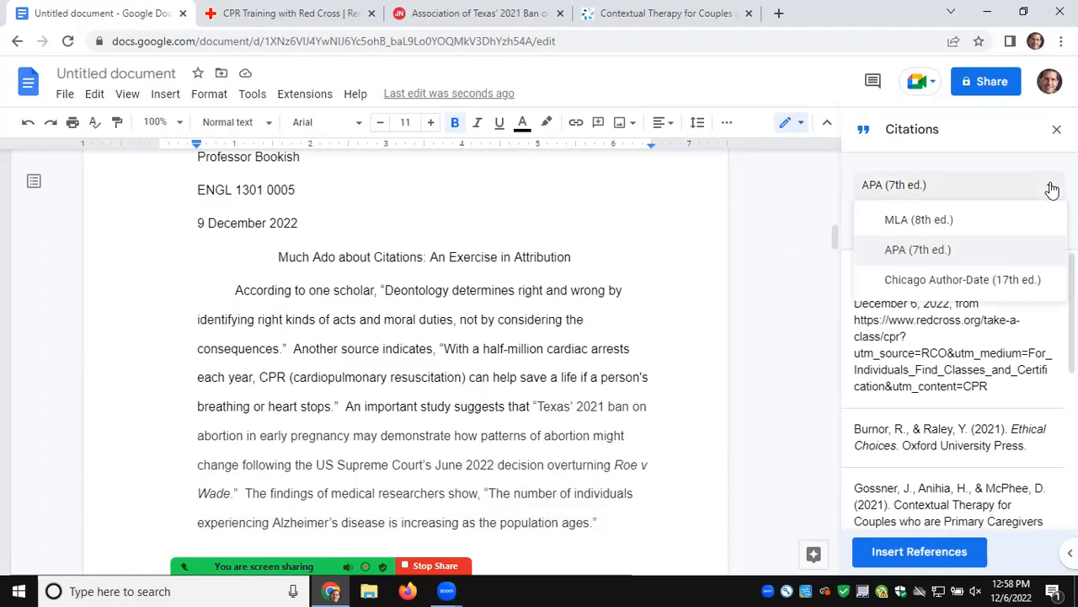
left_click(1051, 189)
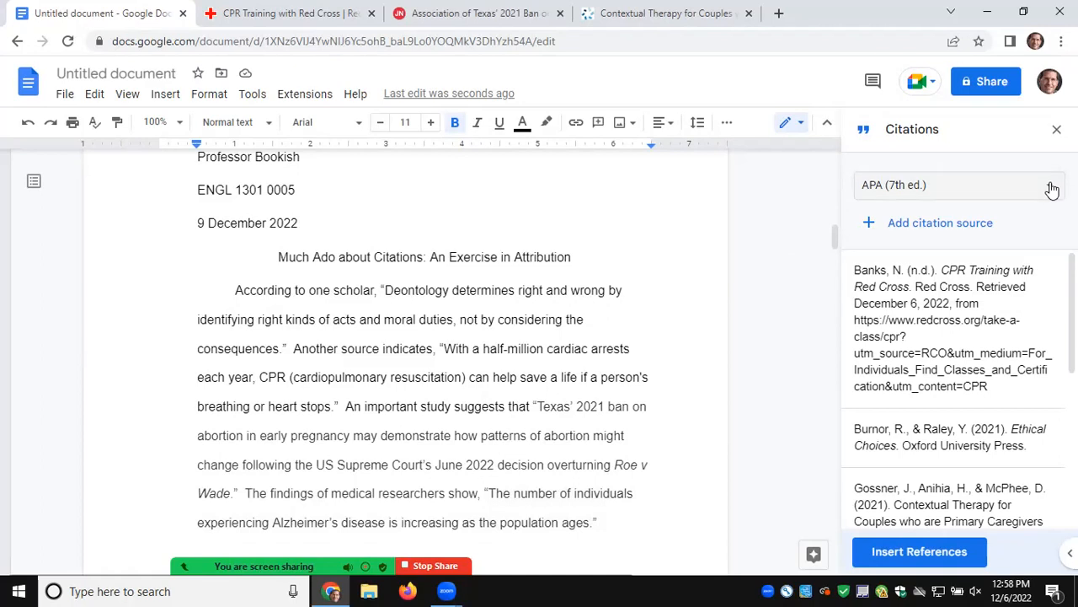
left_click(1052, 189)
left_click(1042, 222)
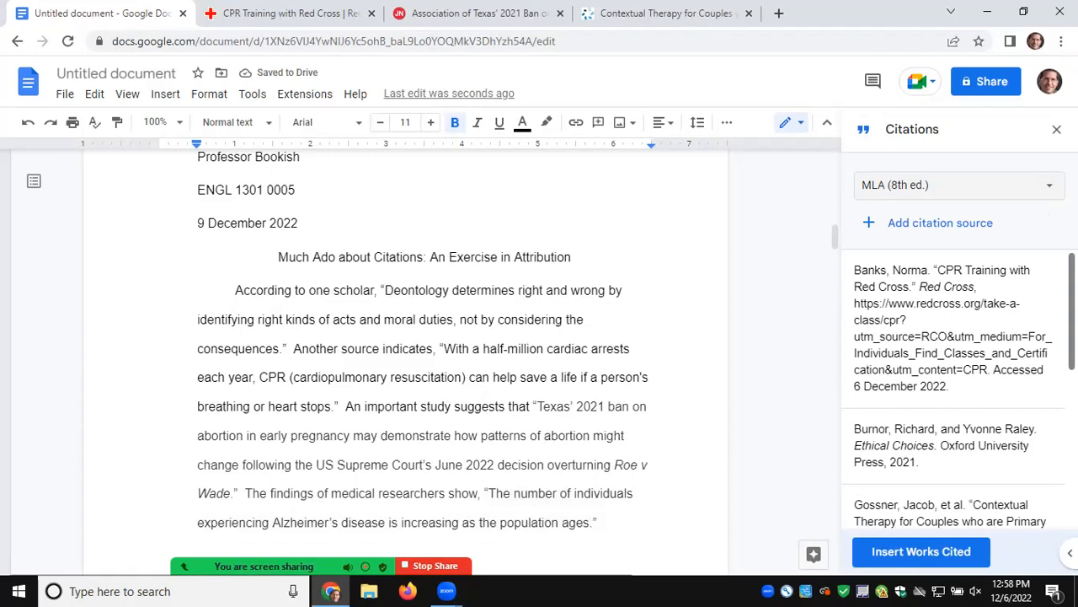
Cite the Ethical Choices book after the essay's first quotation, ending in "consequences", and replace the # placeholder with page number 172.
scroll(959, 390, "down", 1)
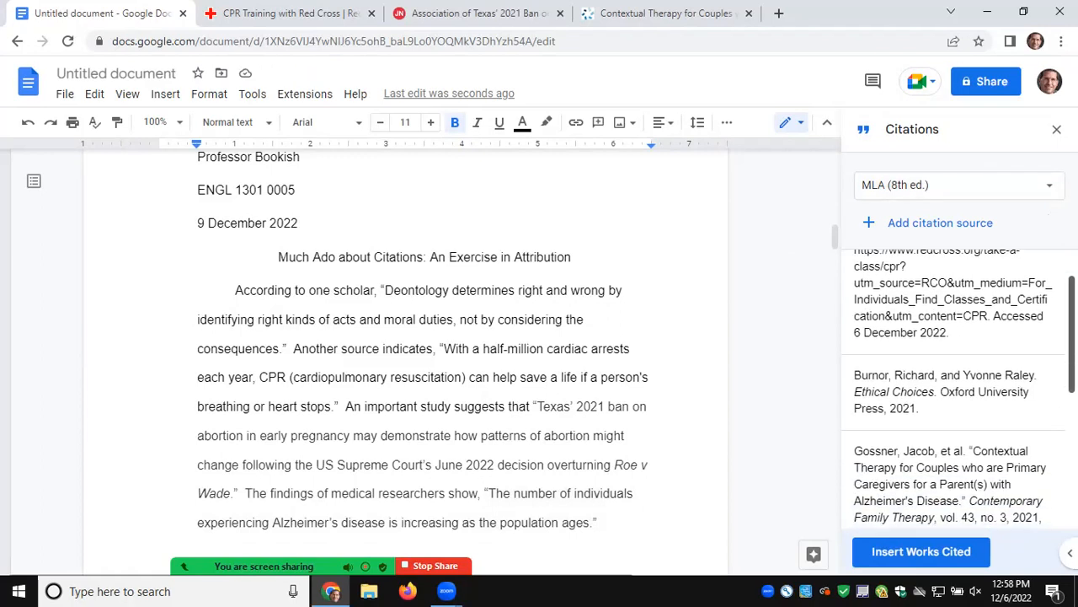
scroll(959, 390, "down", 1)
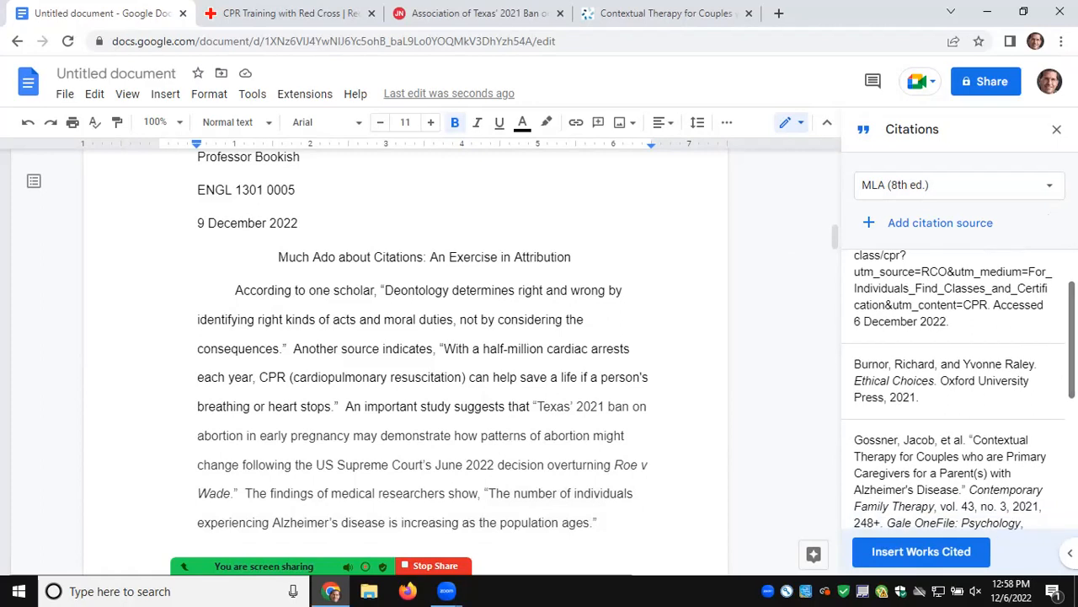
mouse_move(967, 372)
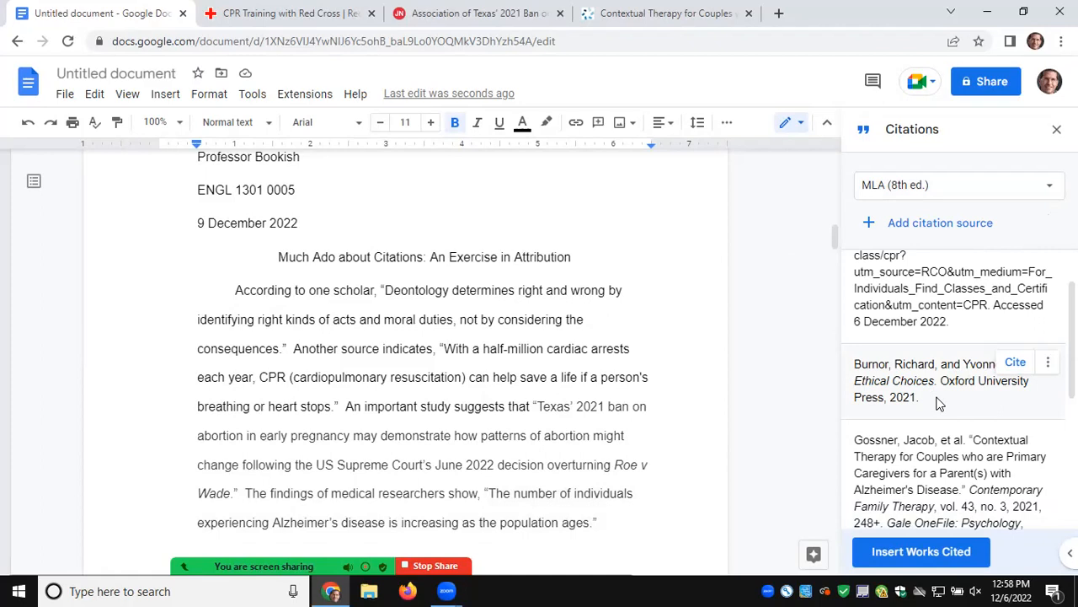
left_click(286, 347)
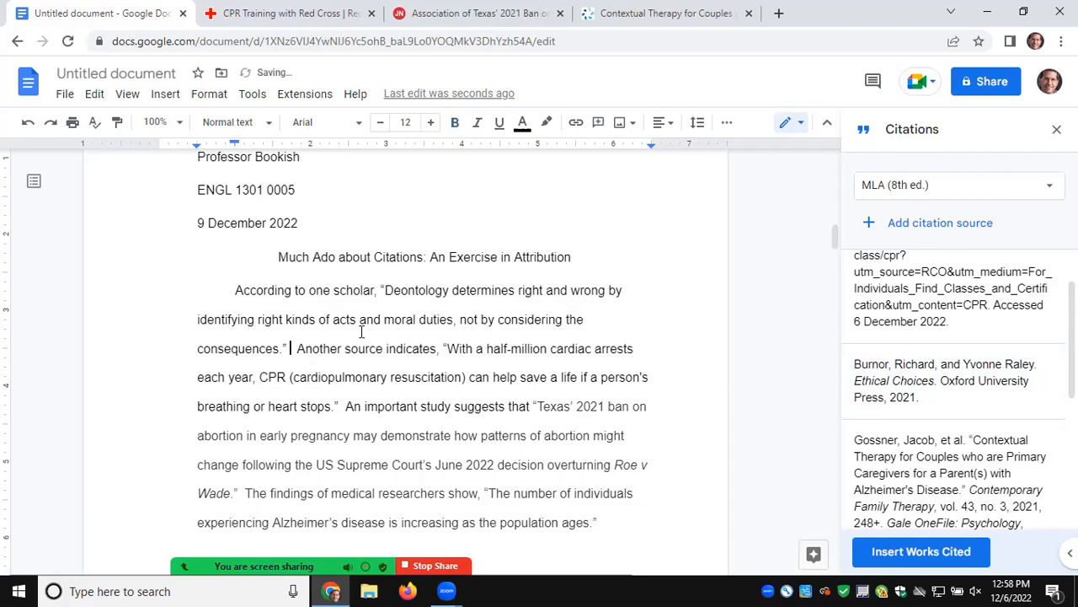
mouse_move(954, 402)
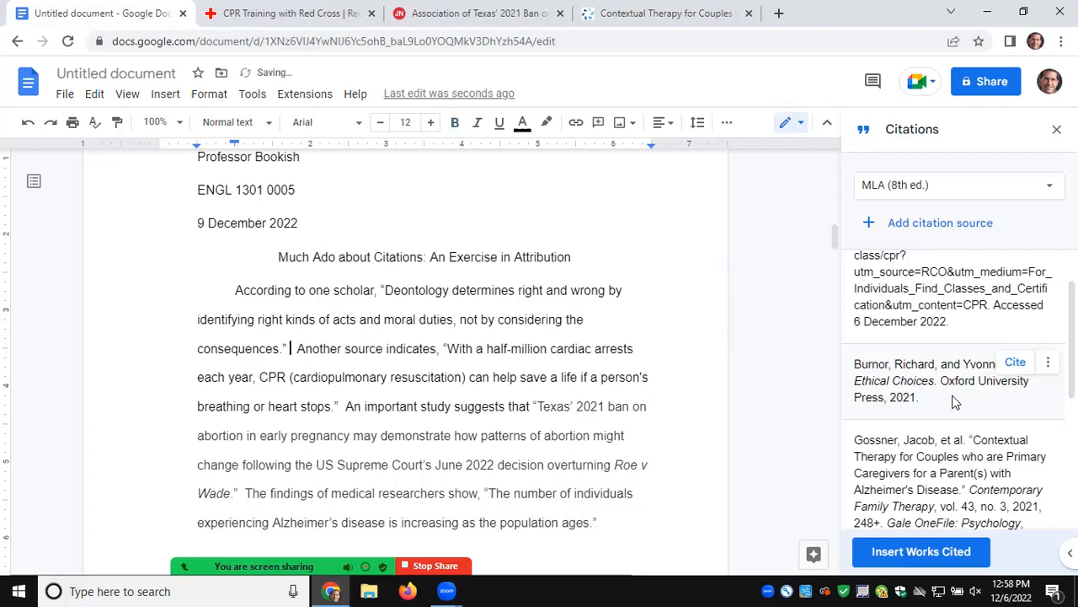
left_click(1016, 363)
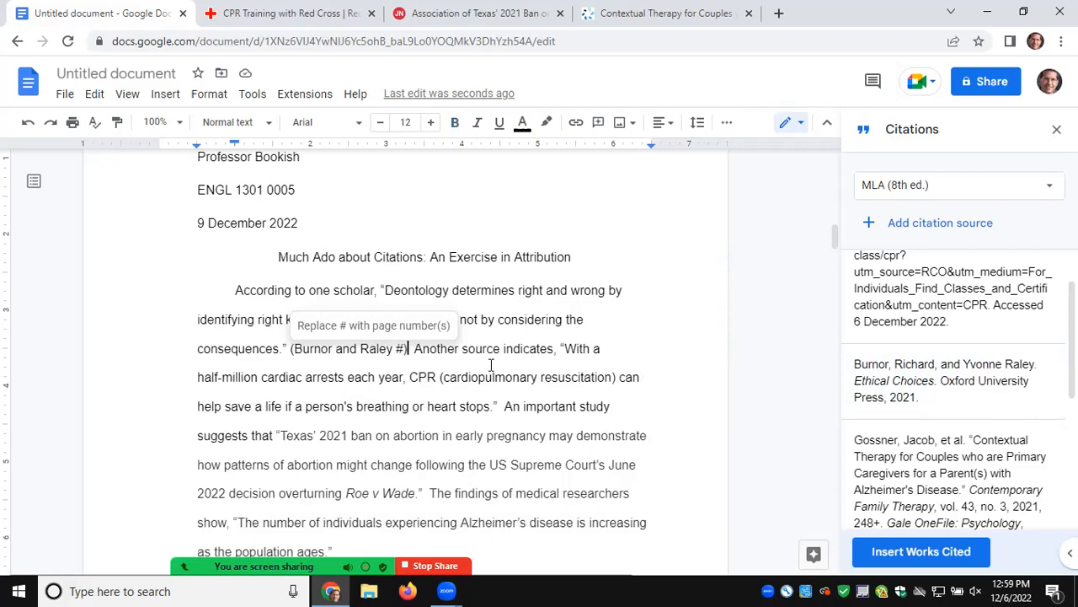
left_click(401, 349)
key("BackSpace")
type("172")
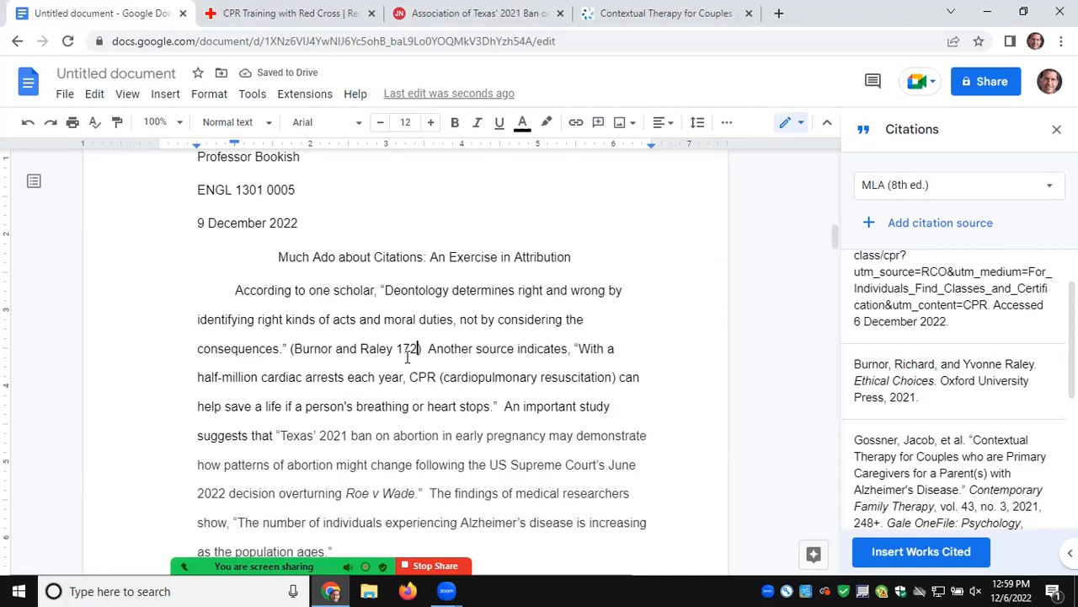
Move the period from inside the first quotation's closing quotation mark to after the parenthetical book citation.
left_click(283, 348)
key("BackSpace")
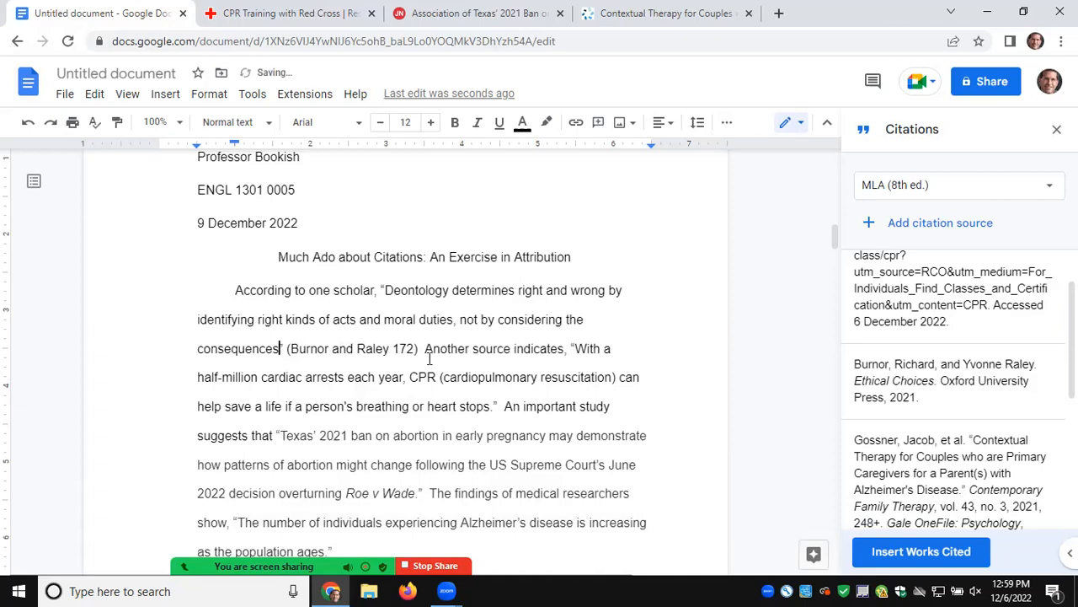
type(".")
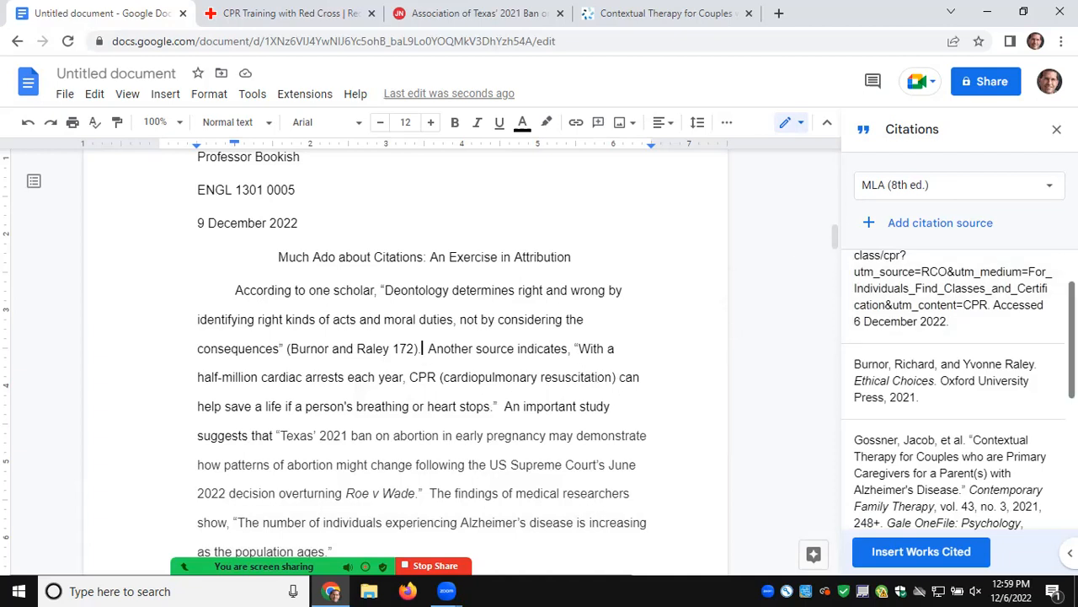
Cite the Red Cross CPR Training web page after the quotation ending in "heart stops" and move that quotation's period after the citation.
scroll(952, 388, "up", 2)
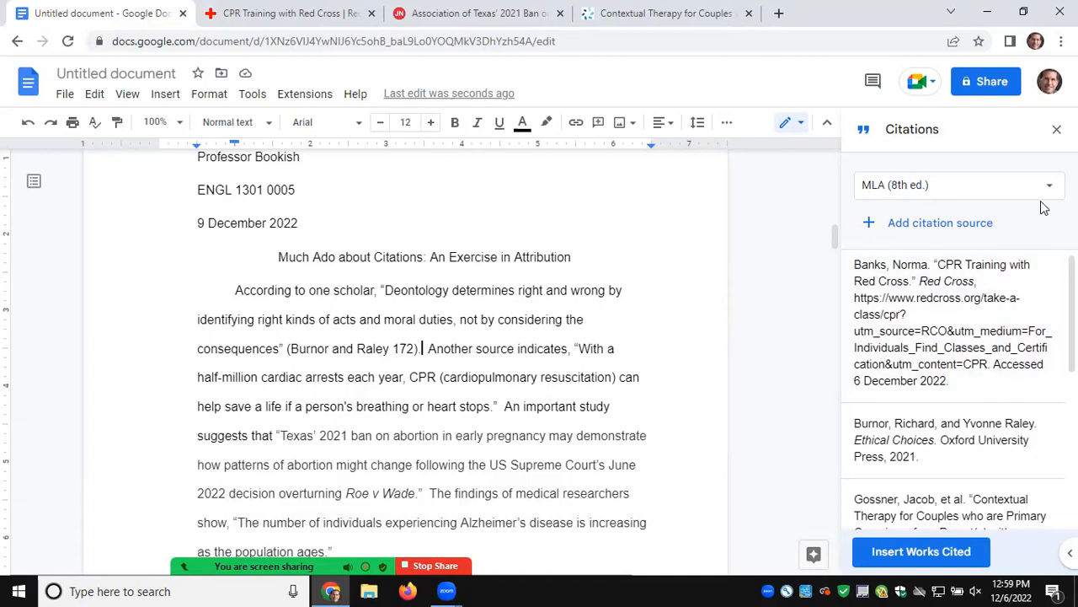
mouse_move(1002, 291)
left_click(498, 406)
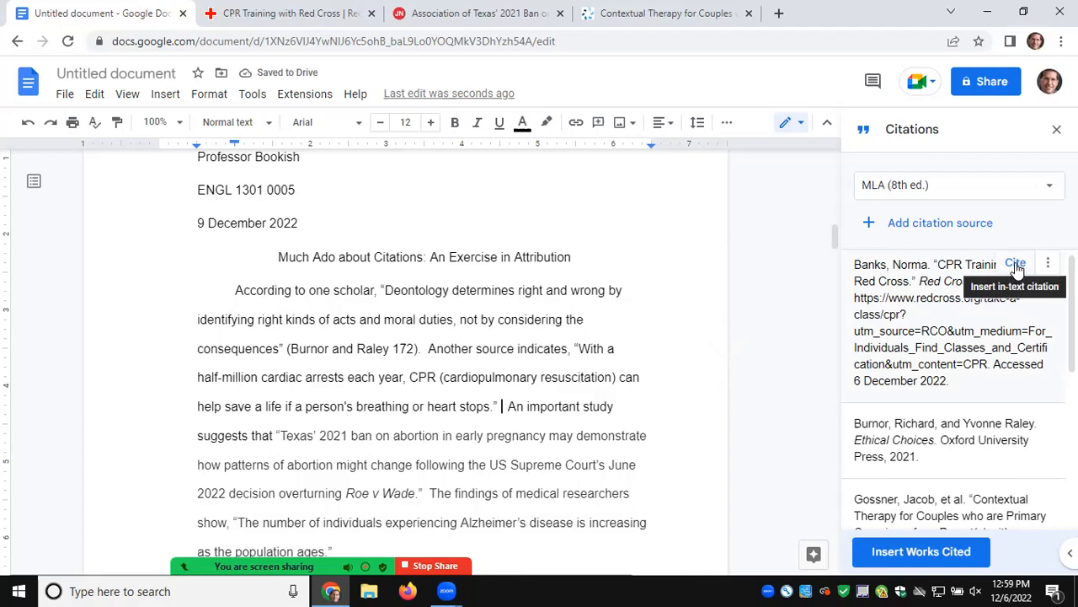
left_click(1016, 264)
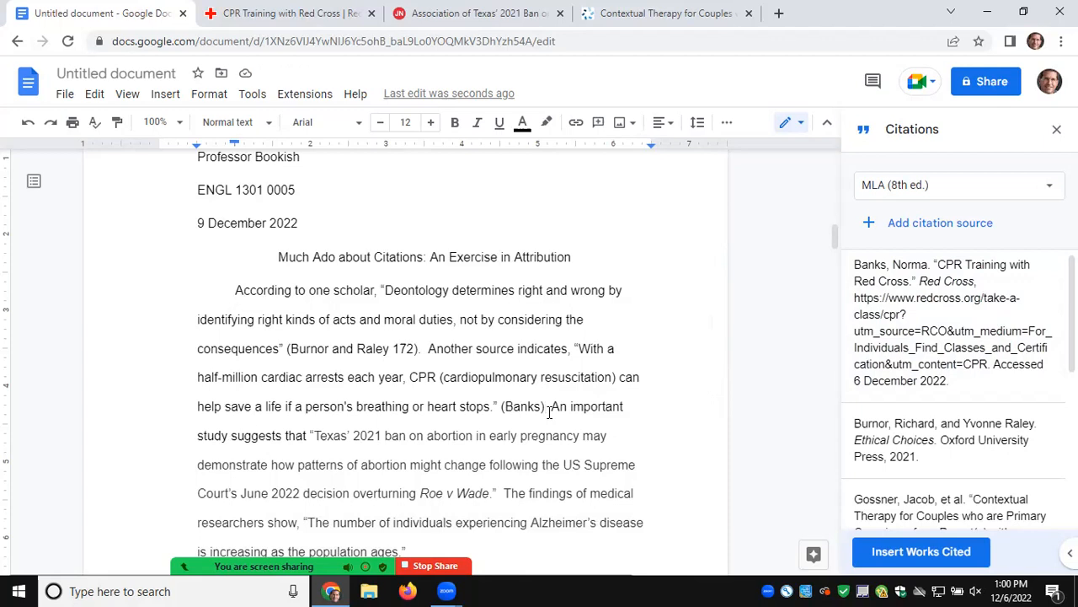
type(".")
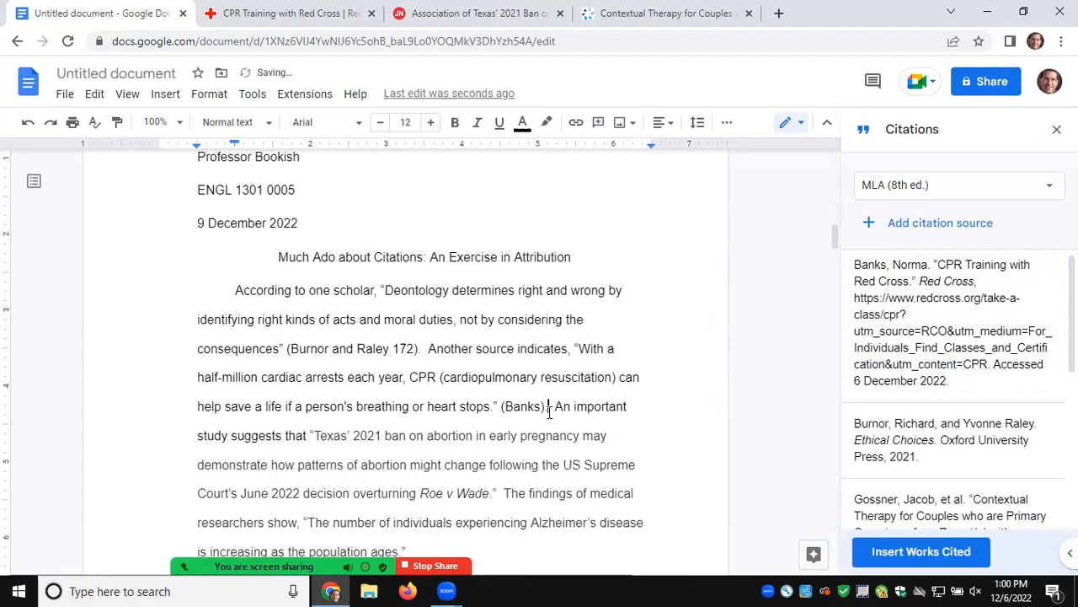
left_click(493, 406)
key("Delete")
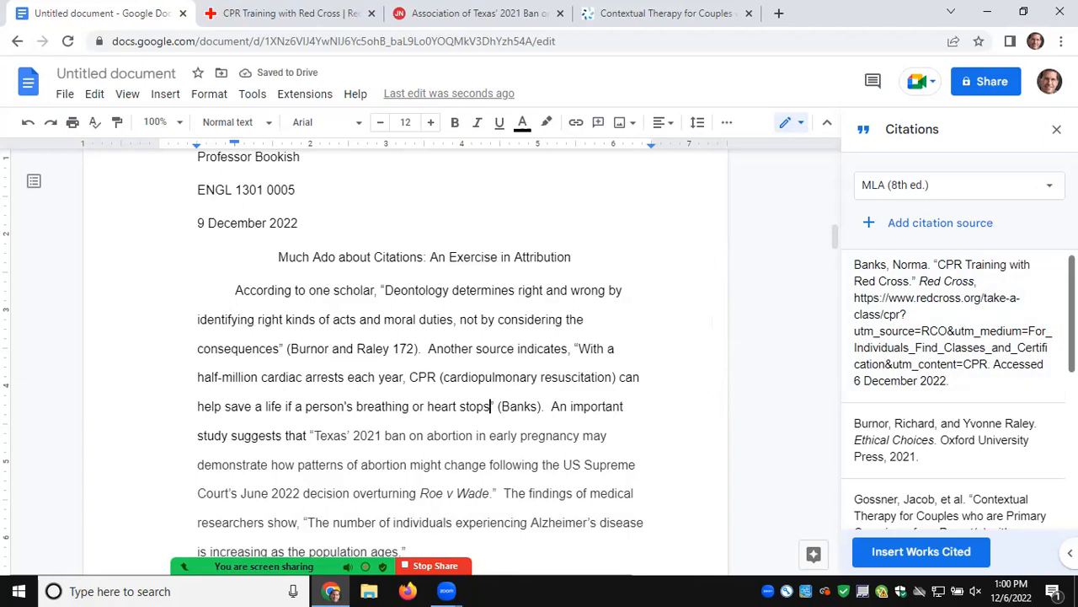
Cite the JAMA article after the quotation ending in "Roe v Wade" and replace the # placeholder with page number 2048.
scroll(952, 354, "down", 1)
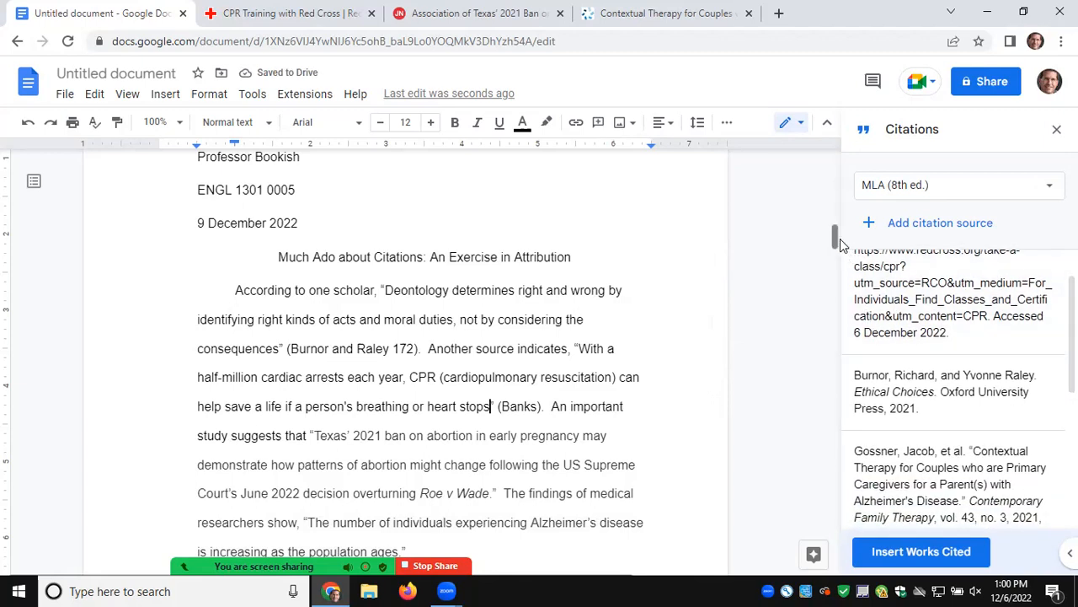
left_click_drag(840, 244, 840, 257)
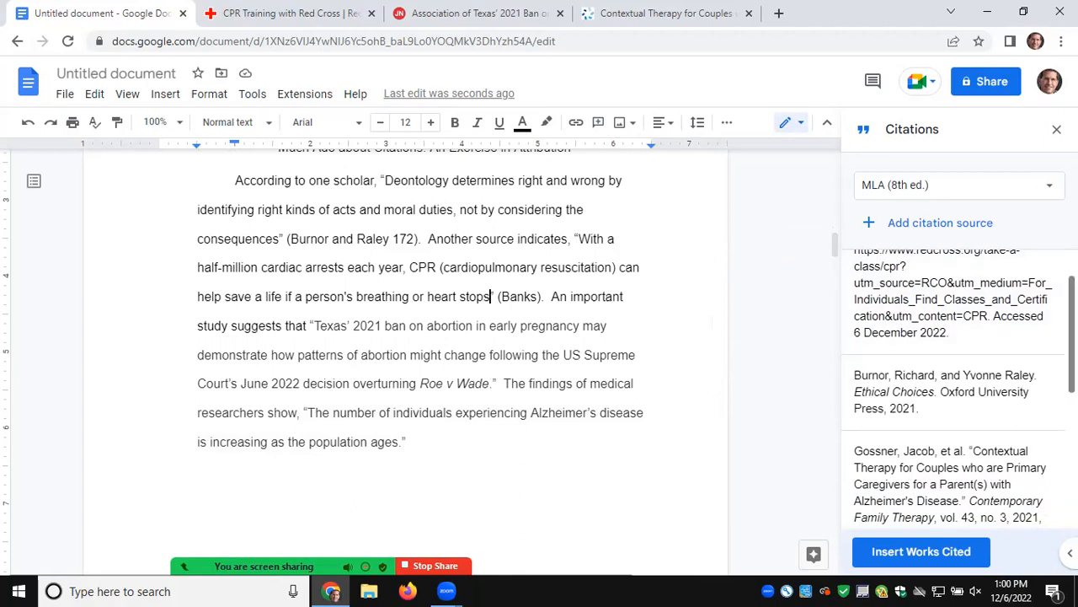
scroll(952, 388, "down", 5)
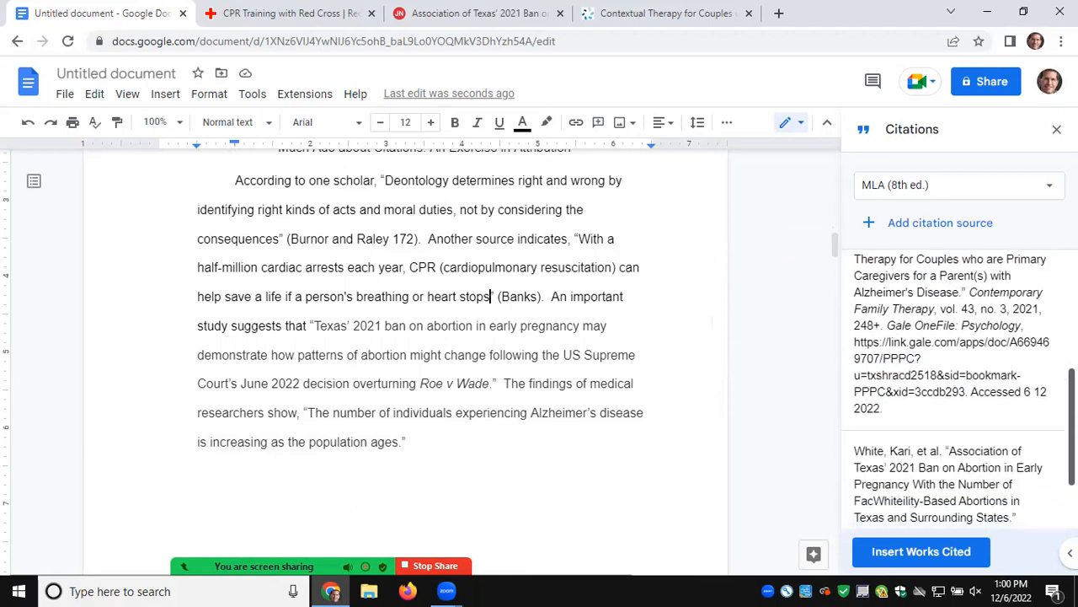
scroll(952, 388, "down", 2)
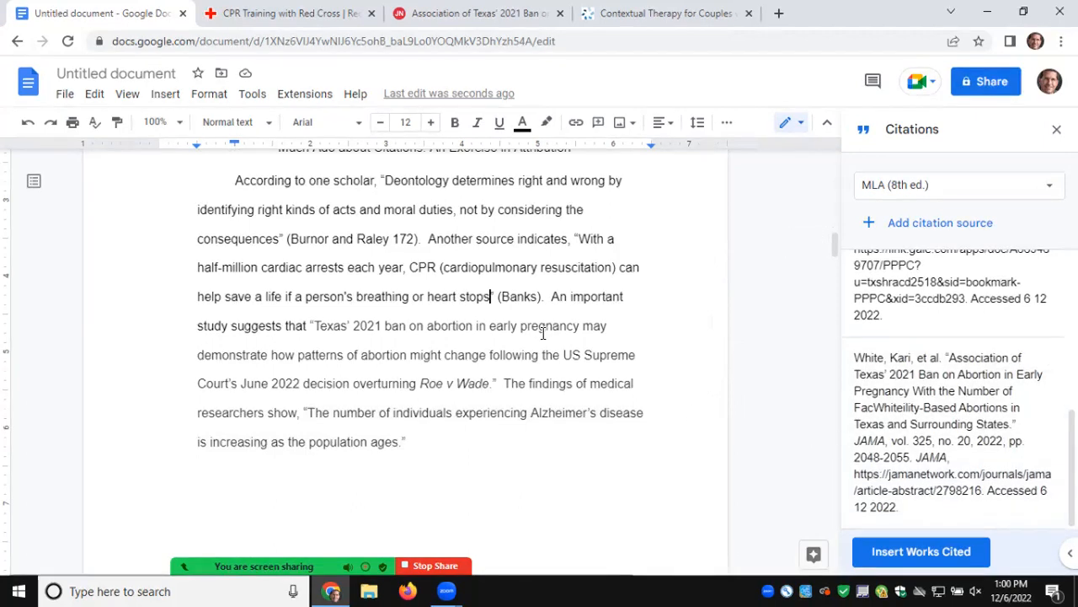
left_click(495, 383)
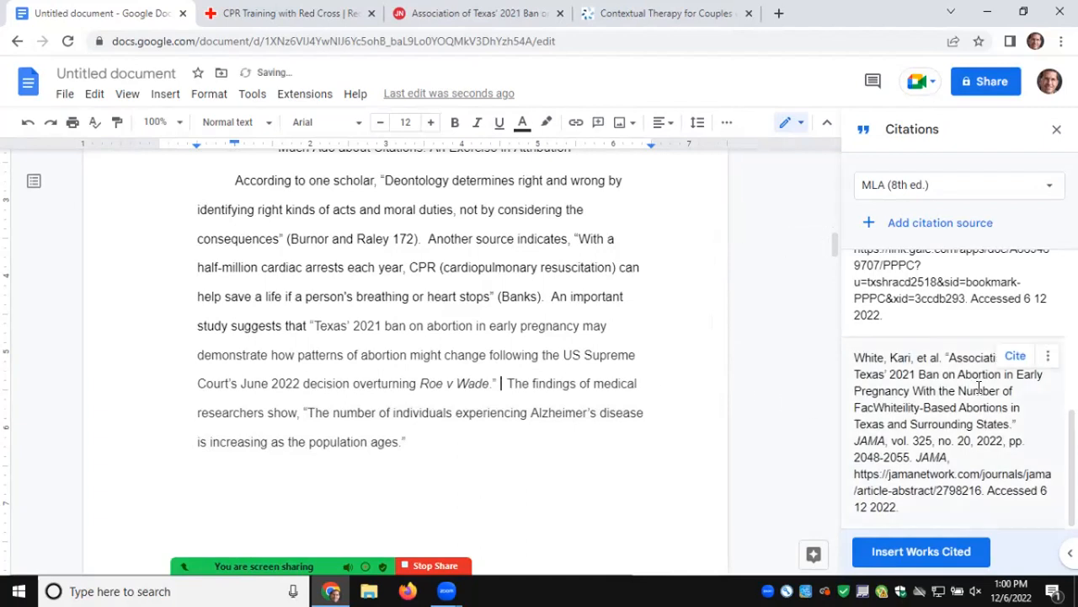
left_click(1015, 357)
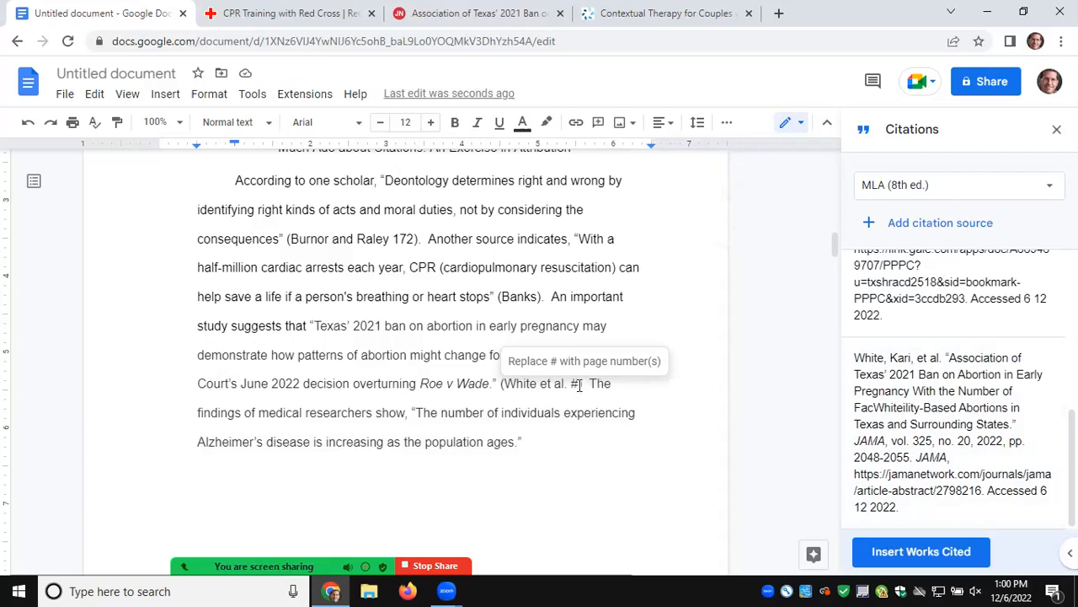
left_click(579, 385)
key("BackSpace")
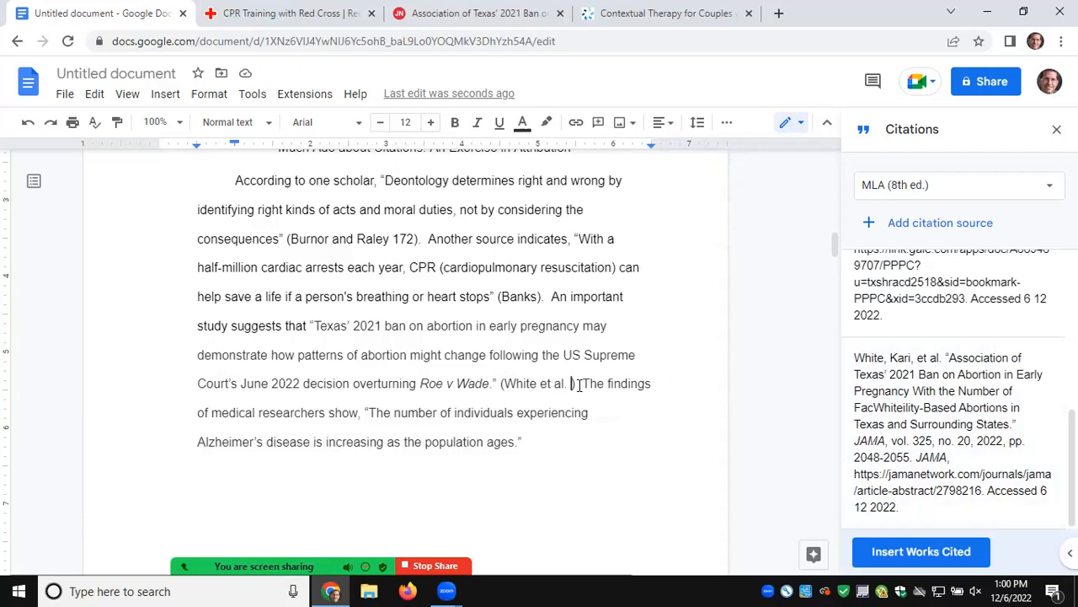
type("204")
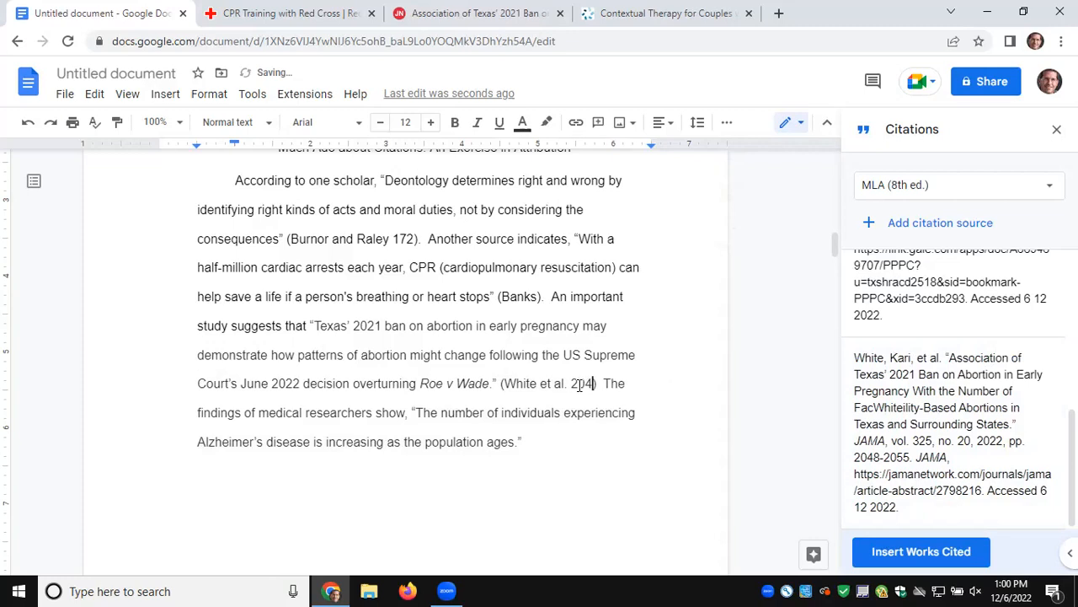
type("8")
Move the period from inside the "Roe v Wade" quotation's closing quotation mark to after the JAMA article citation.
left_click(605, 394)
type(".")
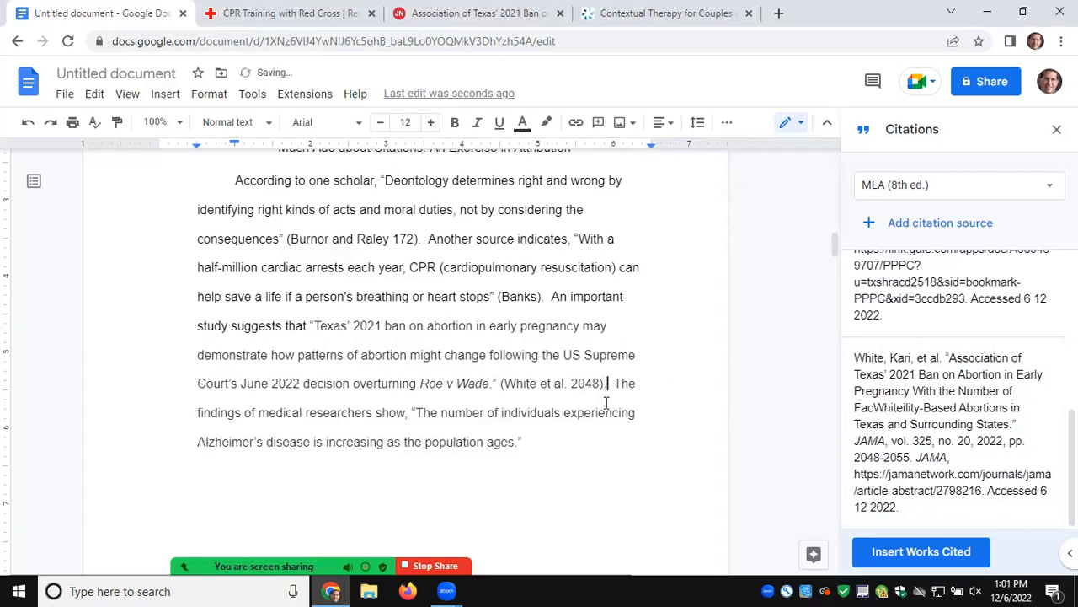
left_click(495, 382)
key("BackSpace")
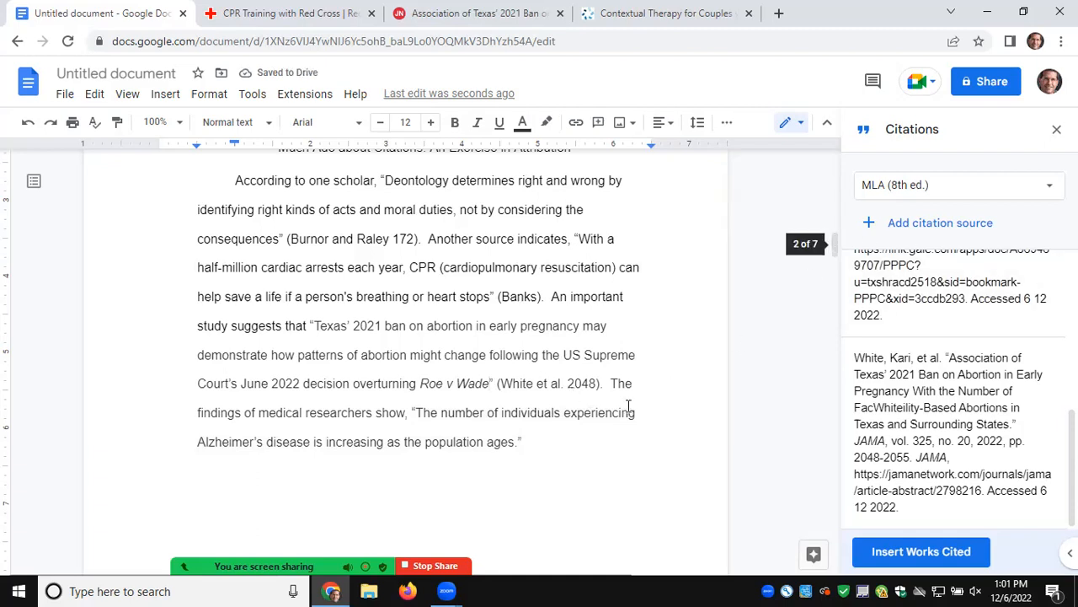
Switch the citation style to APA (7th ed.) and cite the Contextual Therapy article after the final quotation, ending in "population ages".
left_click(517, 443)
type(".")
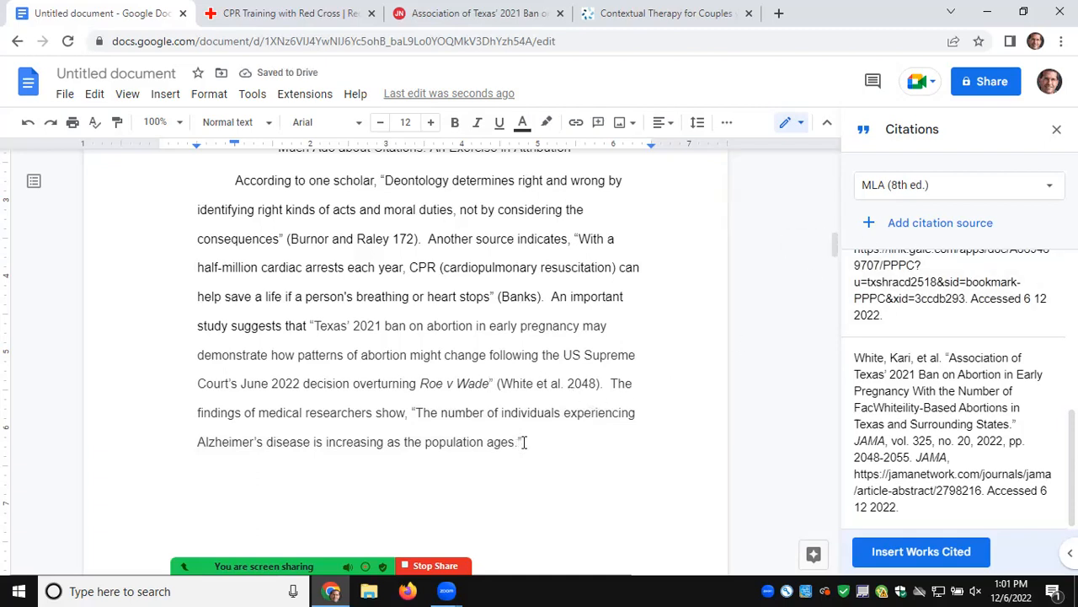
left_click(524, 442)
scroll(952, 388, "up", 3)
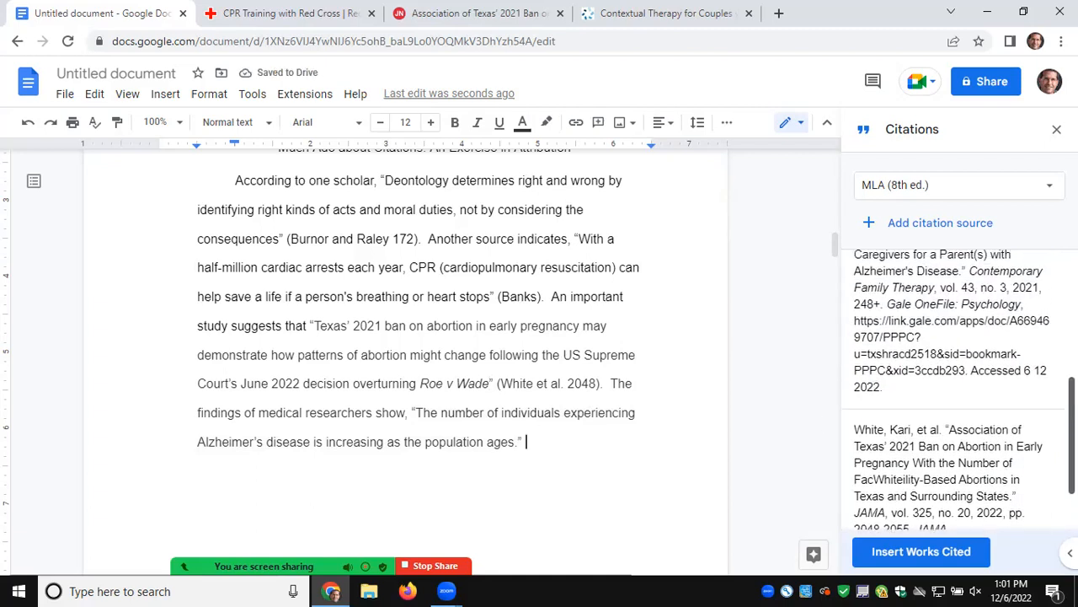
scroll(1011, 337, "up", 1)
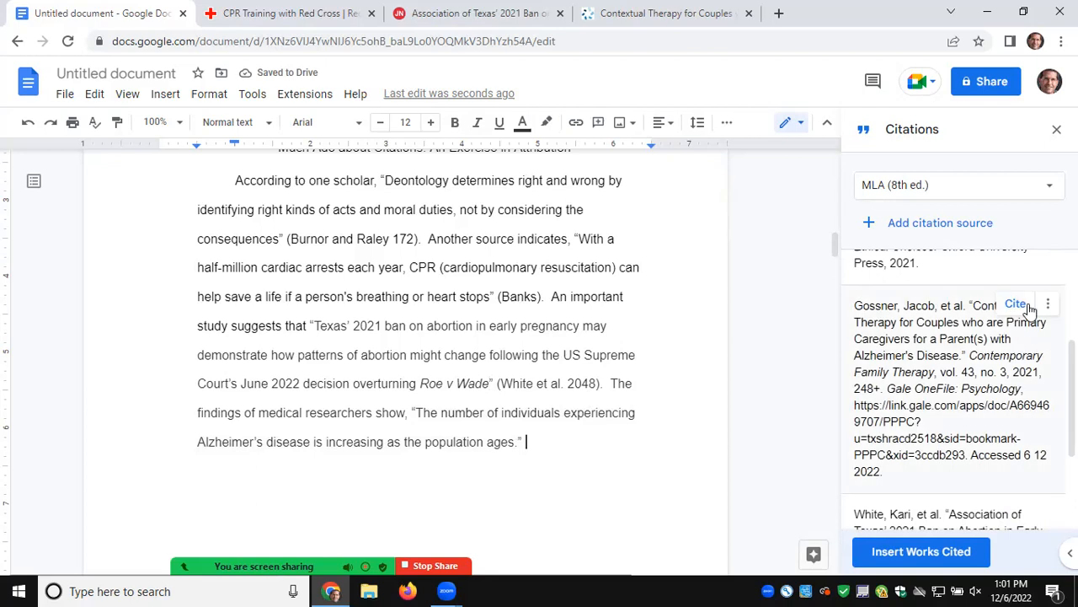
left_click(1049, 187)
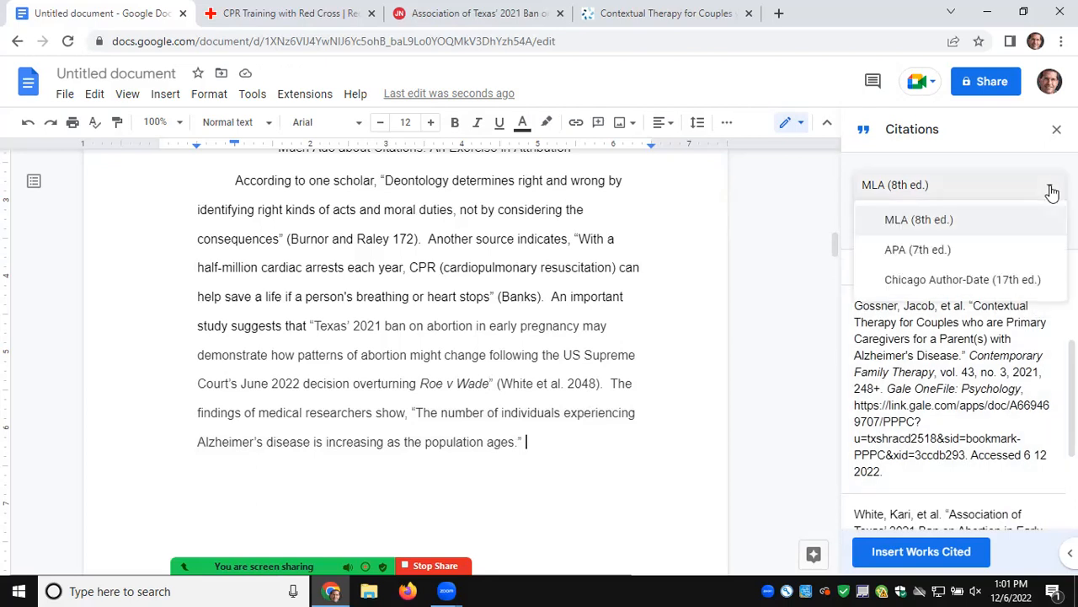
left_click(1022, 248)
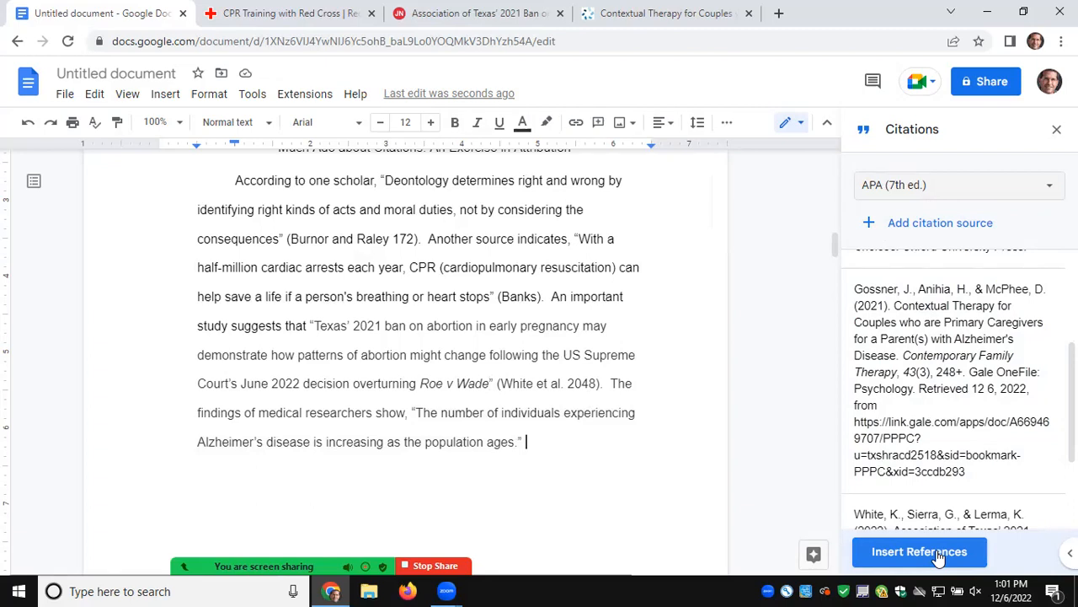
mouse_move(1017, 292)
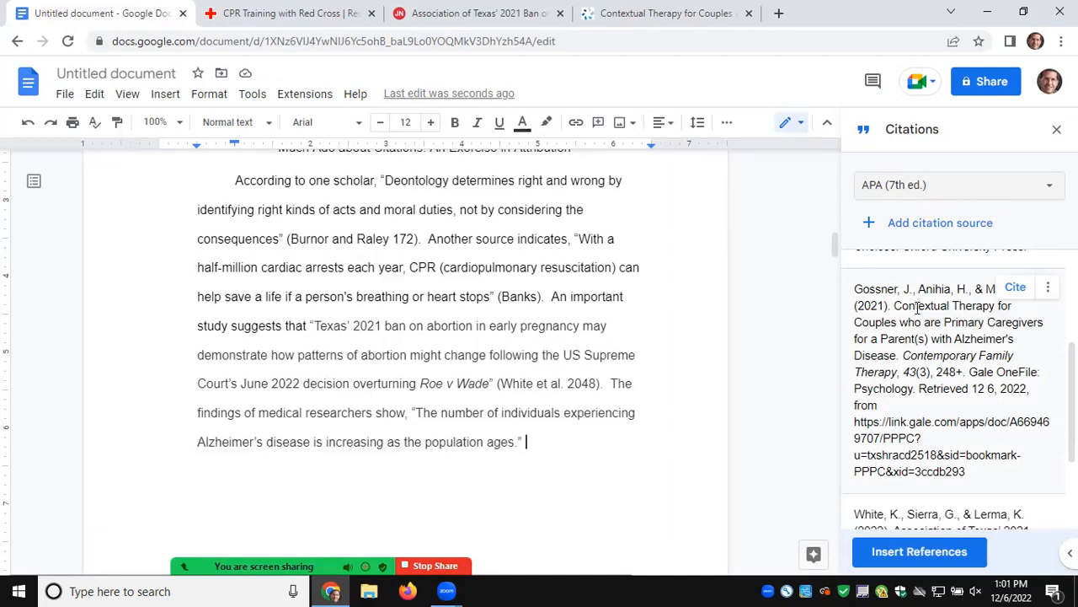
left_click(1015, 289)
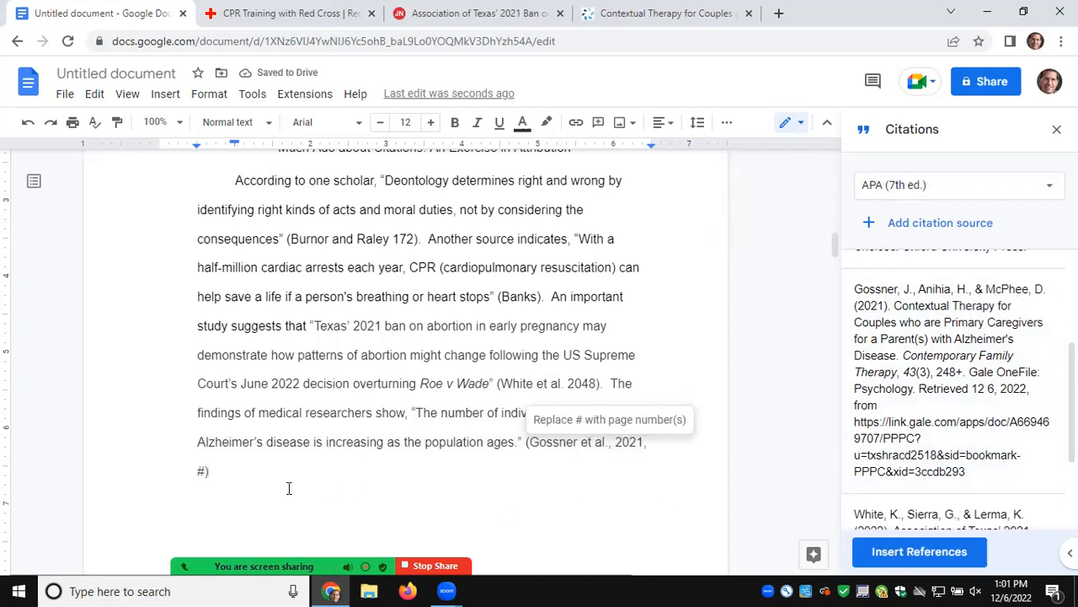
Move the final quotation's period from inside its closing quotation mark to after the APA in-text citation.
type(".")
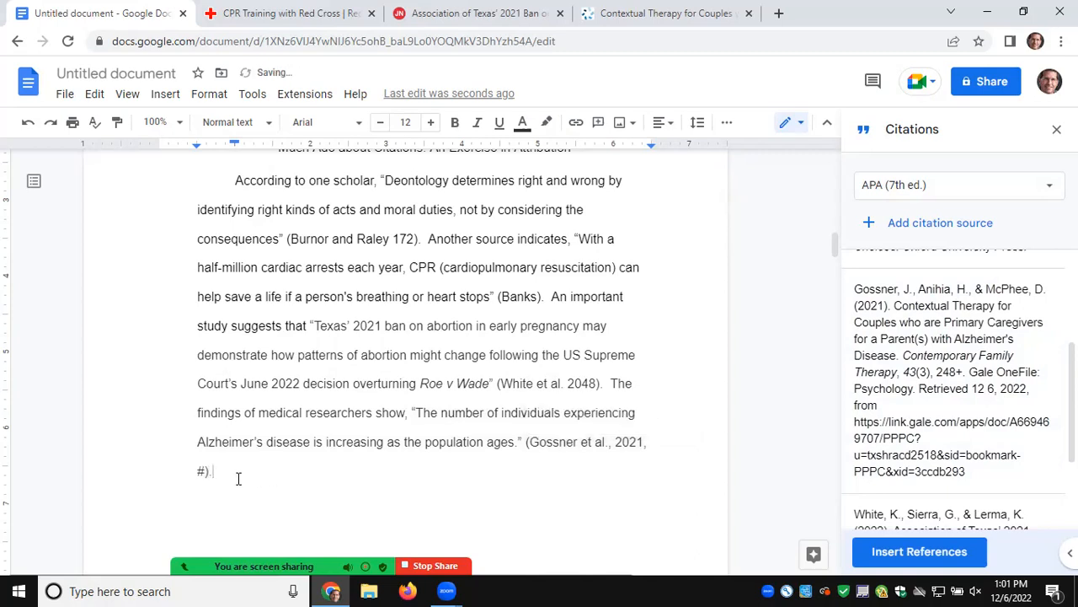
left_click(517, 442)
key("BackSpace")
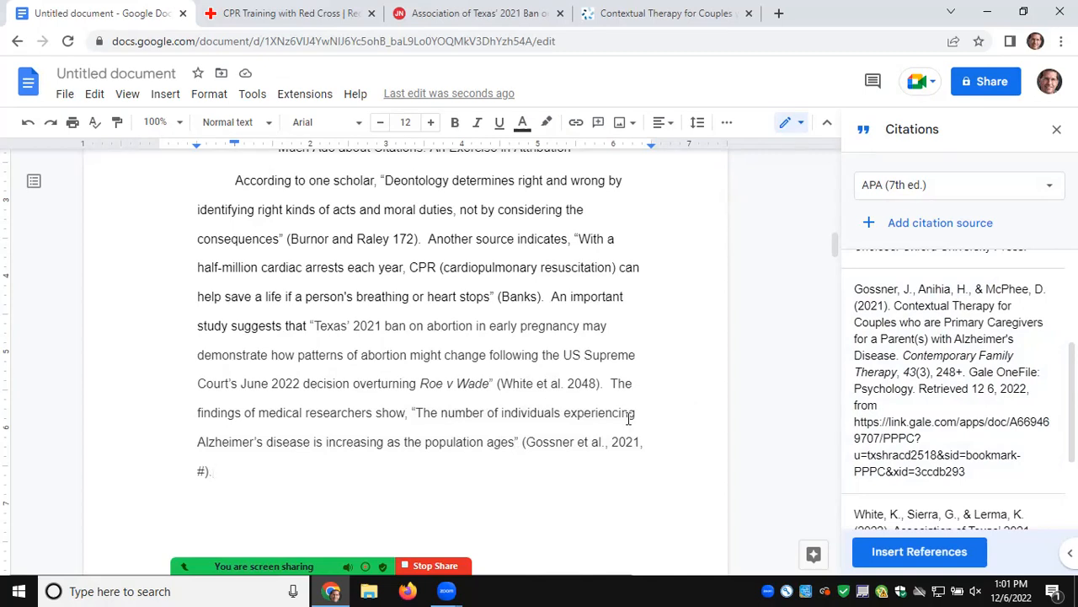
left_click_drag(835, 245, 817, 269)
left_click_drag(817, 250, 818, 243)
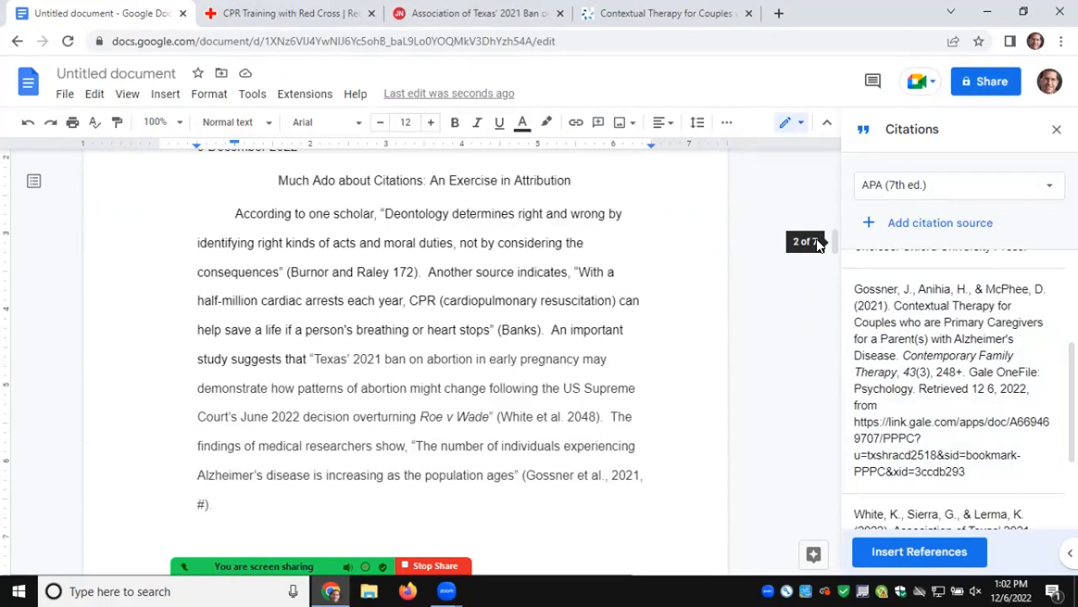
mouse_move(817, 245)
left_mouse_down()
mouse_move(837, 240)
mouse_move(830, 212)
mouse_move(834, 232)
left_mouse_up()
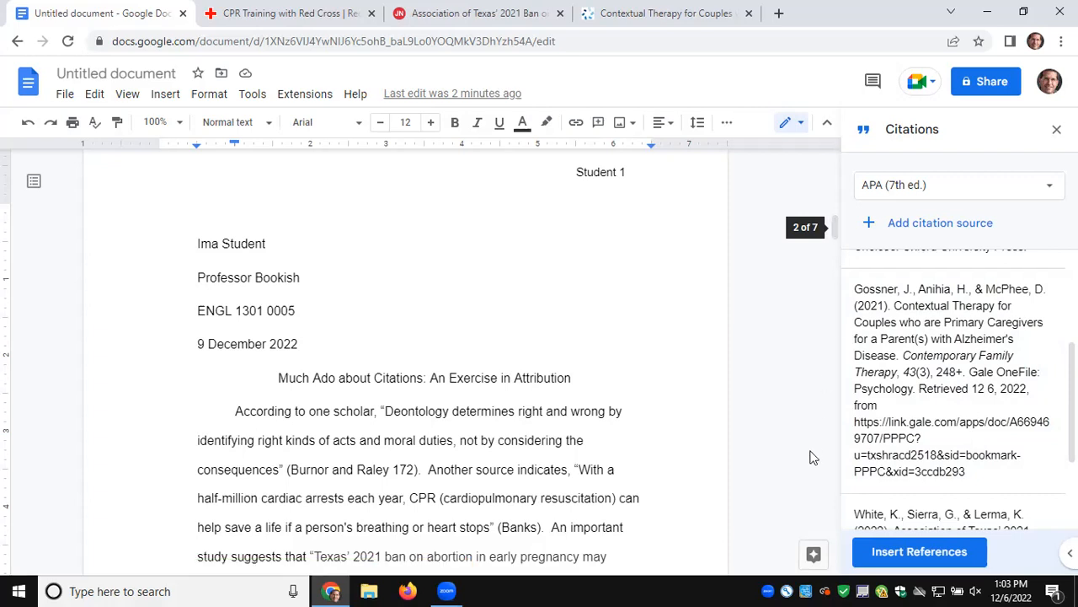
mouse_move(409, 570)
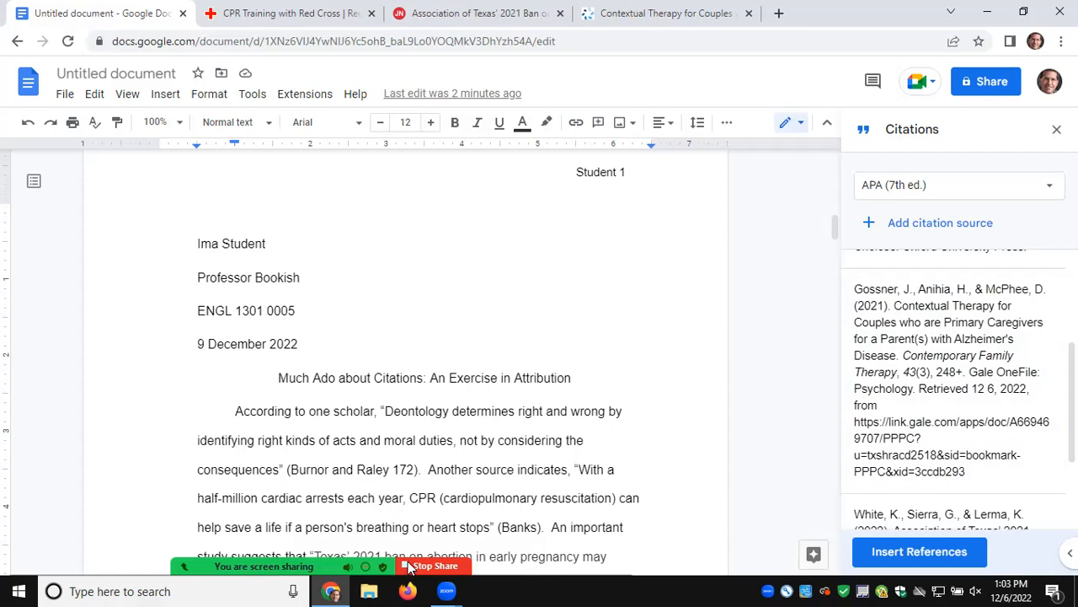
left_click(408, 566)
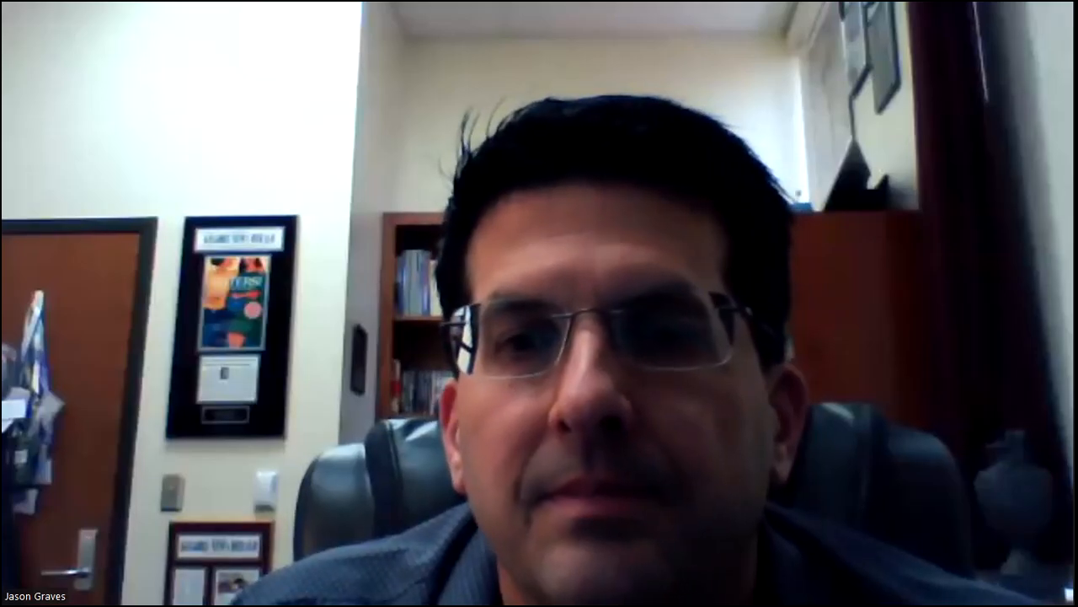